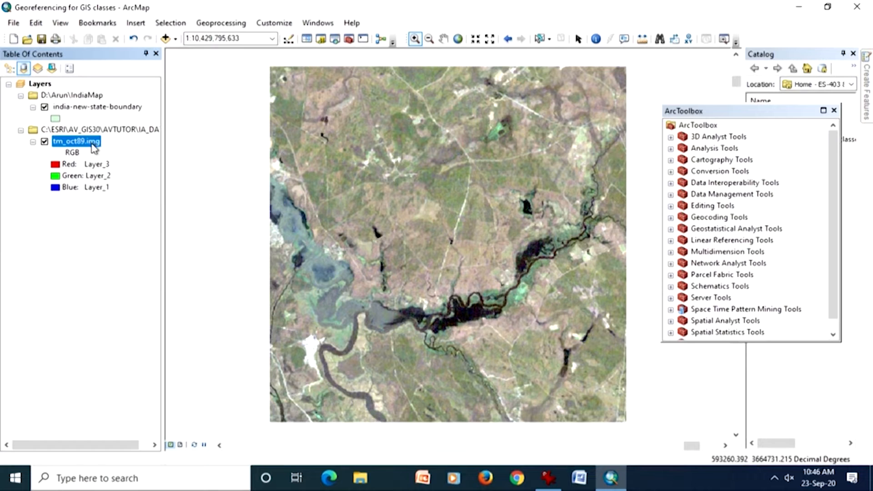
Set LZ77 compression in the raster data export settings for tm_oct89.img, and cancel the export
{"action": "right_click", "coordinate": [91, 144]}
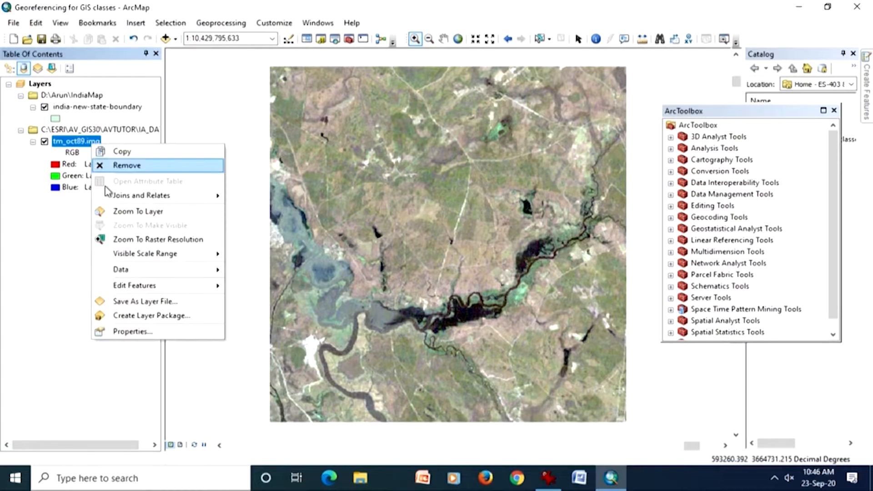
{"action": "mouse_move", "coordinate": [120, 279]}
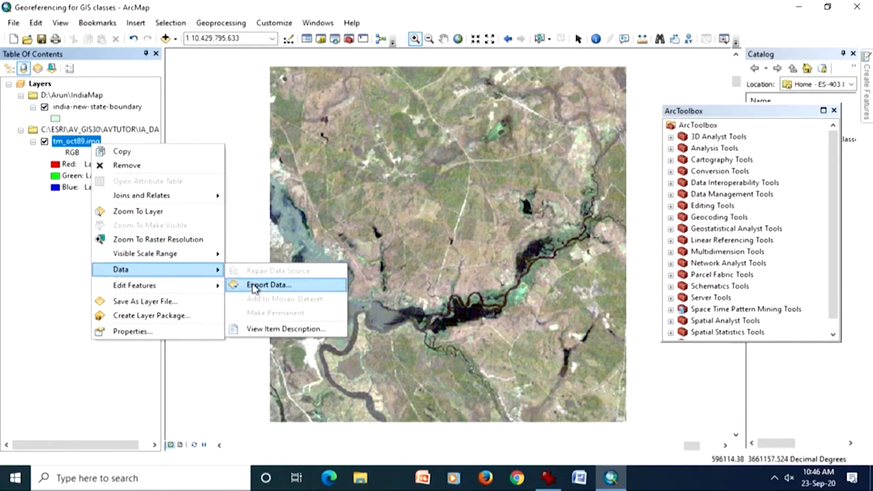
{"action": "left_click", "coordinate": [268, 285]}
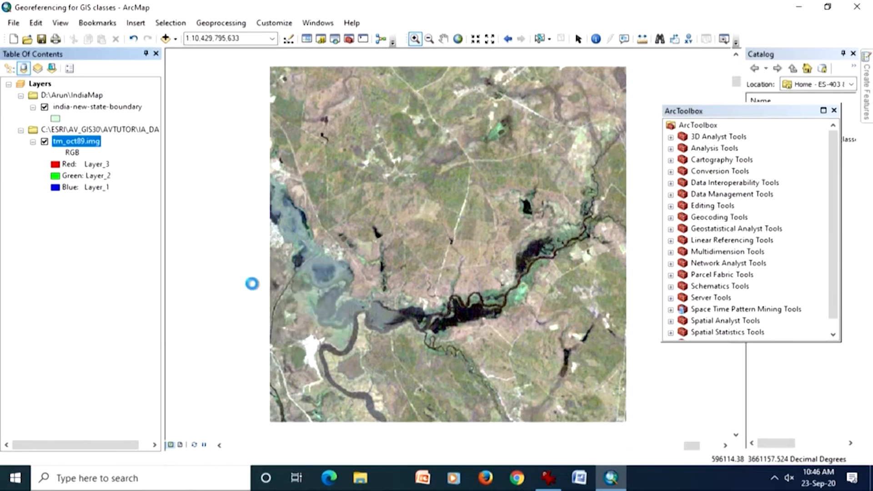
{"action": "left_click", "coordinate": [401, 323]}
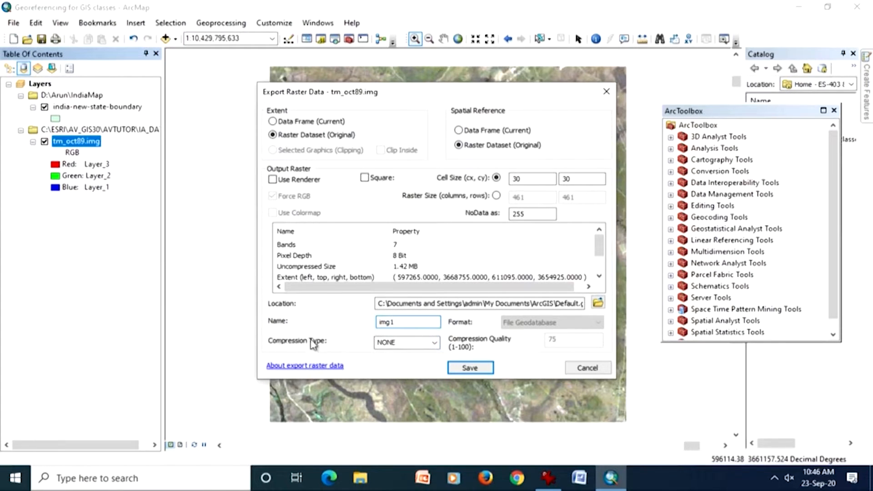
{"action": "left_click", "coordinate": [435, 348]}
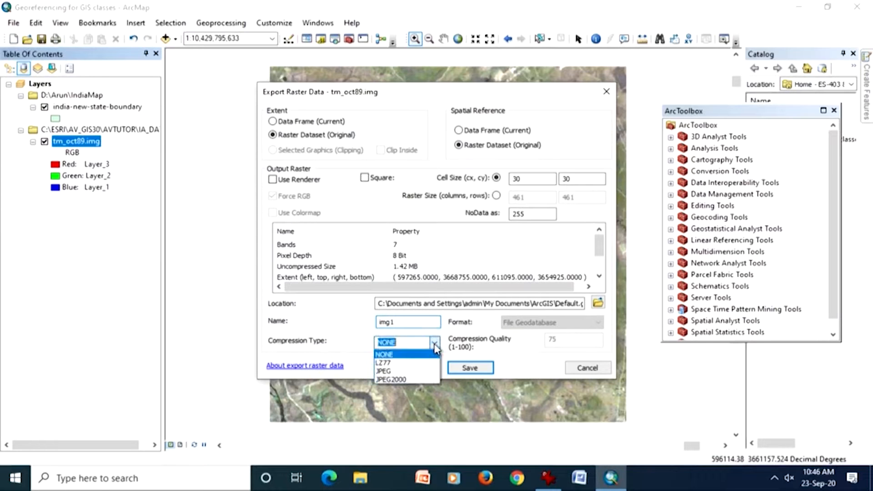
{"action": "left_click", "coordinate": [400, 364]}
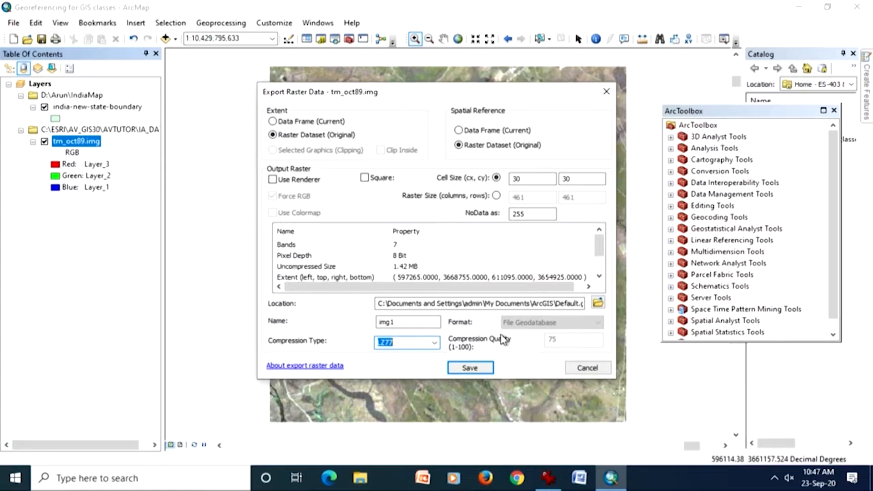
{"action": "left_click", "coordinate": [583, 369]}
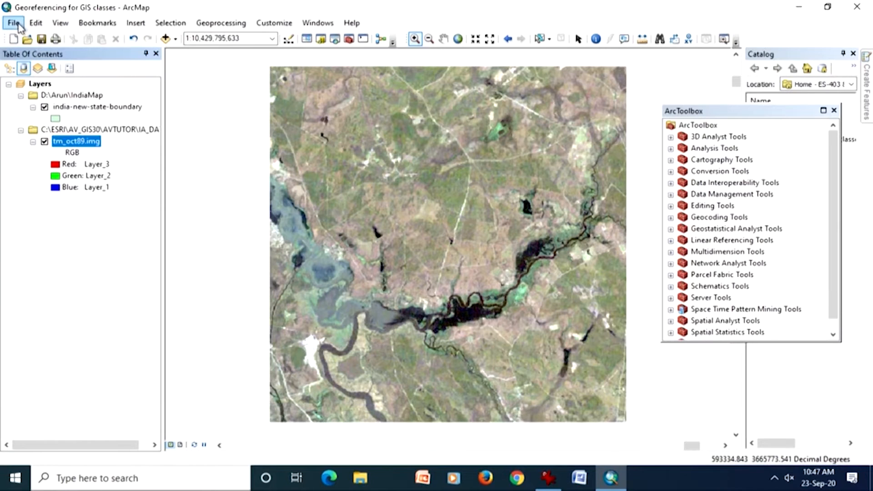
Set up a map export in TIFF format with LZW compression
{"action": "left_click", "coordinate": [17, 25]}
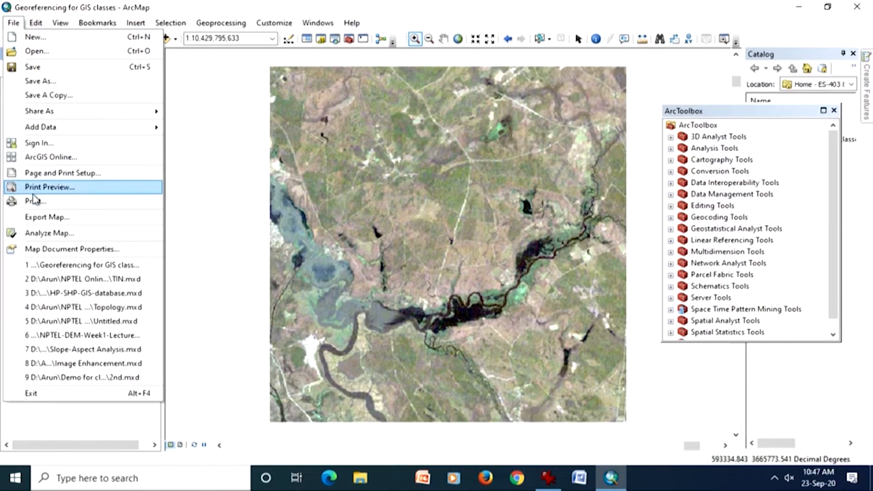
{"action": "left_click", "coordinate": [35, 217]}
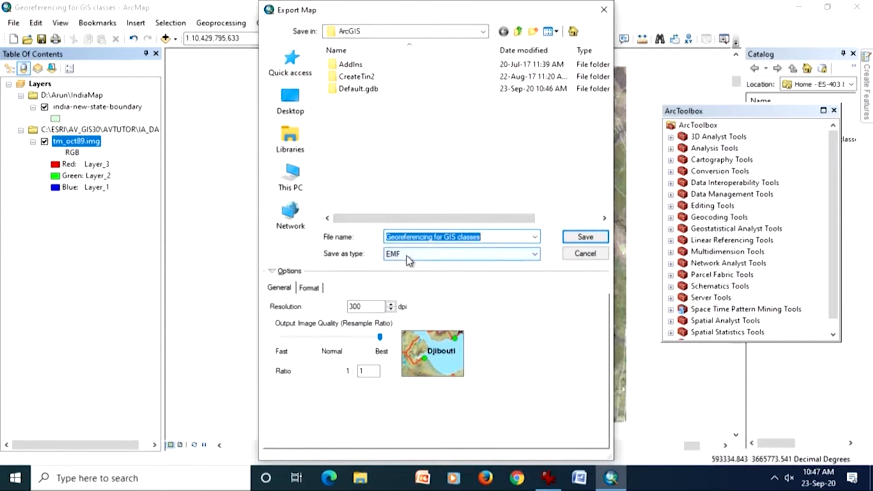
{"action": "left_click", "coordinate": [408, 254]}
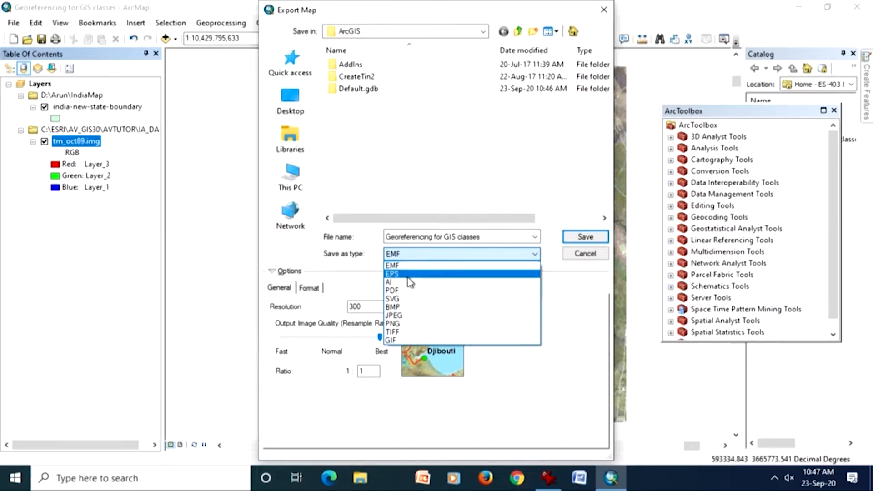
{"action": "left_click", "coordinate": [400, 335]}
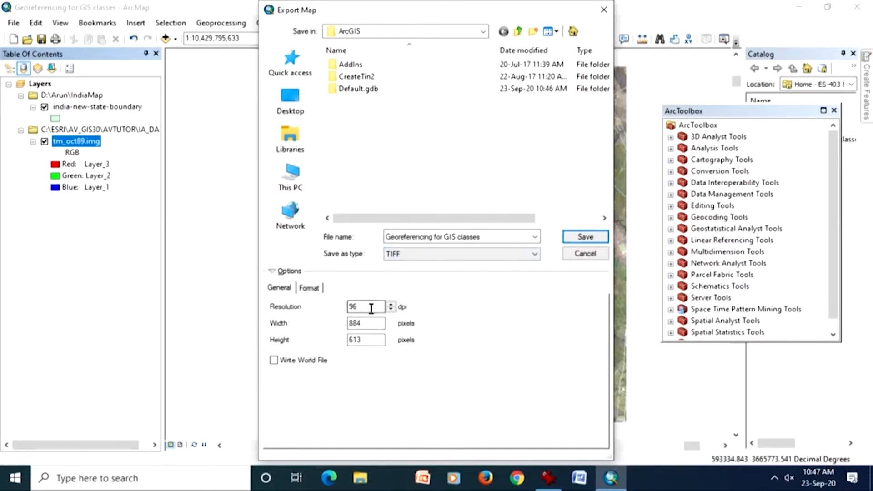
{"action": "left_click", "coordinate": [367, 338]}
{"action": "left_click", "coordinate": [311, 288]}
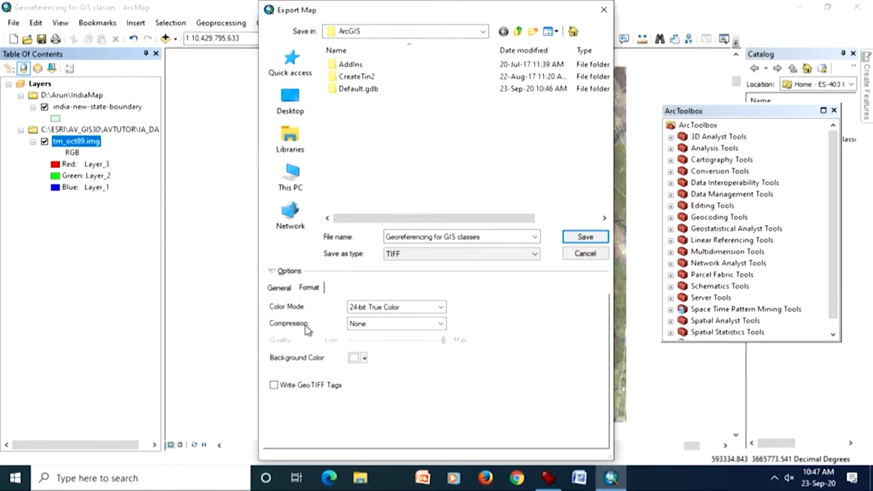
{"action": "left_click", "coordinate": [363, 325]}
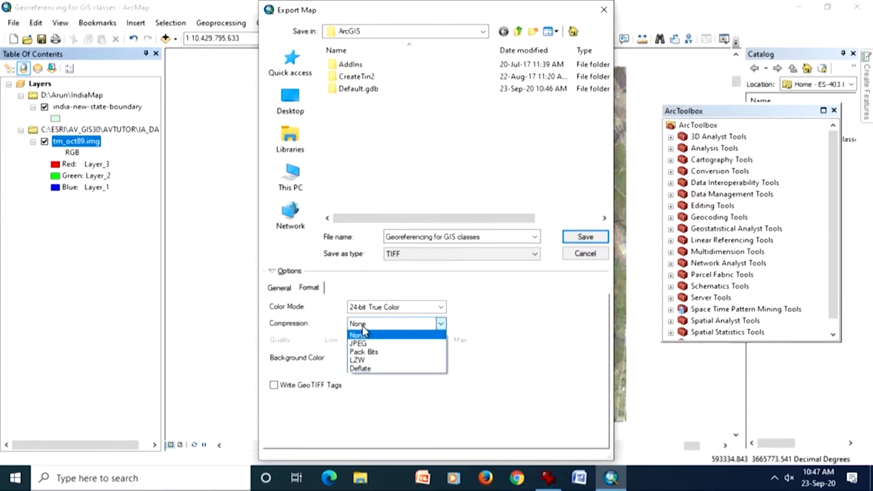
{"action": "left_click", "coordinate": [359, 360]}
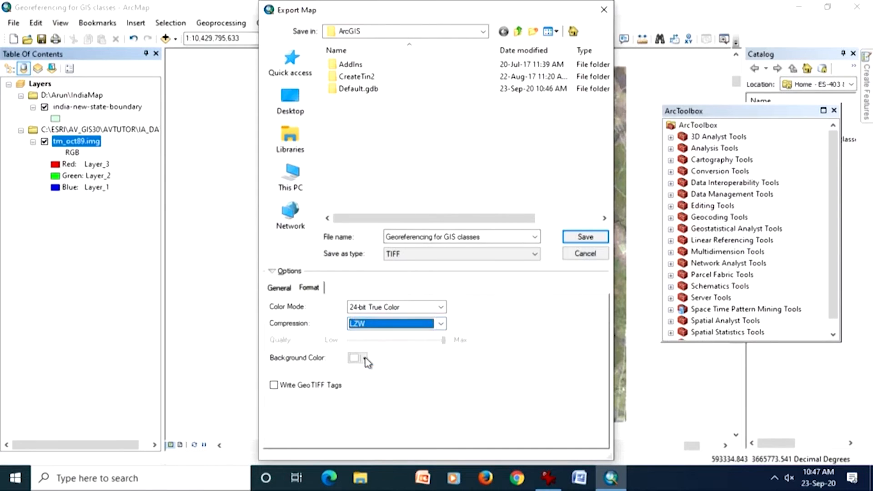
Switch the TIFF map export to Deflate compression and lower the deflate quality to about the middle
{"action": "left_click", "coordinate": [371, 325]}
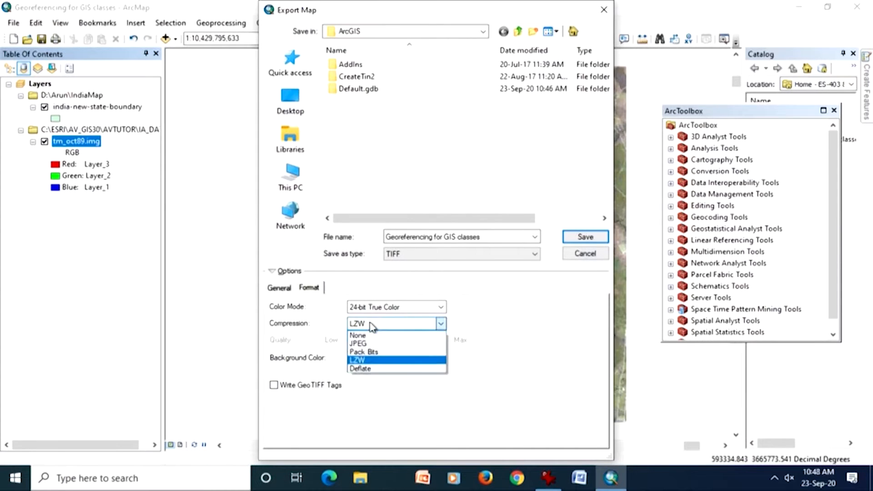
{"action": "left_click", "coordinate": [369, 372]}
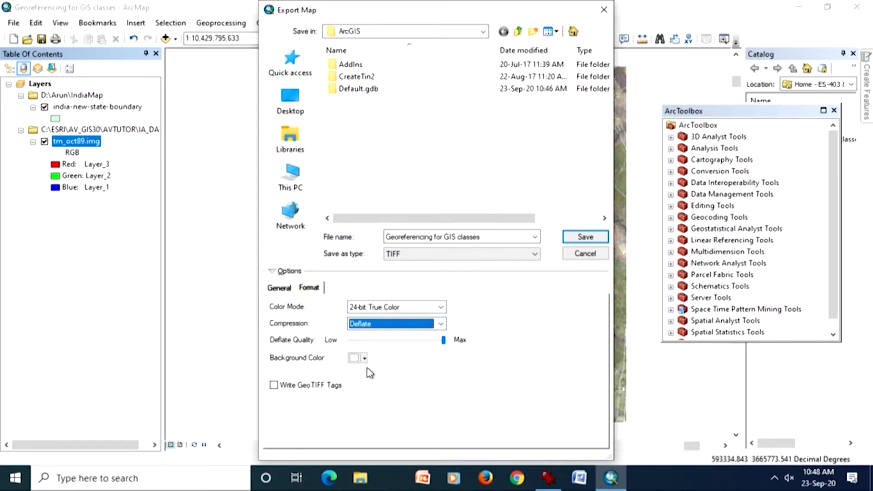
{"action": "left_click_drag", "start_coordinate": [444, 342], "coordinate": [395, 348]}
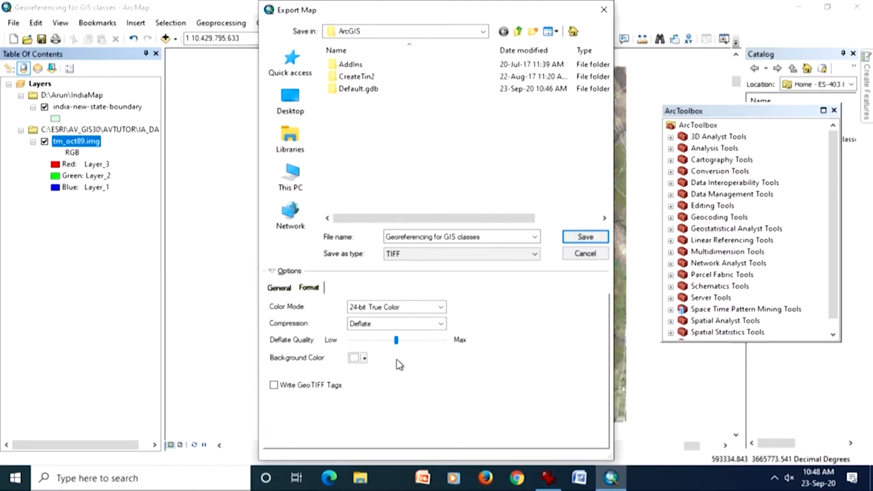
Switch the TIFF map export to JPEG compression at about medium quality, and cancel the export
{"action": "left_click", "coordinate": [440, 323]}
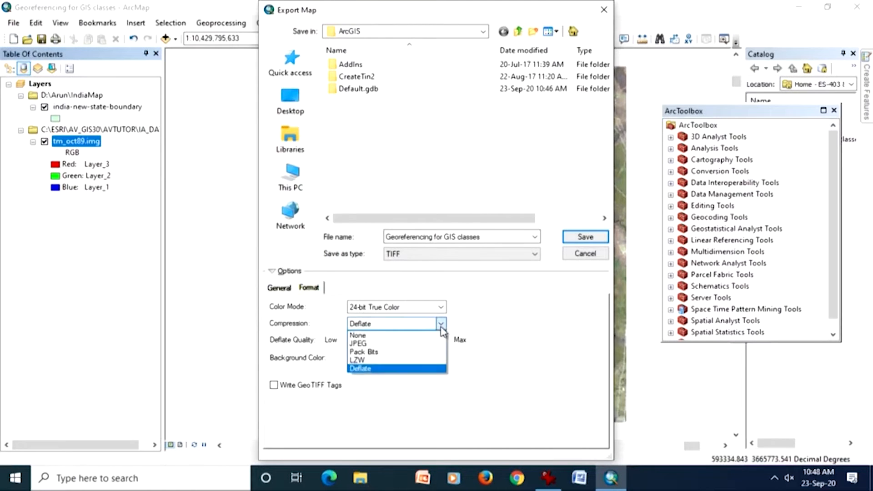
{"action": "left_click", "coordinate": [416, 344]}
{"action": "mouse_move", "coordinate": [397, 341]}
{"action": "left_mouse_down"}
{"action": "mouse_move", "coordinate": [442, 335]}
{"action": "mouse_move", "coordinate": [394, 355]}
{"action": "mouse_move", "coordinate": [399, 348]}
{"action": "left_mouse_up"}
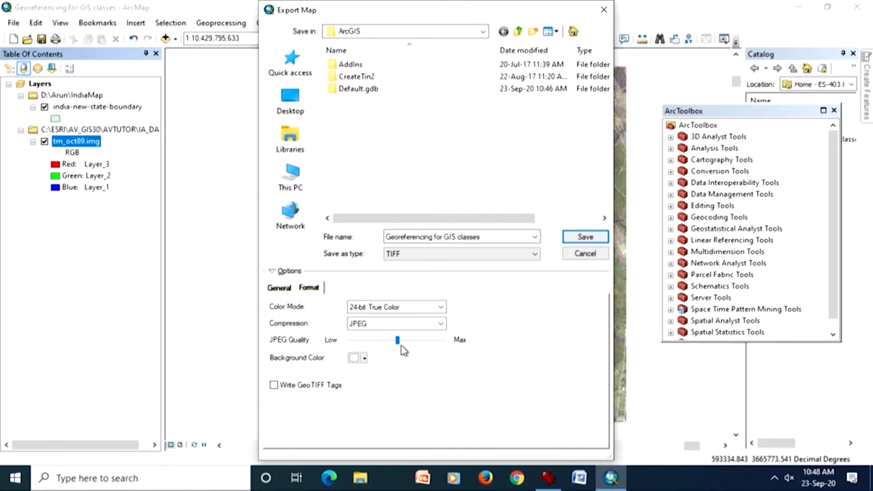
{"action": "left_click", "coordinate": [584, 254]}
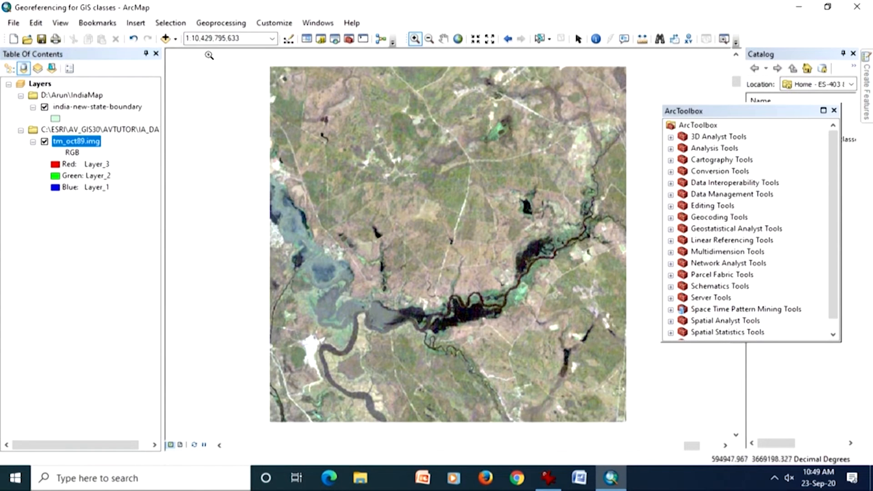
Add the raster dataset 53J-11.TIF to the map and request its pyramids
{"action": "left_click", "coordinate": [165, 39]}
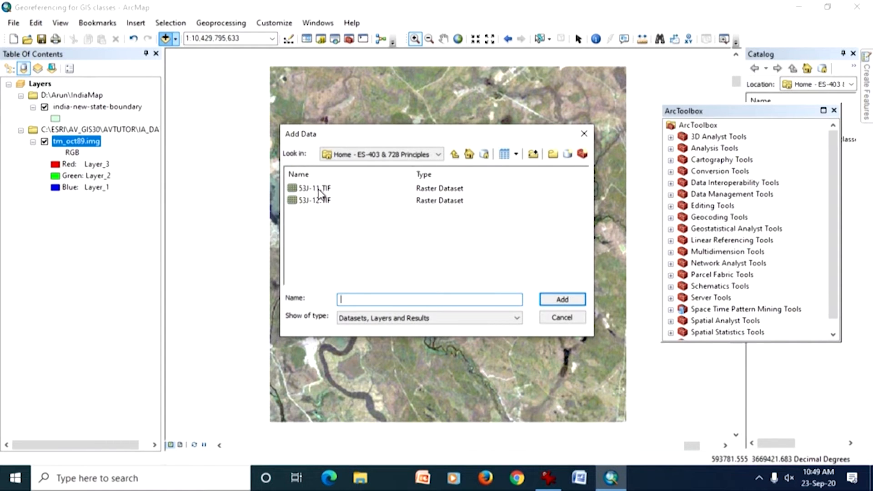
{"action": "left_click", "coordinate": [309, 189]}
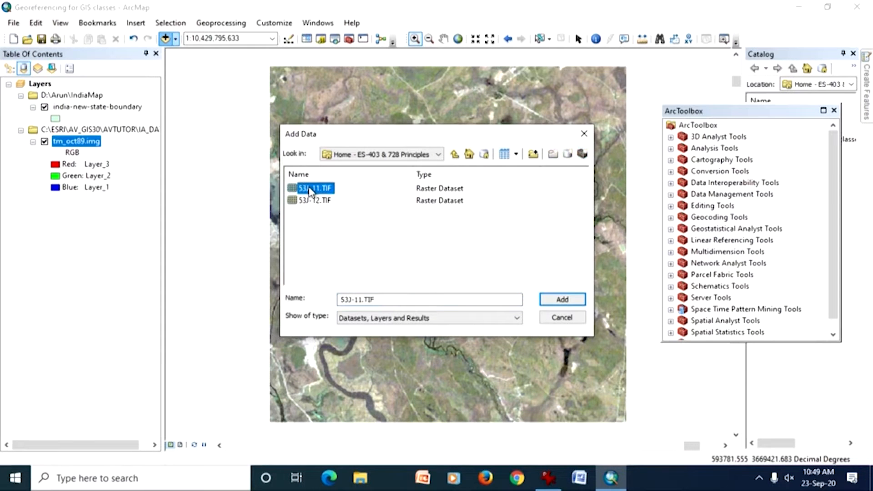
{"action": "left_click", "coordinate": [547, 303]}
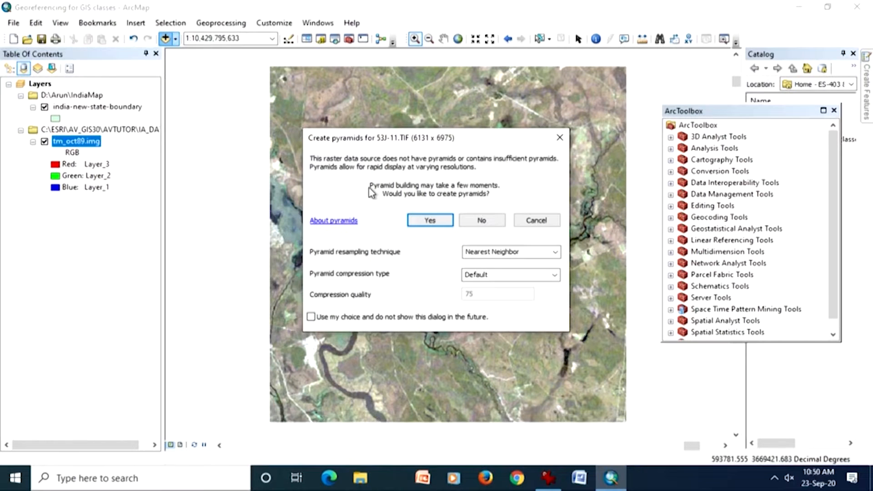
{"action": "left_click", "coordinate": [430, 222]}
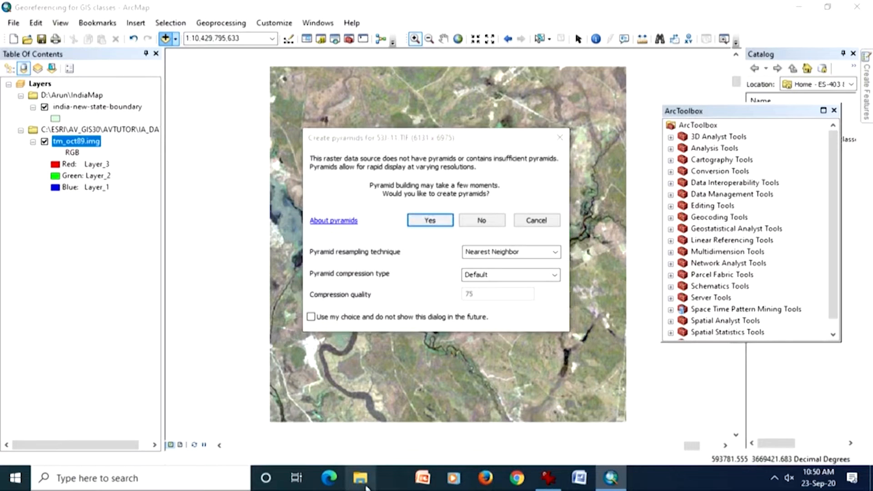
In File Explorer, examine the Toposheet folder under ES-403 & 728 Principles of GIS on drive D, and return to ArcMap
{"action": "left_click", "coordinate": [366, 486]}
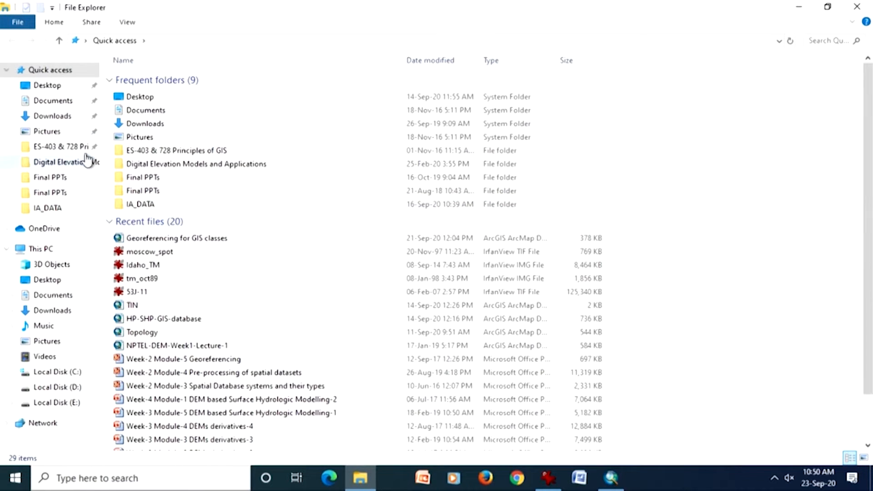
{"action": "left_click", "coordinate": [70, 387]}
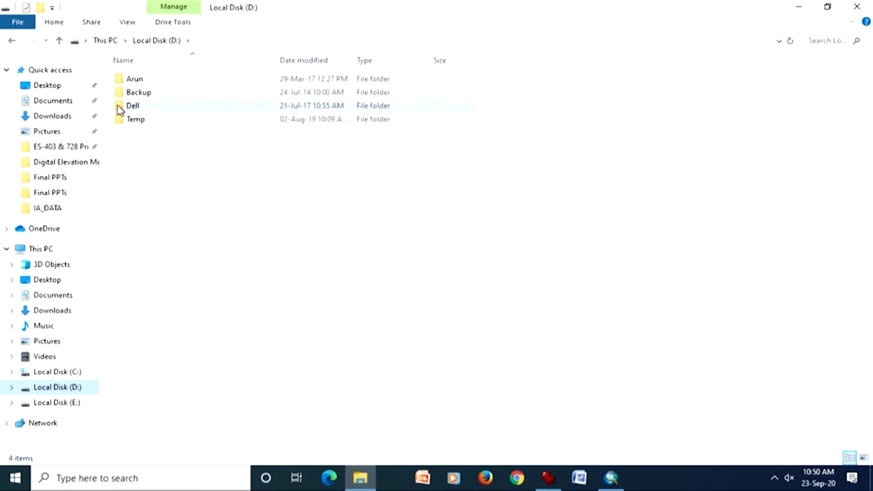
{"action": "double_click", "coordinate": [131, 82]}
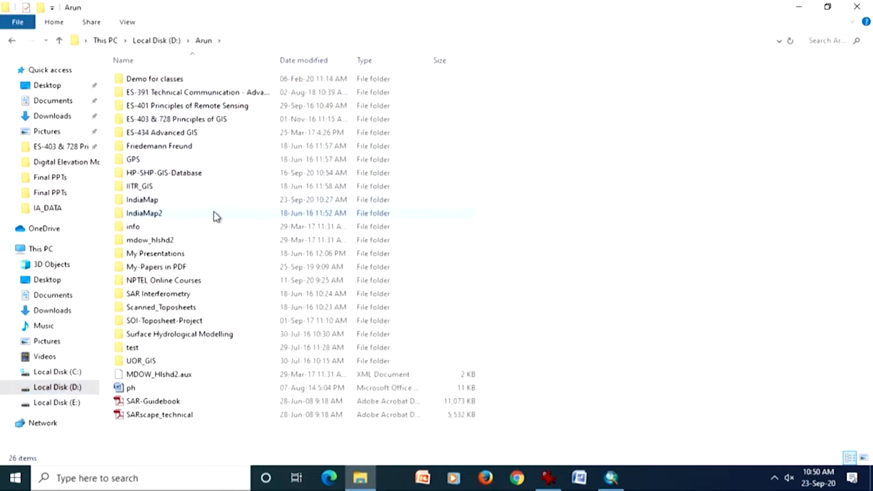
{"action": "left_click", "coordinate": [196, 121]}
{"action": "double_click", "coordinate": [196, 121]}
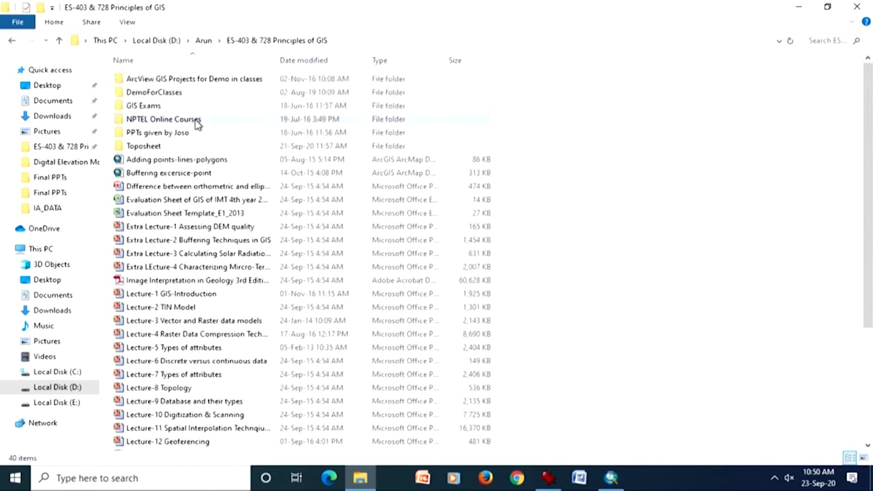
{"action": "double_click", "coordinate": [144, 145]}
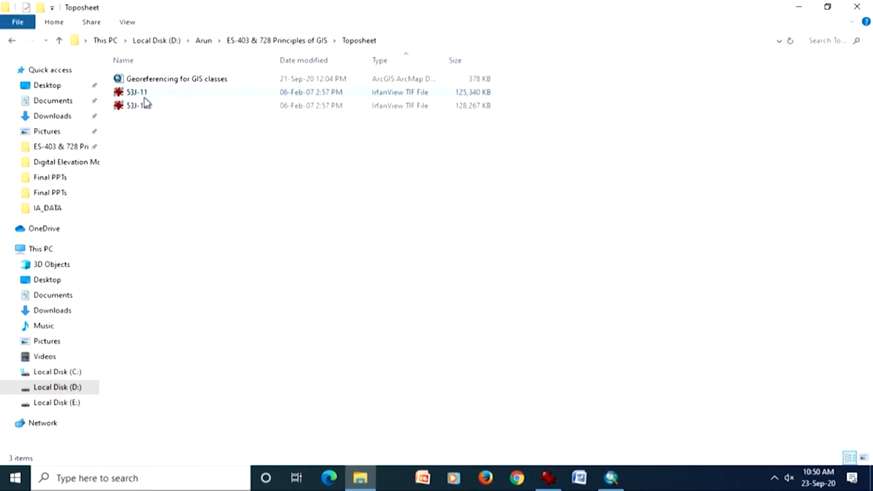
{"action": "left_click", "coordinate": [610, 479]}
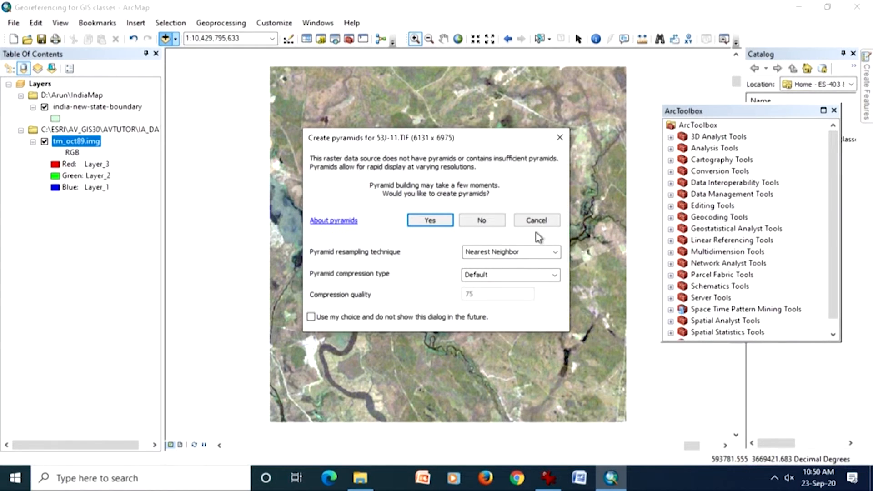
Consult the help on building pyramids, and choose Nearest Neighbor resampling with Default compression for the 53J-11.TIF pyramids
{"action": "left_click", "coordinate": [344, 222]}
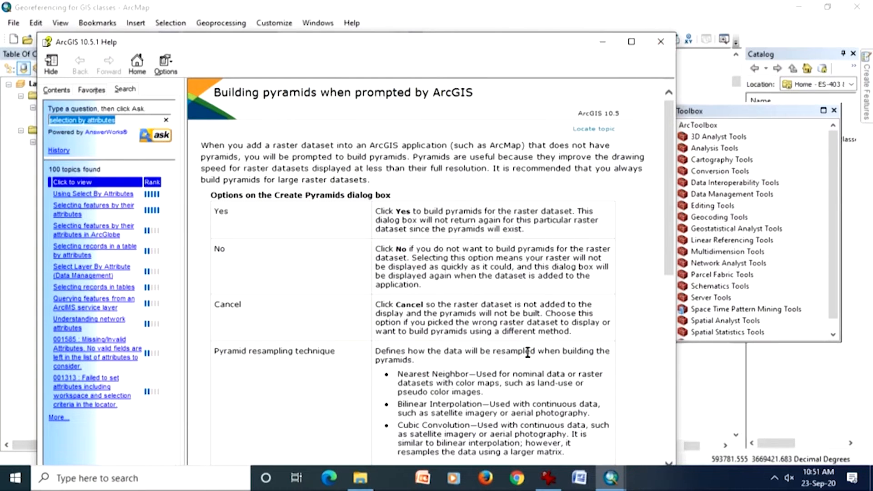
{"action": "left_click", "coordinate": [660, 41]}
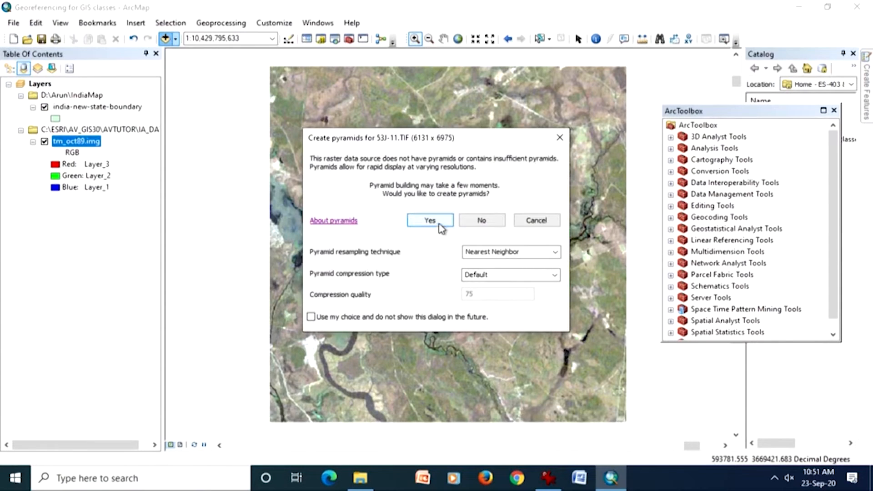
{"action": "left_click", "coordinate": [555, 254]}
{"action": "left_click", "coordinate": [549, 264]}
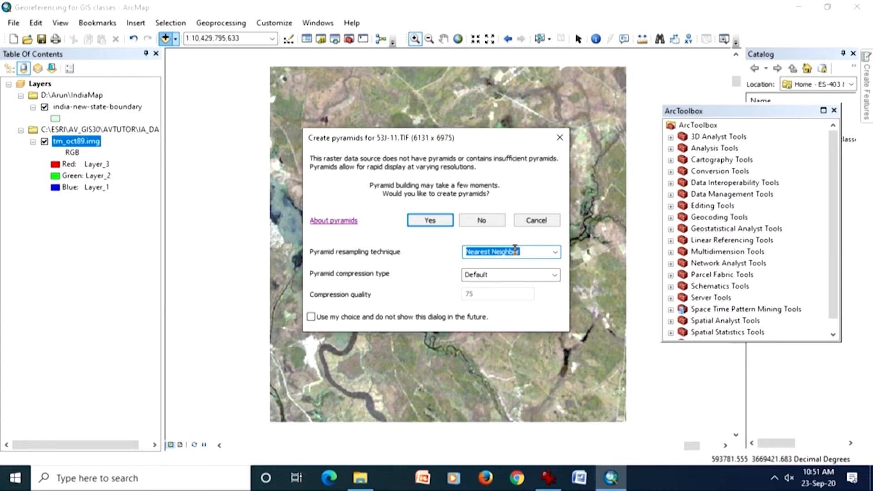
{"action": "left_click", "coordinate": [555, 275]}
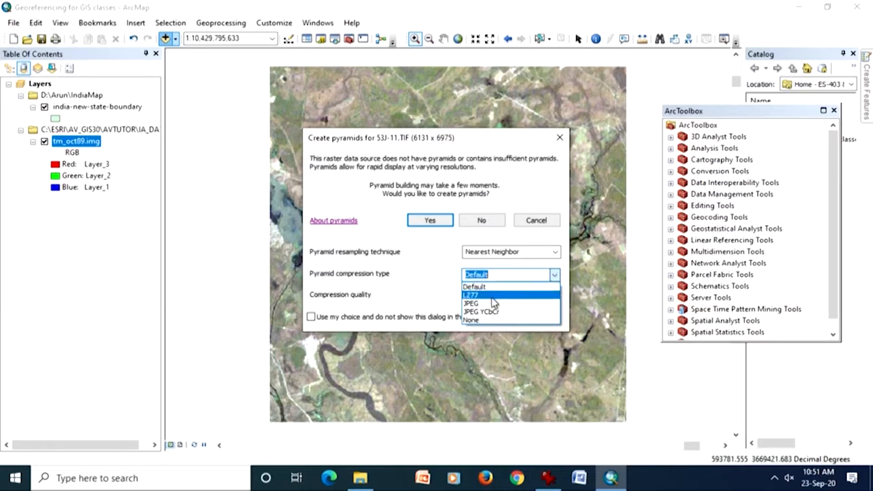
{"action": "left_click", "coordinate": [472, 289]}
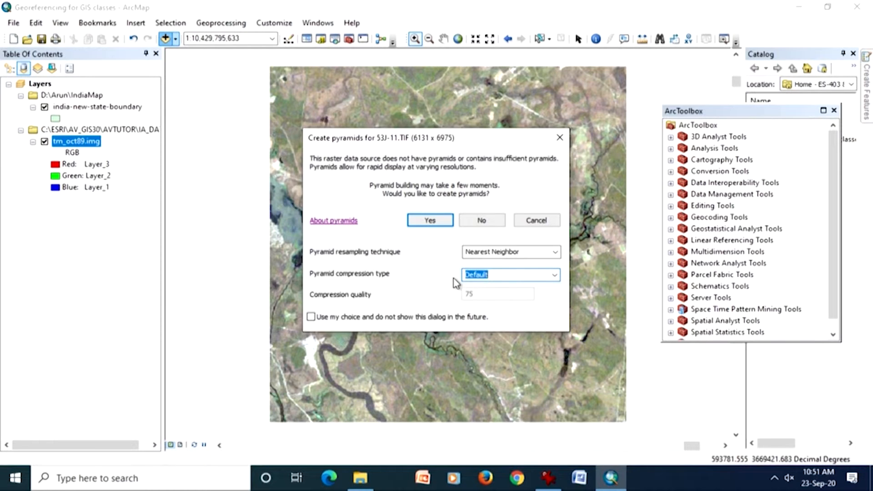
Build the 53J-11.TIF pyramids with Nearest Neighbor resampling and Default compression, accept the missing spatial reference, and zoom the map to that layer
{"action": "left_click", "coordinate": [485, 274]}
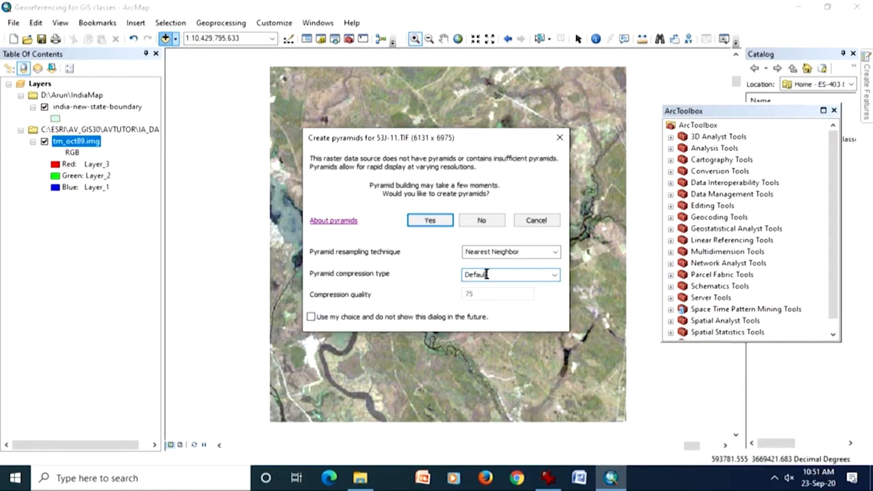
{"action": "left_click", "coordinate": [554, 275]}
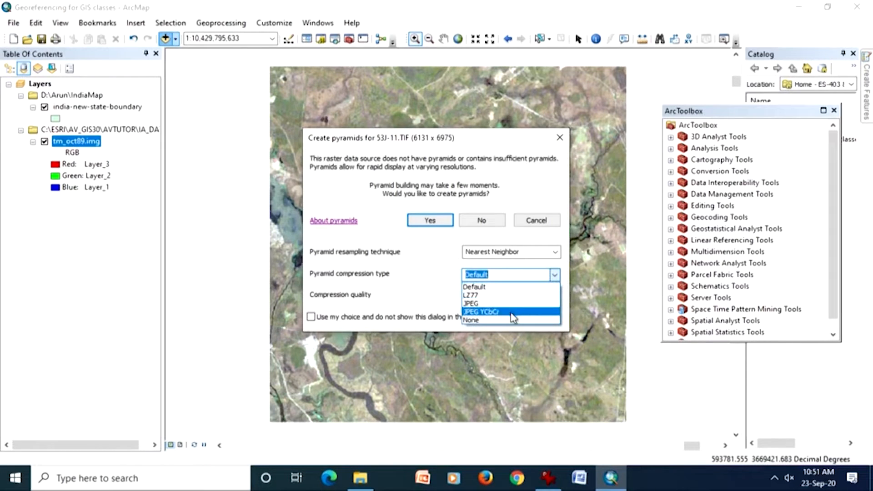
{"action": "left_click", "coordinate": [440, 294]}
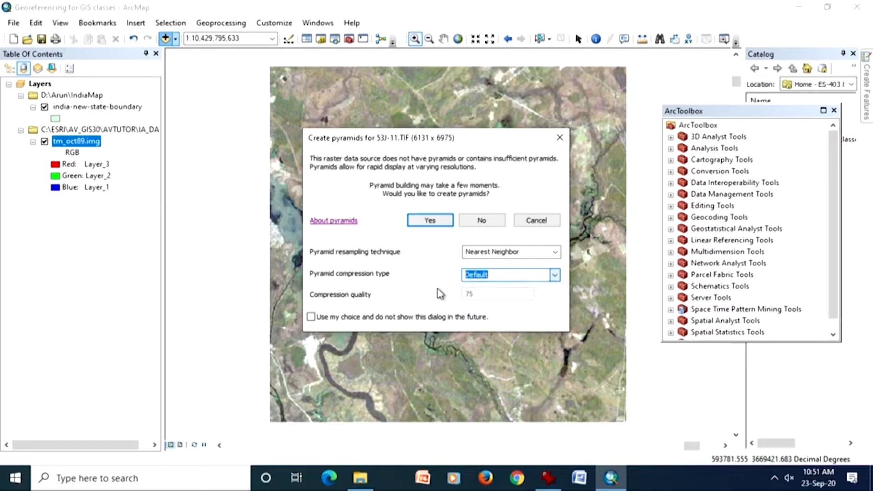
{"action": "left_click", "coordinate": [439, 224]}
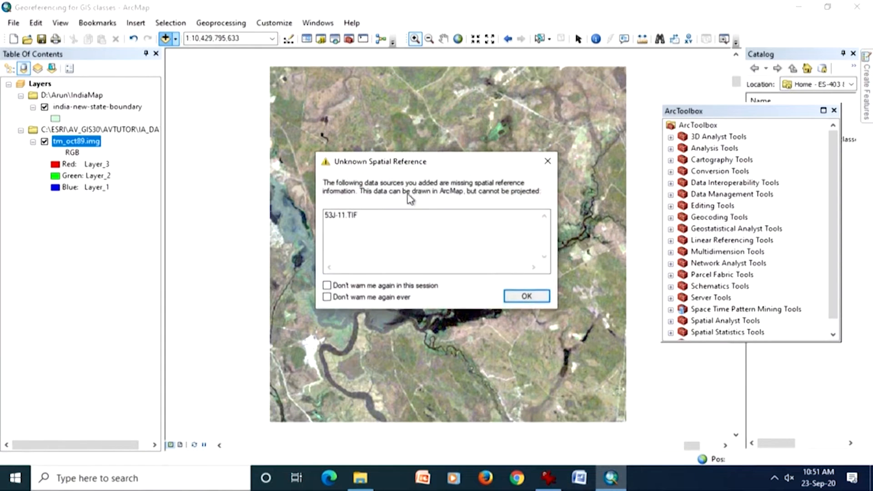
{"action": "left_click", "coordinate": [526, 298]}
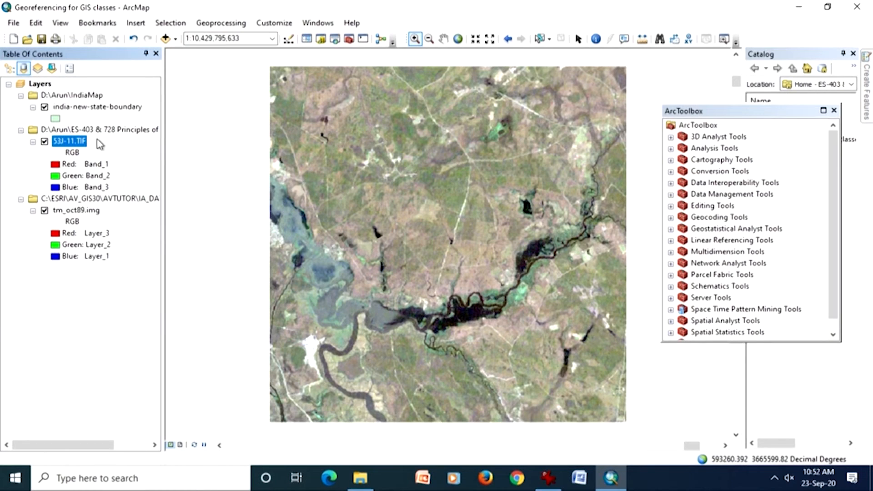
{"action": "right_click", "coordinate": [75, 144]}
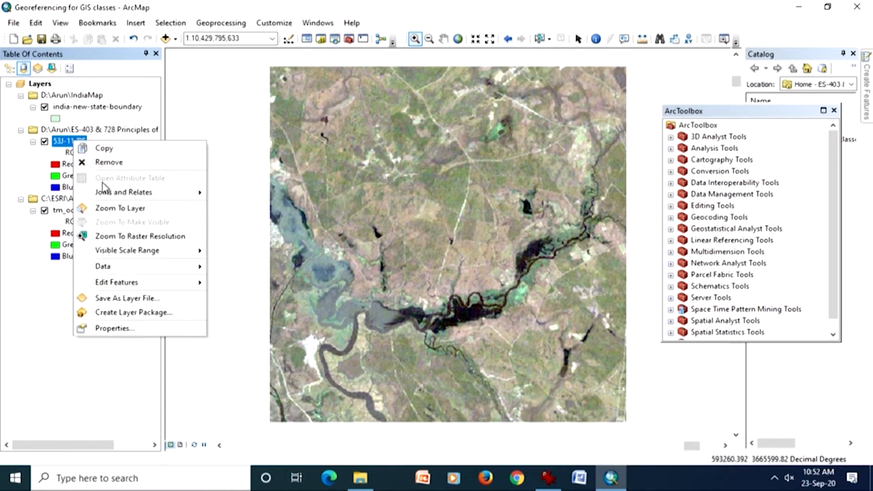
{"action": "left_click", "coordinate": [104, 210]}
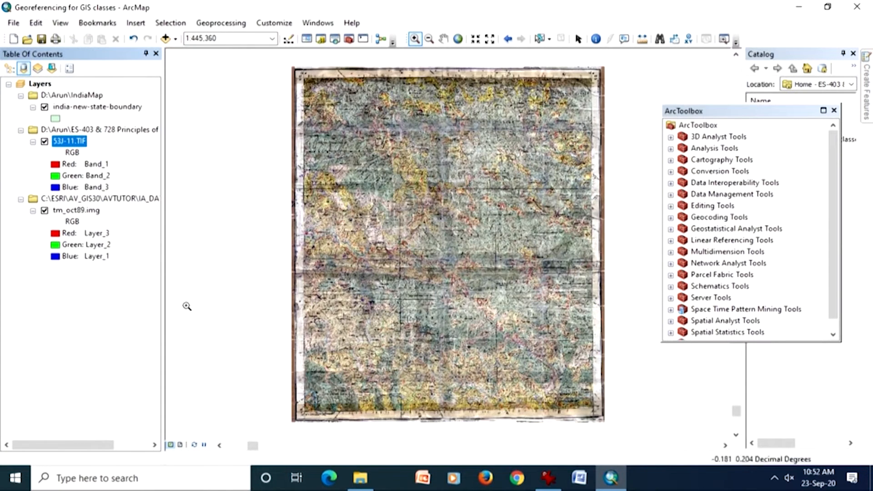
In File Explorer, compare the original 53J-11 image with its new pyramid and aux files in the Toposheet folder, and return to ArcMap
{"action": "left_click", "coordinate": [360, 478]}
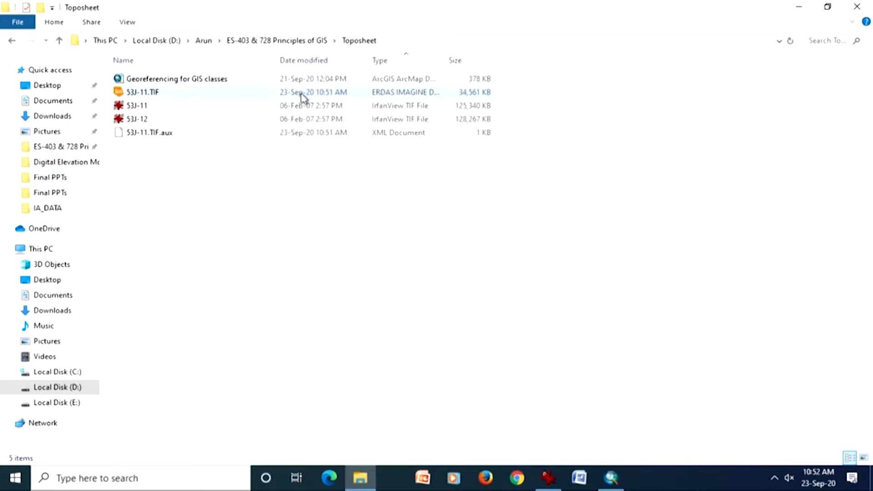
{"action": "left_click", "coordinate": [158, 93]}
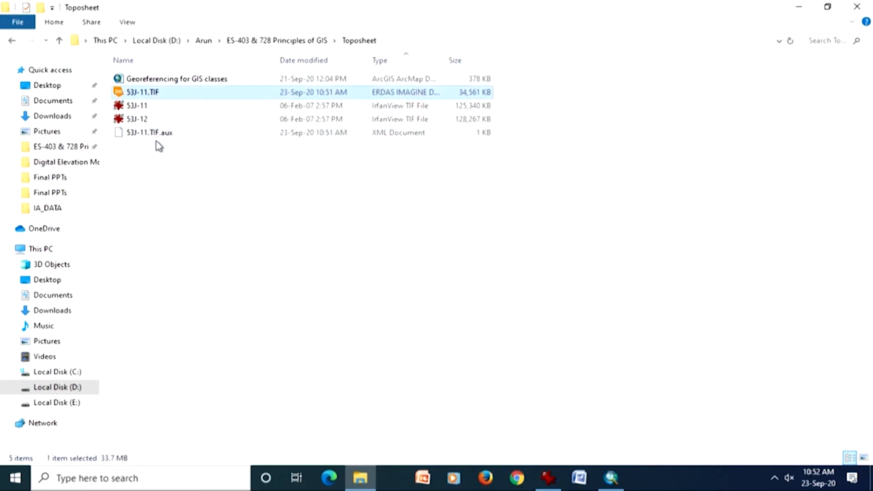
{"action": "left_click", "coordinate": [146, 106]}
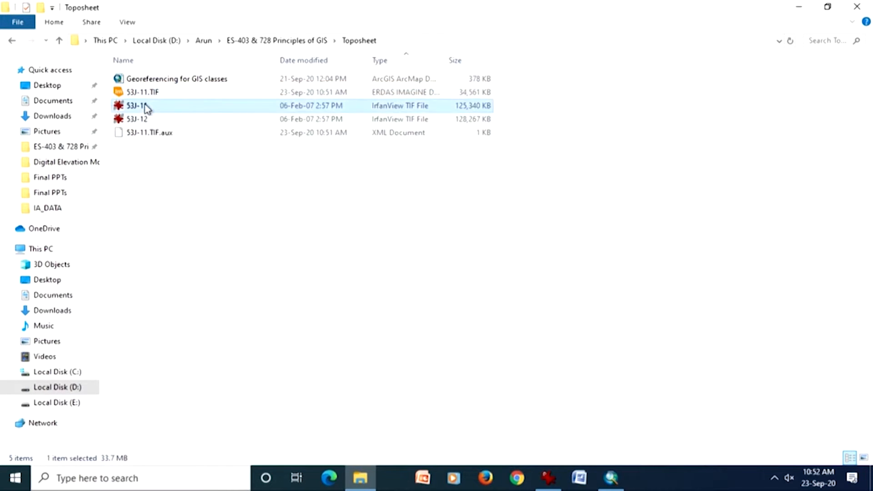
{"action": "left_click", "coordinate": [157, 133]}
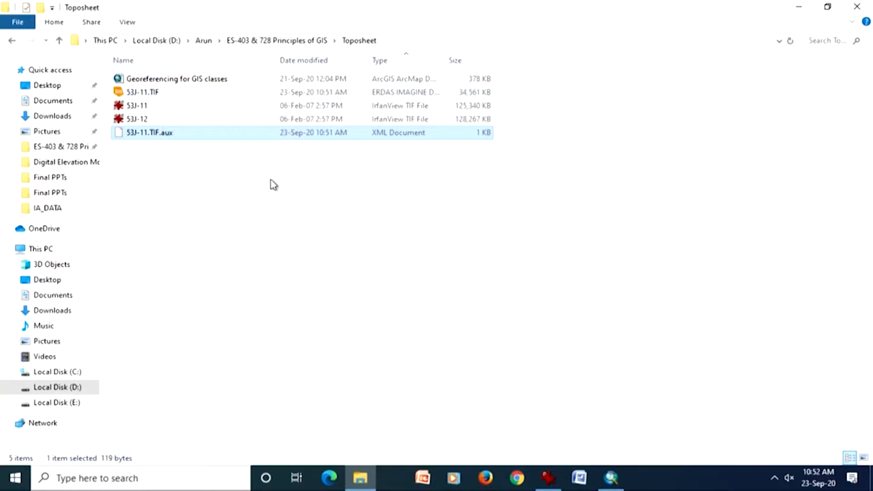
{"action": "left_click", "coordinate": [610, 481]}
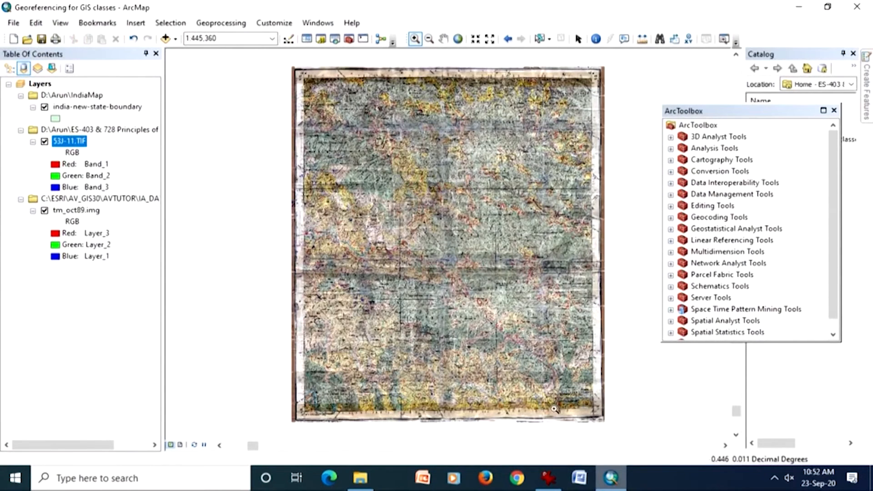
Remove the 53J-11.TIF layer from the map and add the same raster dataset again, accepting its missing spatial reference
{"action": "right_click", "coordinate": [80, 146]}
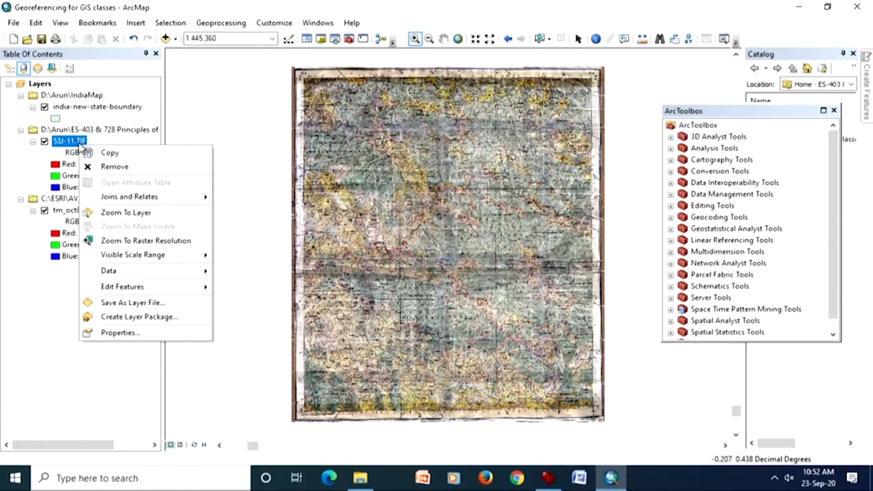
{"action": "left_click", "coordinate": [103, 167]}
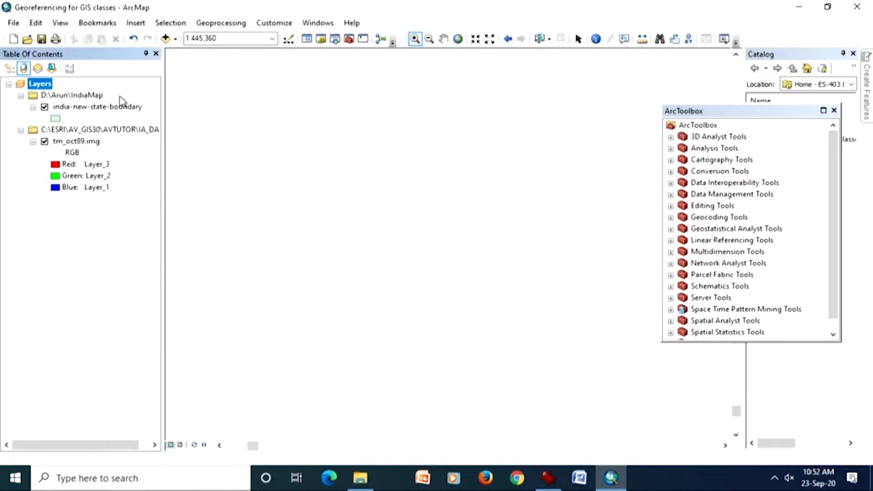
{"action": "left_click", "coordinate": [165, 39]}
{"action": "left_click", "coordinate": [313, 191]}
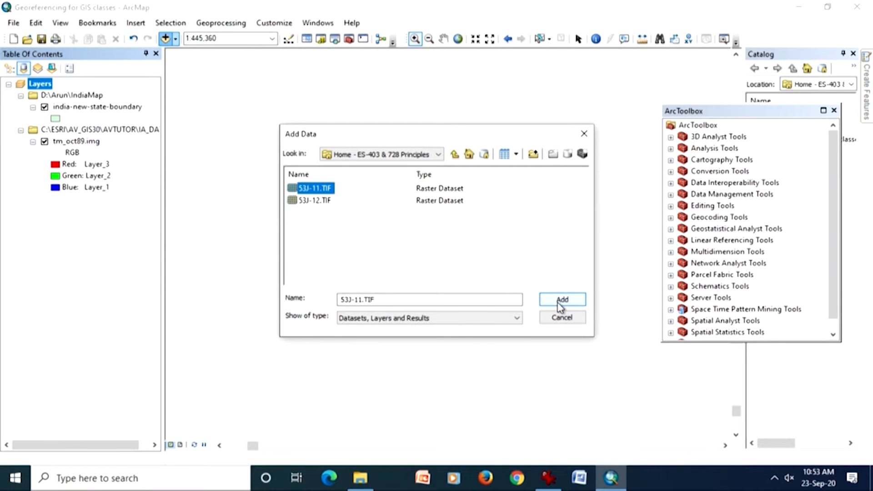
{"action": "left_click", "coordinate": [560, 300]}
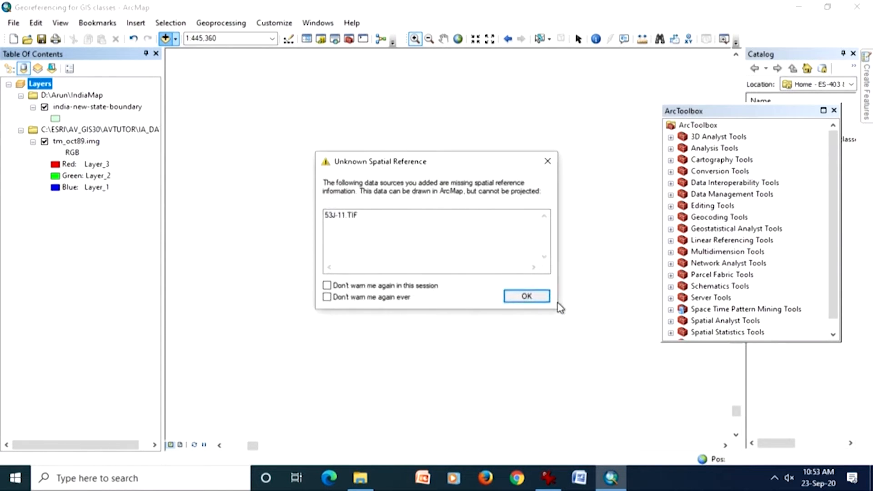
{"action": "left_click", "coordinate": [528, 297]}
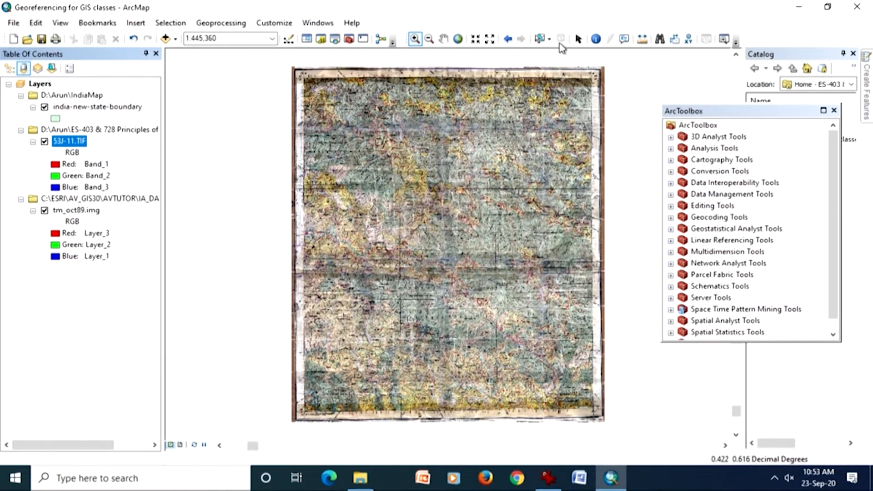
{"action": "left_click", "coordinate": [756, 116]}
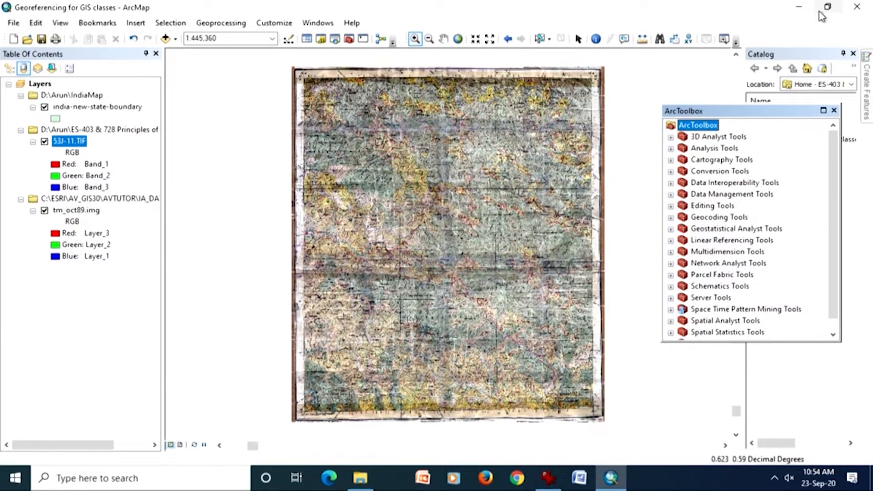
Switch to IrfanView and check the program's version information
{"action": "left_click", "coordinate": [548, 477]}
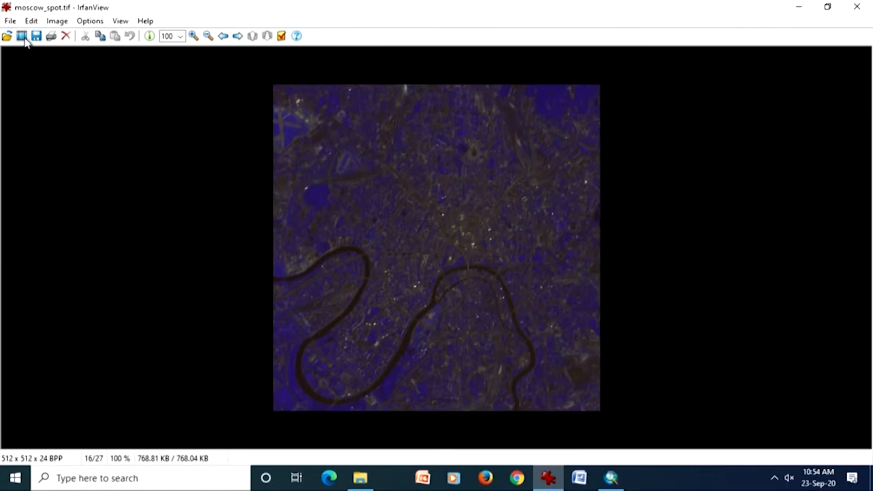
{"action": "left_click", "coordinate": [141, 22]}
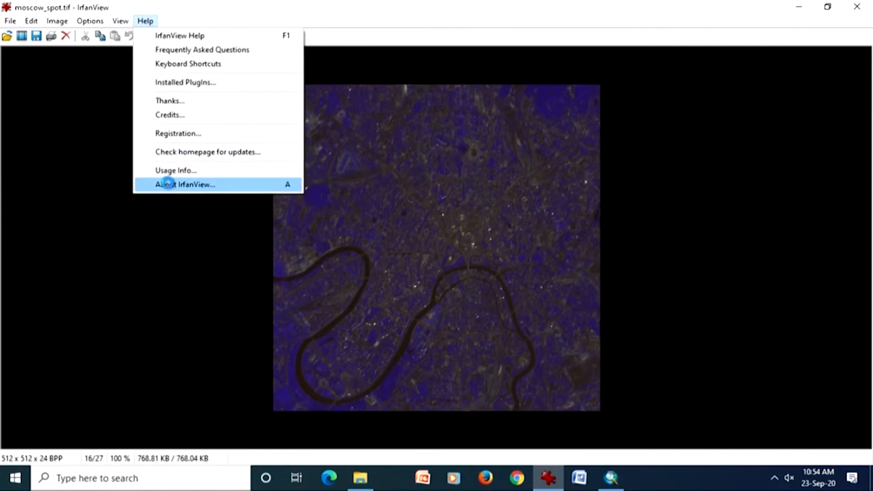
{"action": "left_click", "coordinate": [168, 184]}
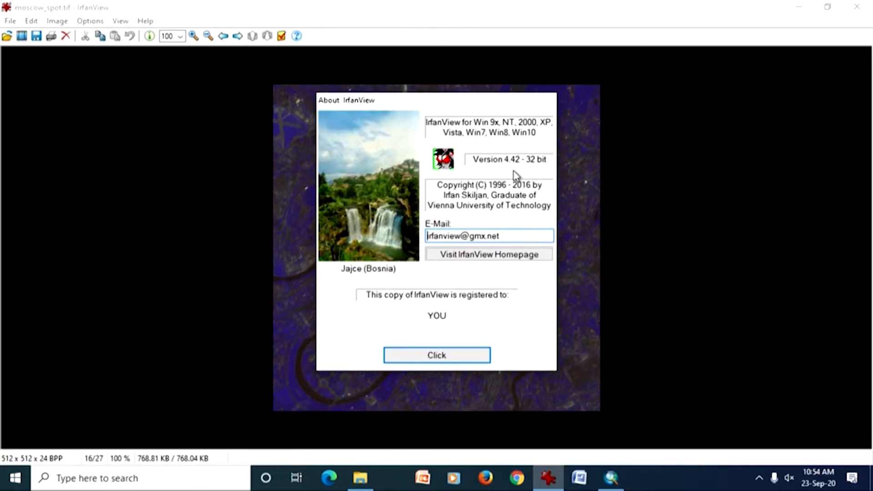
{"action": "left_click", "coordinate": [439, 355]}
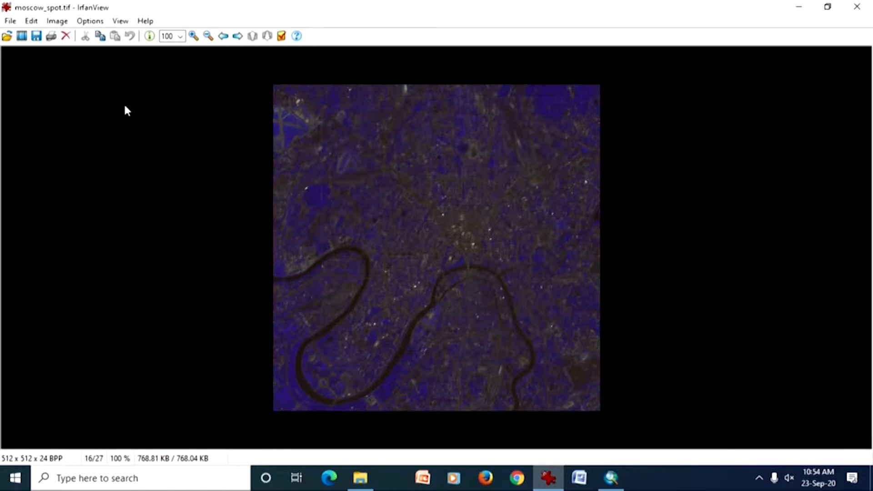
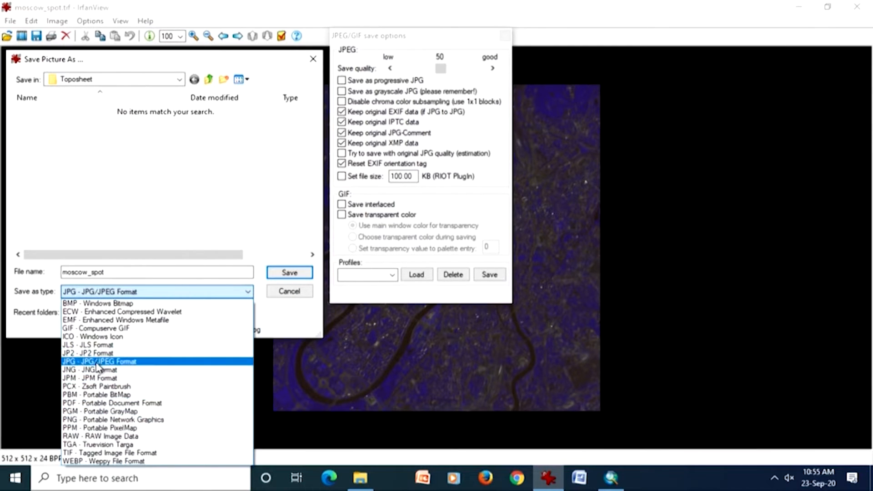
Choose JPG - JPG/JPEG Format for saving moscow_spot, and enter 300.00 KB as the file size value in the save options
{"action": "left_click", "coordinate": [97, 364]}
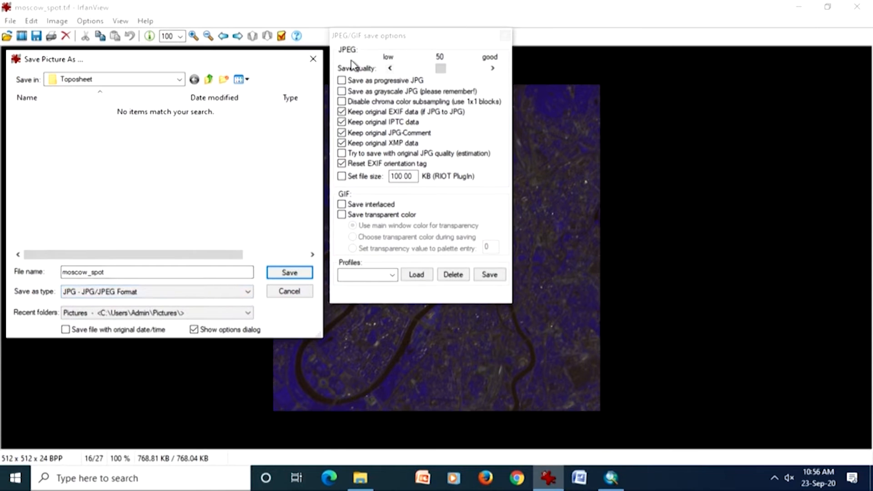
{"action": "left_click_drag", "start_coordinate": [400, 40], "coordinate": [399, 60]}
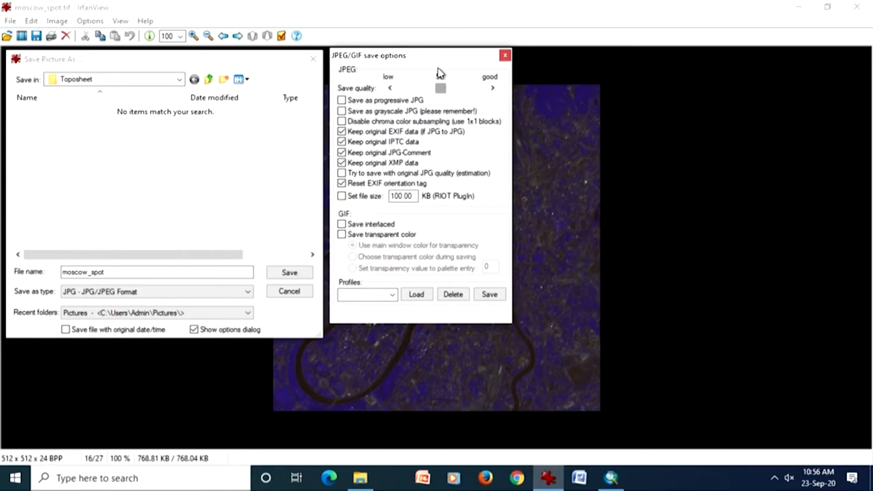
{"action": "left_click", "coordinate": [402, 198]}
{"action": "key", "text": "BackSpace"}
{"action": "key", "text": "BackSpace"}
{"action": "key", "text": "BackSpace"}
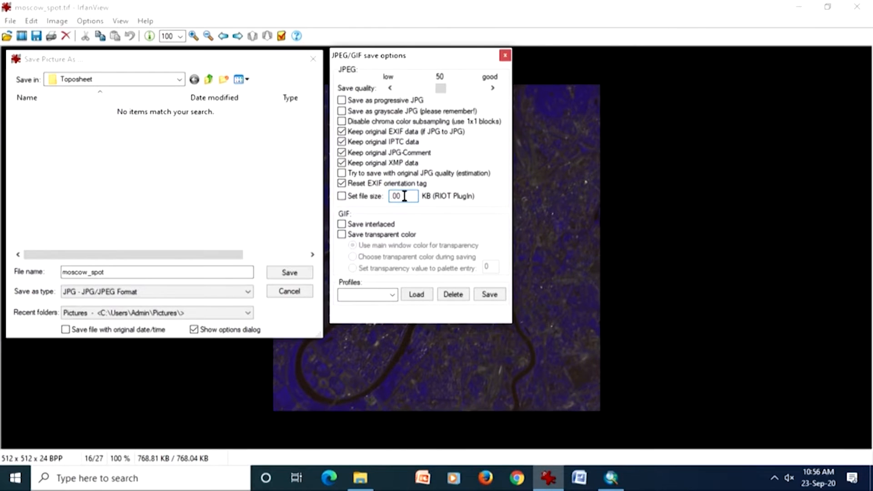
{"action": "key", "text": "BackSpace"}
{"action": "key", "text": "BackSpace"}
{"action": "key", "text": "BackSpace"}
{"action": "type", "text": "300.00"}
Save the picture as the JPG file moscow_spot in the Temp folder on drive C
{"action": "left_click", "coordinate": [180, 80]}
{"action": "left_click", "coordinate": [180, 80]}
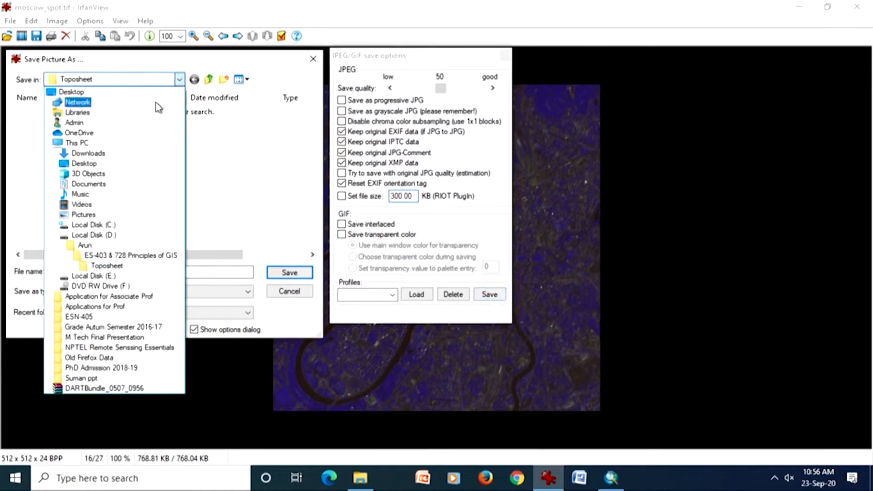
{"action": "left_click", "coordinate": [97, 225]}
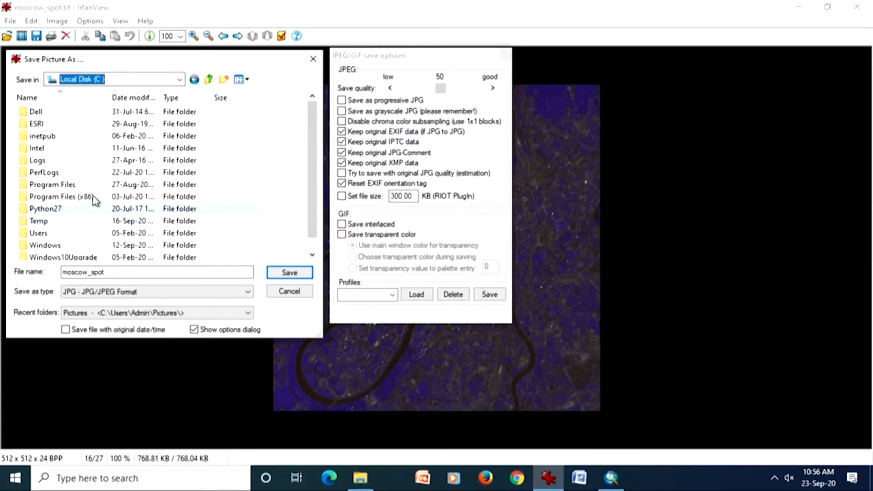
{"action": "double_click", "coordinate": [40, 220]}
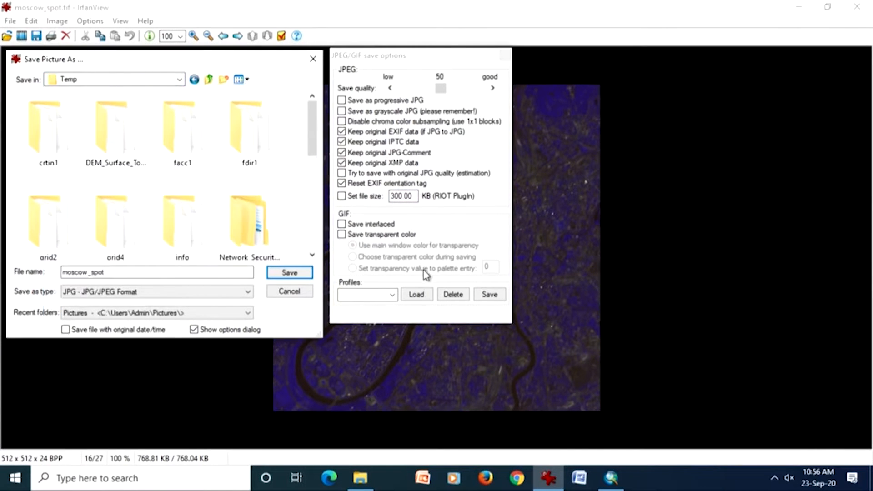
{"action": "left_click", "coordinate": [409, 199]}
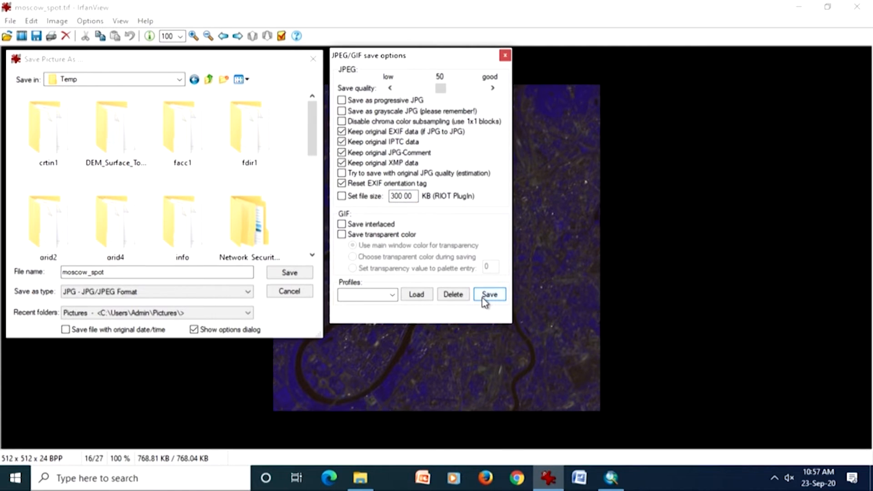
{"action": "left_click", "coordinate": [284, 275]}
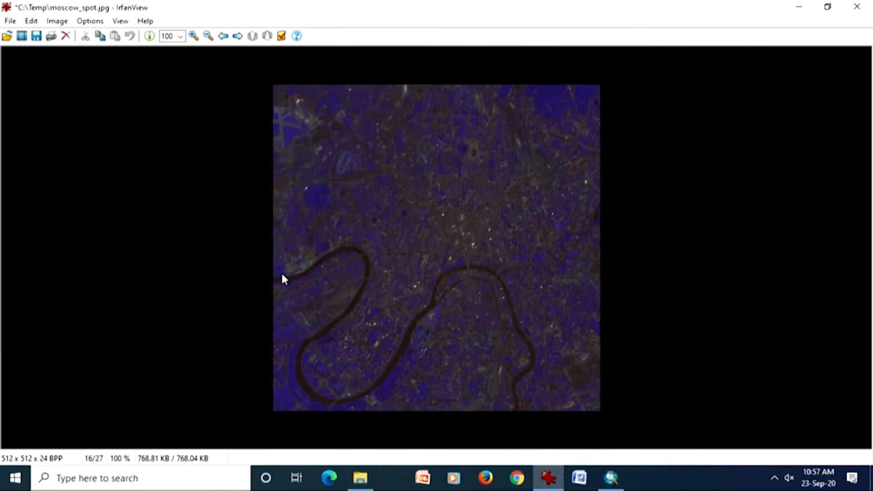
In File Explorer, open the Temp folder on drive C and sort its contents by date modified to inspect the saved JPG
{"action": "left_click", "coordinate": [360, 478]}
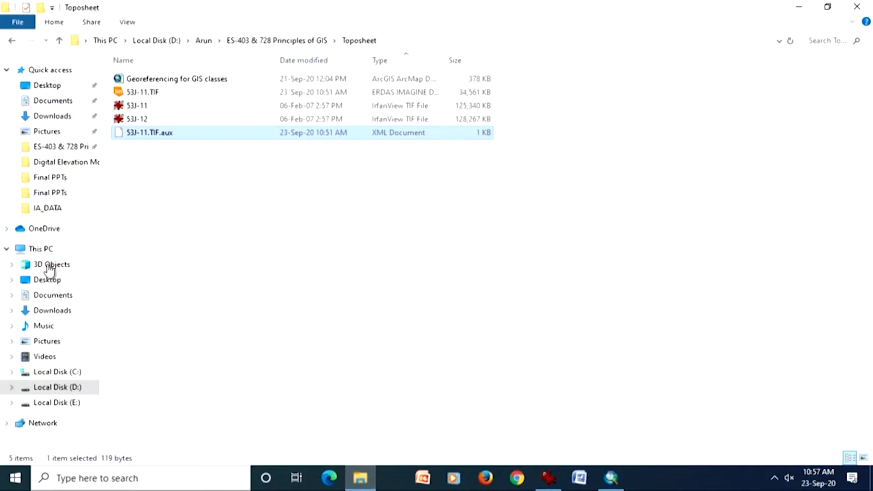
{"action": "left_click", "coordinate": [56, 373]}
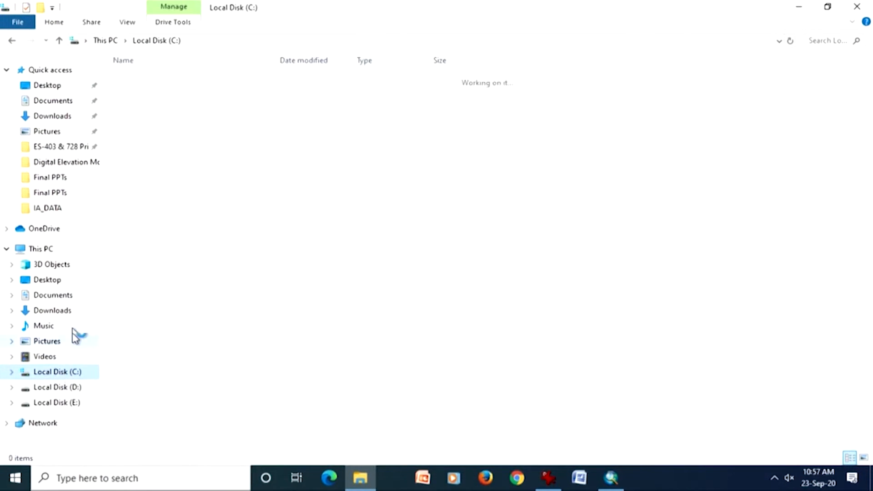
{"action": "double_click", "coordinate": [136, 219]}
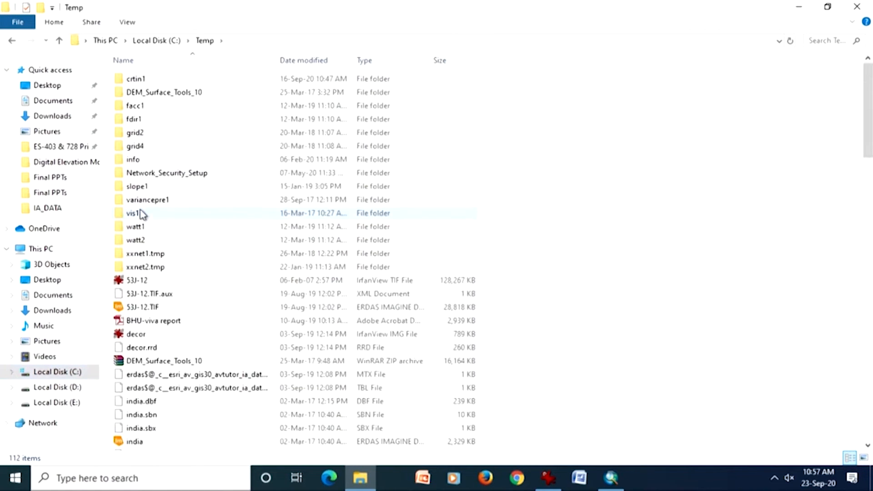
{"action": "left_click", "coordinate": [296, 60]}
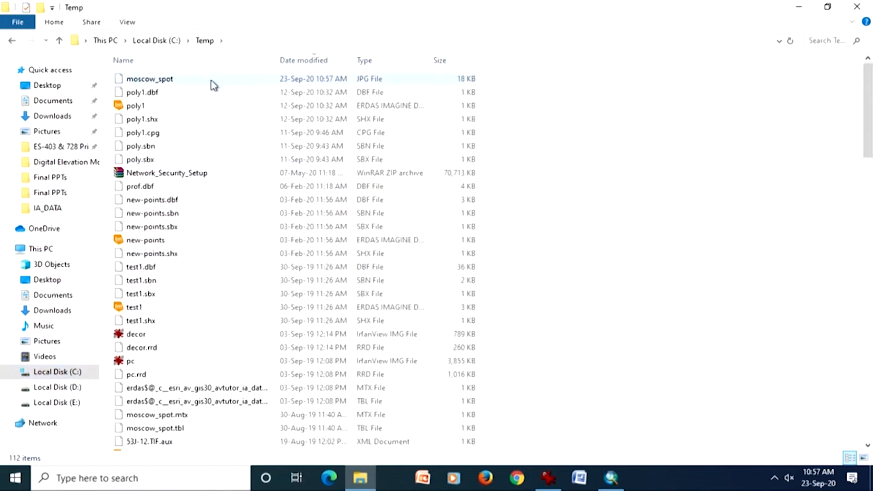
Check the saved moscow_spot file, return to IrfanView and start resaving the picture as TIF - Tagged Image File Format
{"action": "left_click", "coordinate": [193, 81]}
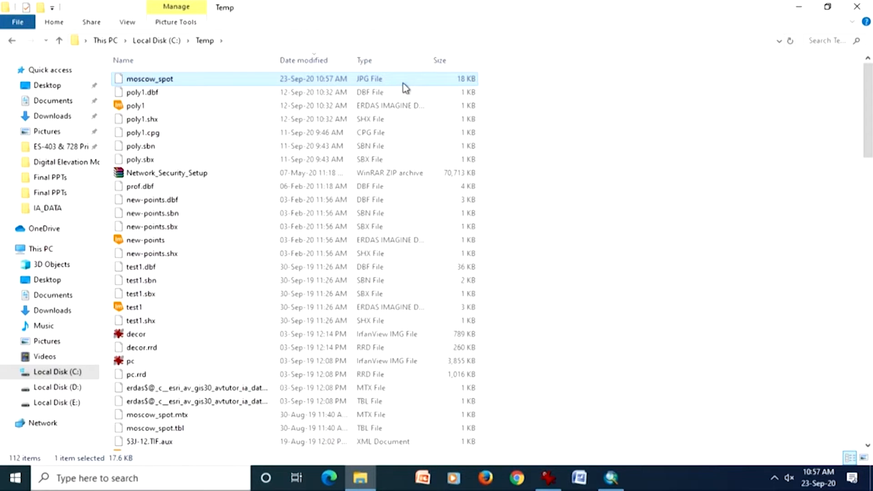
{"action": "left_click", "coordinate": [802, 13]}
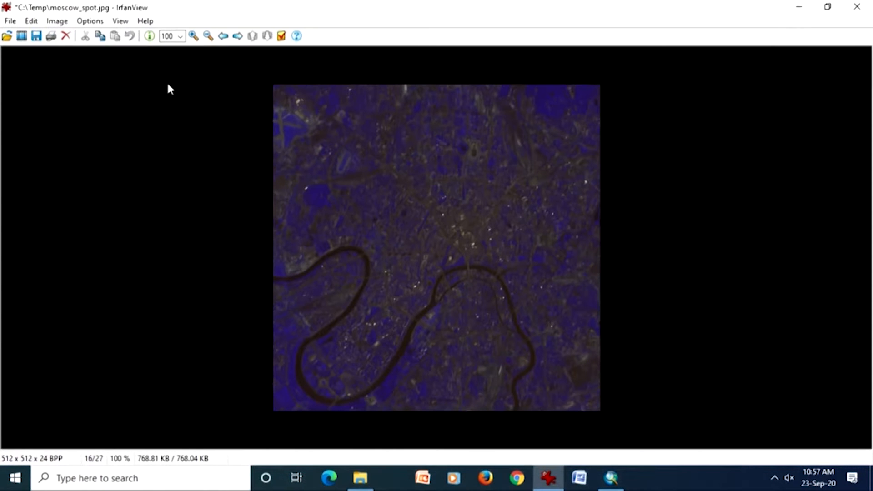
{"action": "left_click", "coordinate": [10, 20]}
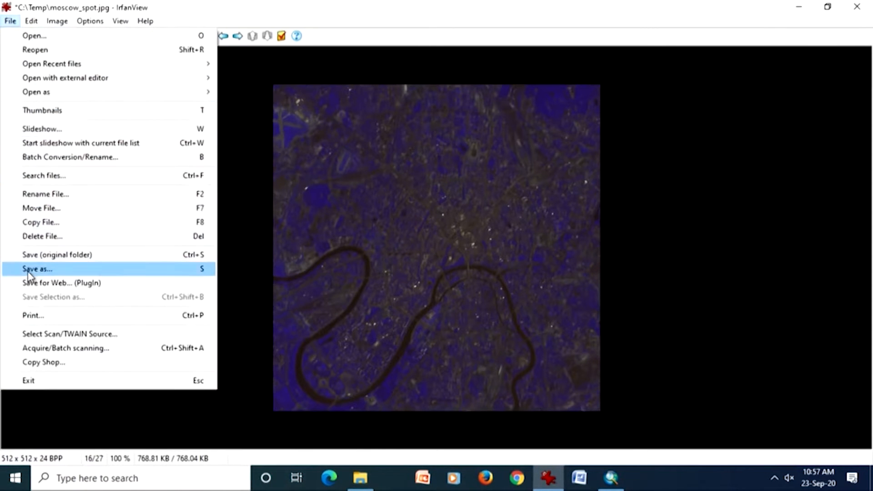
{"action": "left_click", "coordinate": [28, 270]}
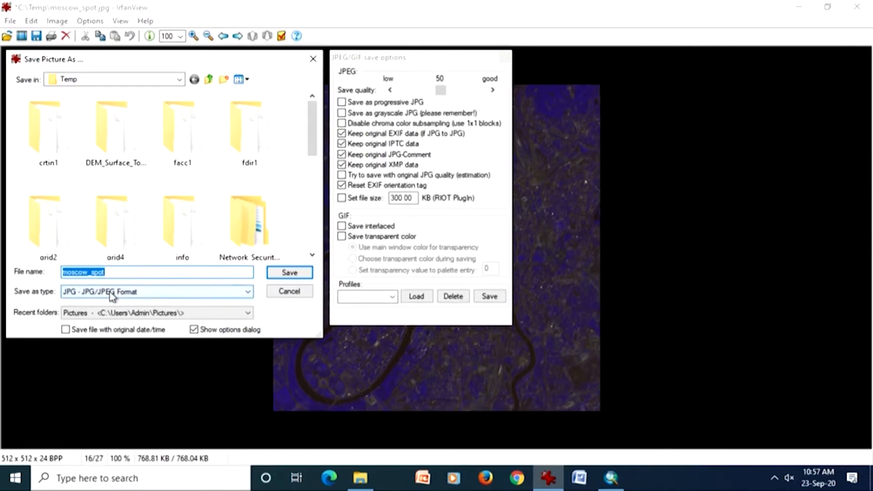
{"action": "left_click", "coordinate": [247, 293]}
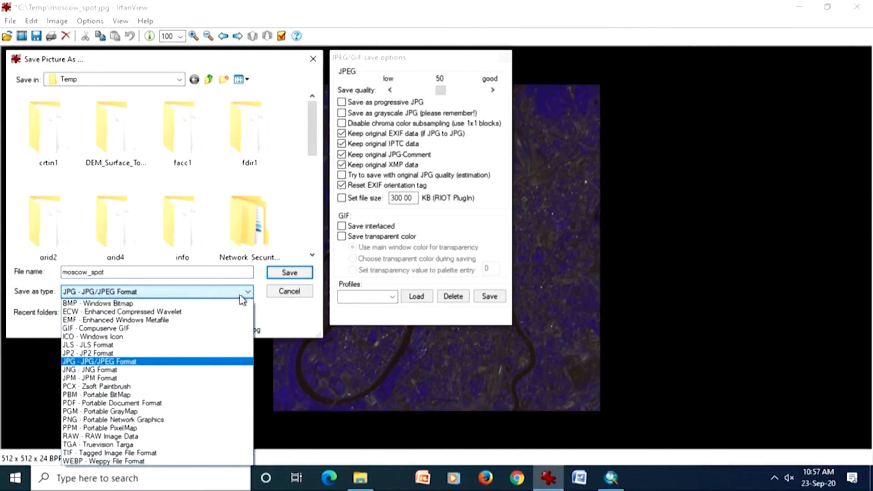
{"action": "left_click", "coordinate": [136, 453]}
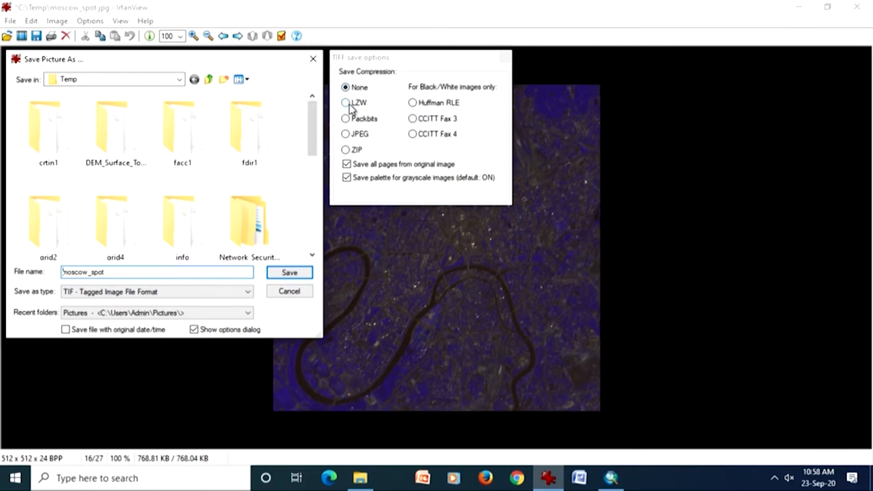
Try the TIFF save compression choices None, LZW, Packbits and ZIP, ending with Huffman RLE selected
{"action": "left_click", "coordinate": [412, 103]}
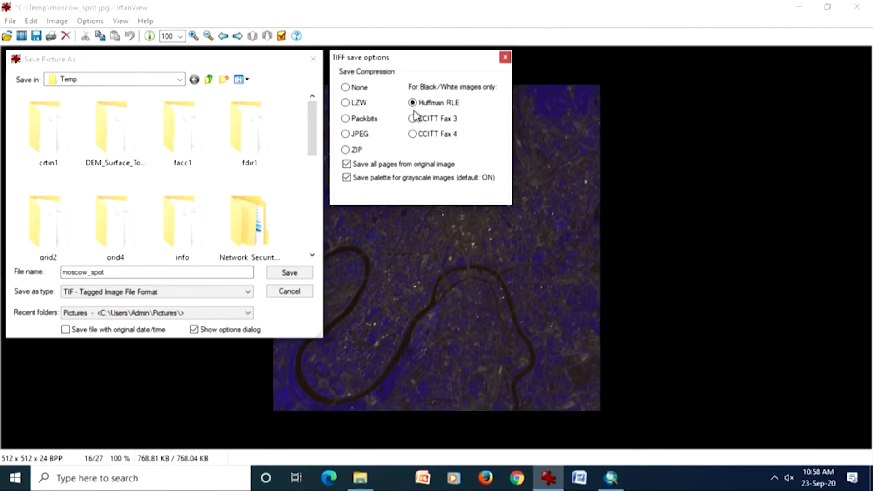
{"action": "left_click", "coordinate": [346, 103]}
{"action": "left_click", "coordinate": [346, 119]}
{"action": "left_click", "coordinate": [354, 93]}
{"action": "left_click", "coordinate": [346, 151]}
{"action": "left_click", "coordinate": [359, 104]}
{"action": "left_click", "coordinate": [416, 105]}
Compare the save options of the GIF, BMP, EMF and RAW formats, and cancel saving the picture
{"action": "left_click", "coordinate": [249, 292]}
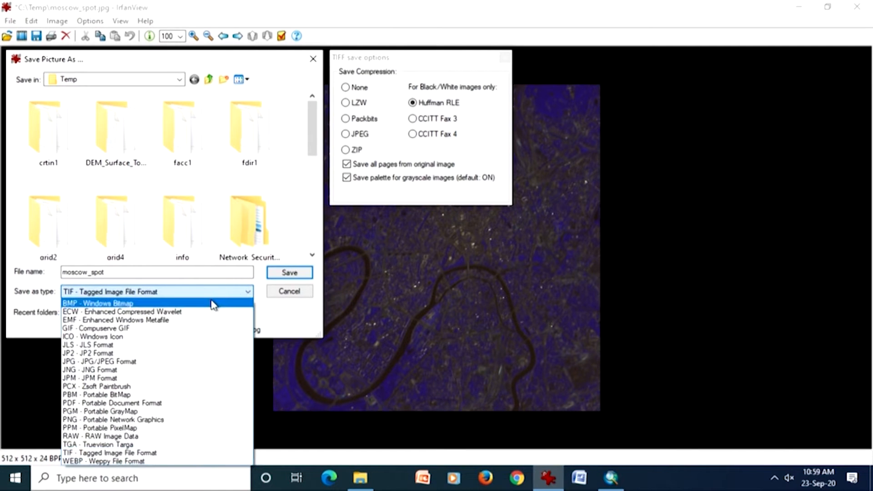
{"action": "left_click", "coordinate": [210, 327]}
{"action": "left_click_drag", "start_coordinate": [359, 61], "coordinate": [506, 84]}
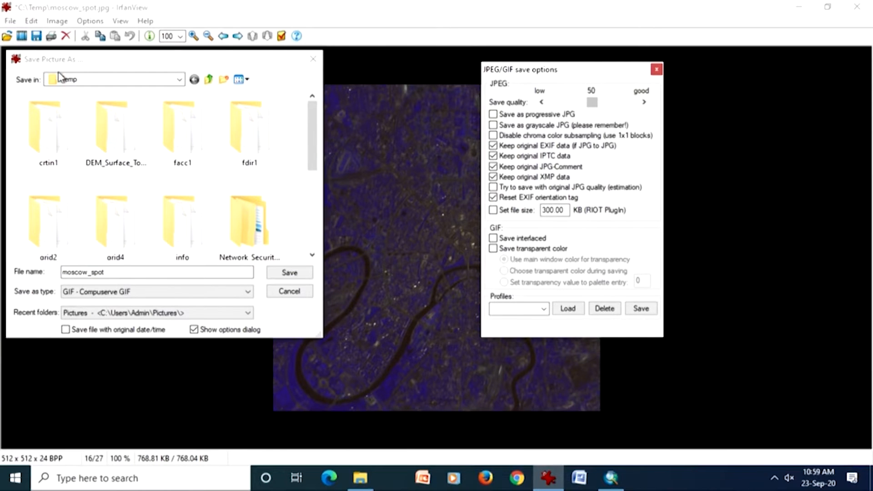
{"action": "left_click", "coordinate": [249, 291]}
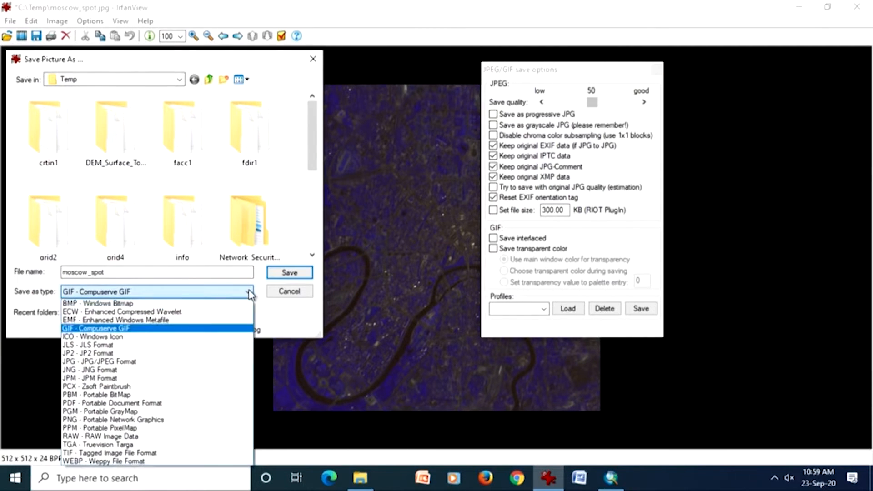
{"action": "left_click", "coordinate": [220, 307]}
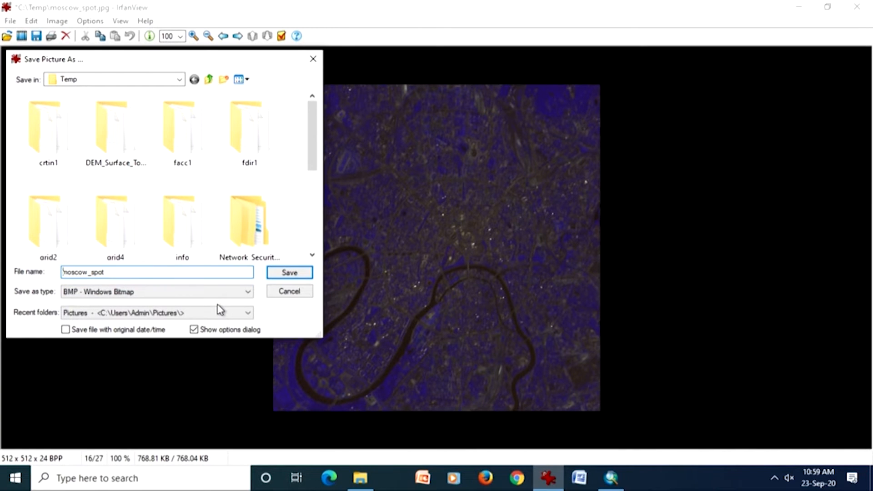
{"action": "left_click", "coordinate": [249, 291]}
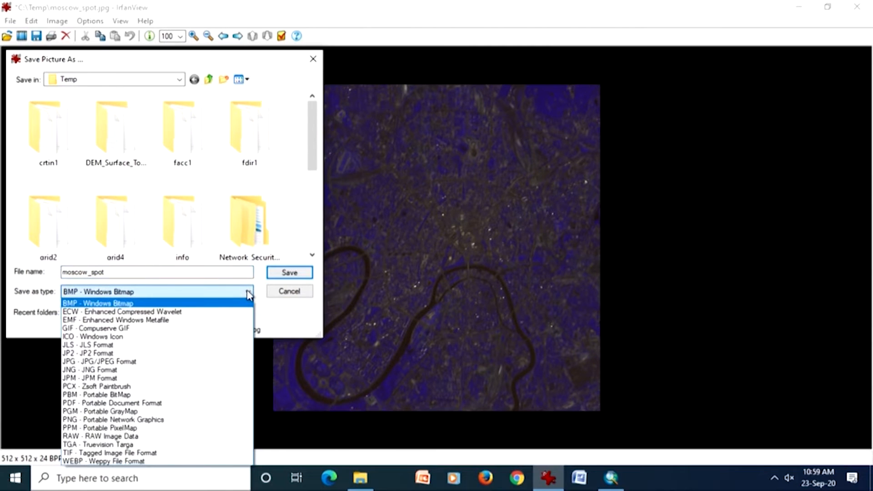
{"action": "left_click", "coordinate": [214, 320]}
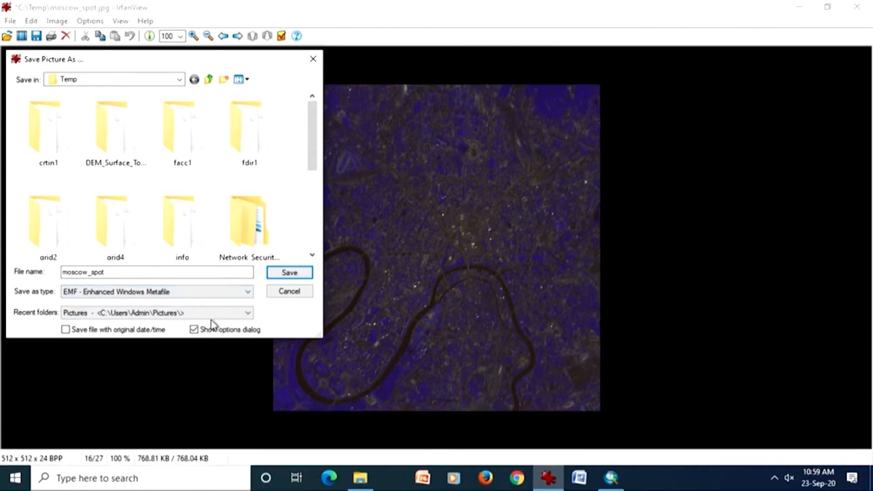
{"action": "left_click", "coordinate": [247, 292]}
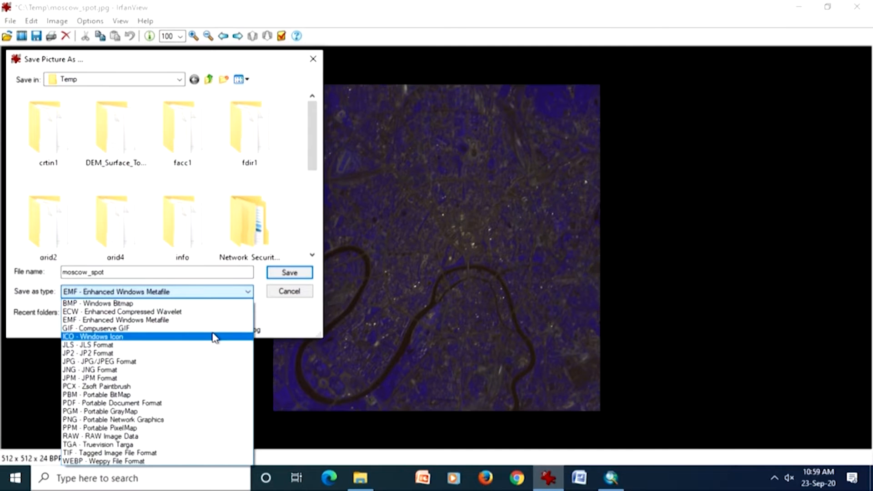
{"action": "left_click", "coordinate": [155, 436]}
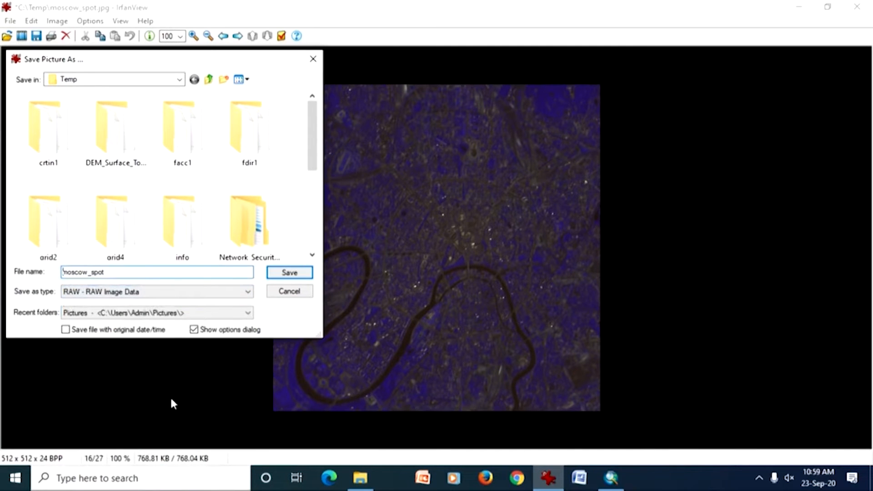
{"action": "left_click", "coordinate": [285, 294]}
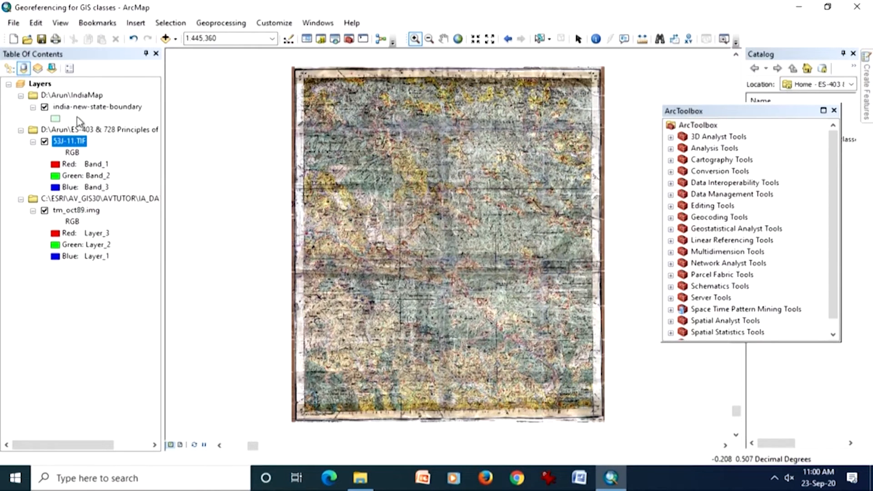
In ArcMap, hide the tm_oct89.img and 53J-11.TIF layers and zoom to the india-new-state-boundary layer
{"action": "left_click", "coordinate": [44, 211]}
{"action": "left_click", "coordinate": [44, 142]}
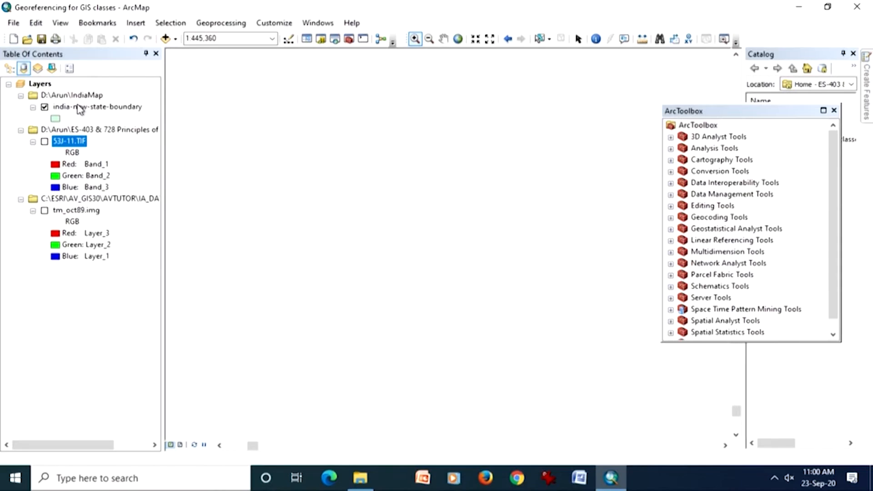
{"action": "left_click", "coordinate": [81, 107]}
{"action": "right_click", "coordinate": [82, 106]}
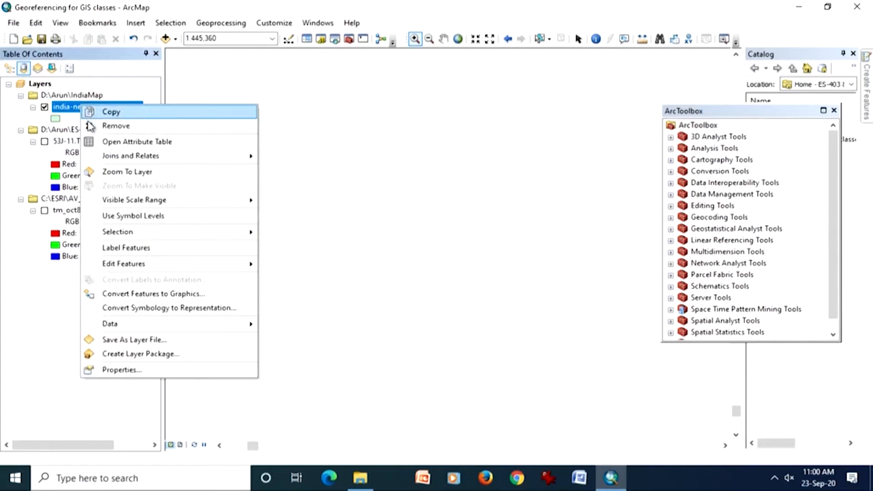
{"action": "left_click", "coordinate": [105, 173]}
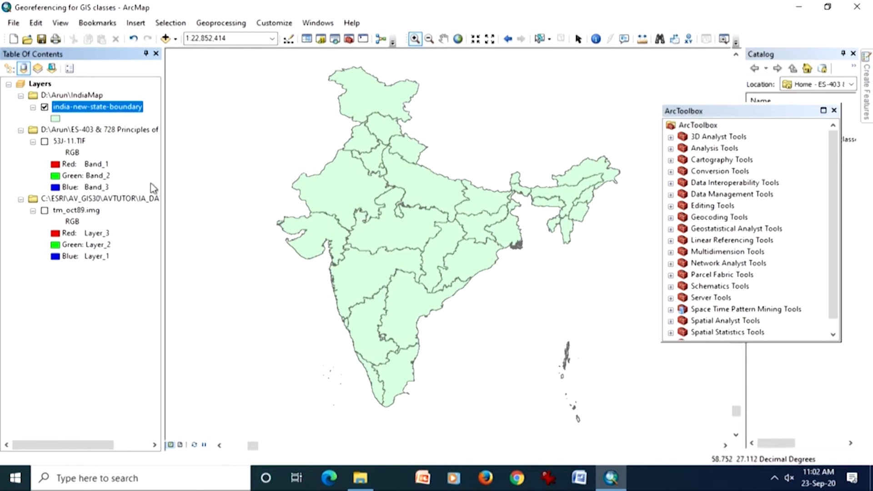
Make the 53J-11.TIF layer visible again and zoom to its extent
{"action": "left_click", "coordinate": [43, 143]}
{"action": "left_click", "coordinate": [44, 143]}
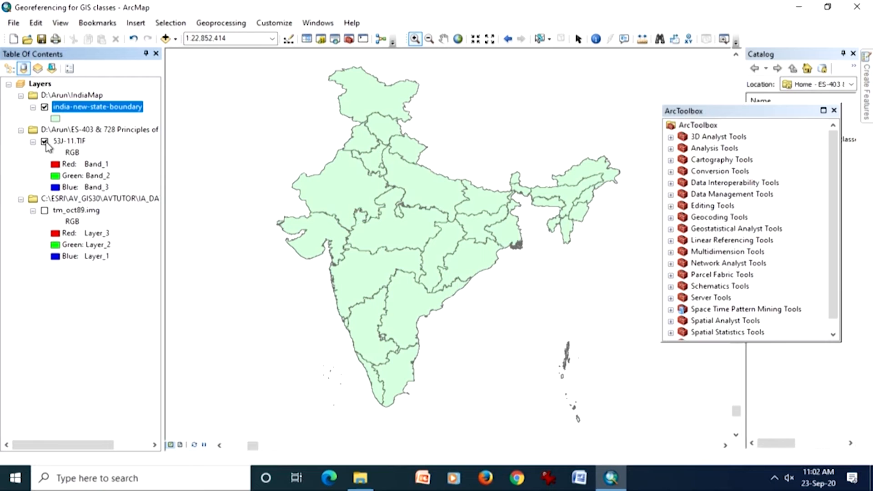
{"action": "left_click", "coordinate": [68, 142]}
{"action": "right_click", "coordinate": [69, 143]}
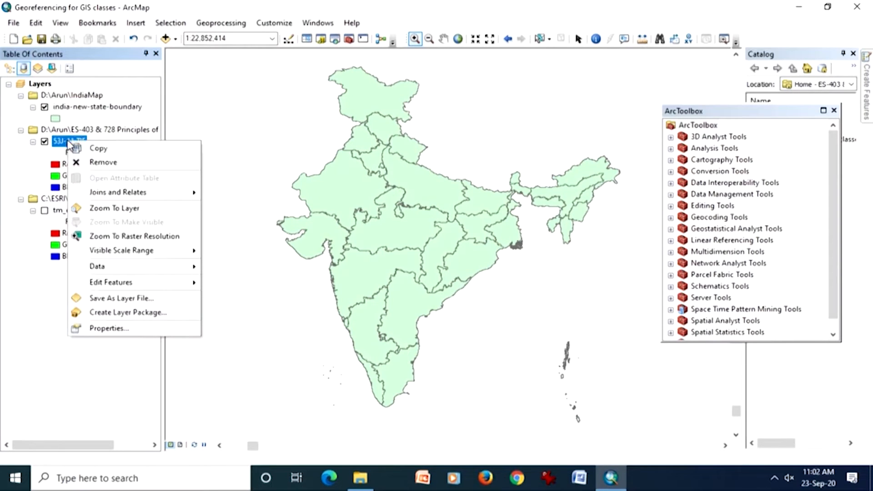
{"action": "left_click", "coordinate": [88, 210]}
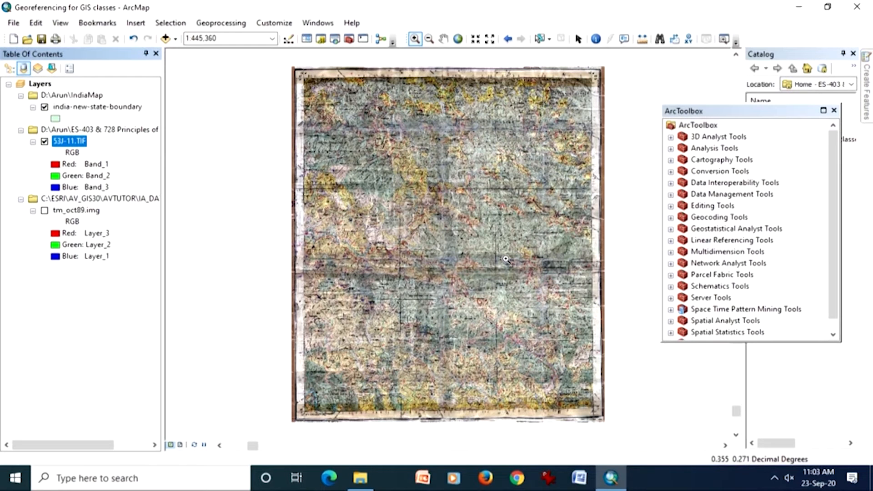
{"action": "left_click", "coordinate": [118, 109]}
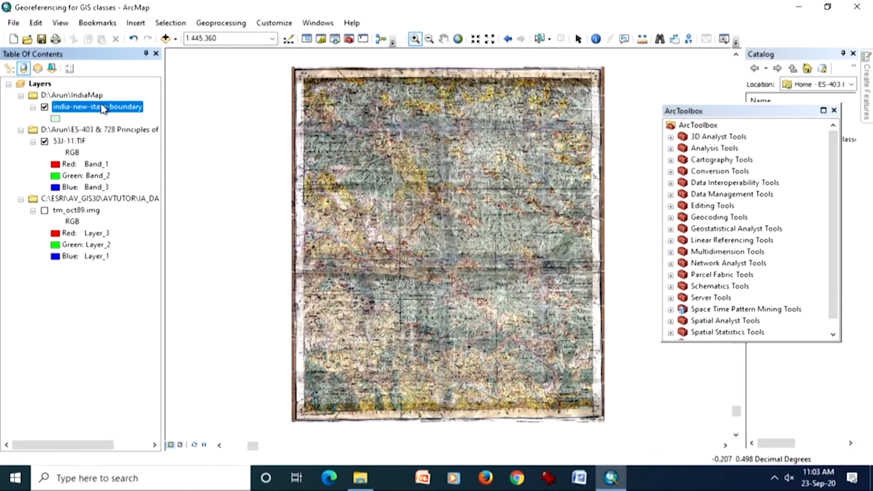
{"action": "right_click", "coordinate": [101, 108]}
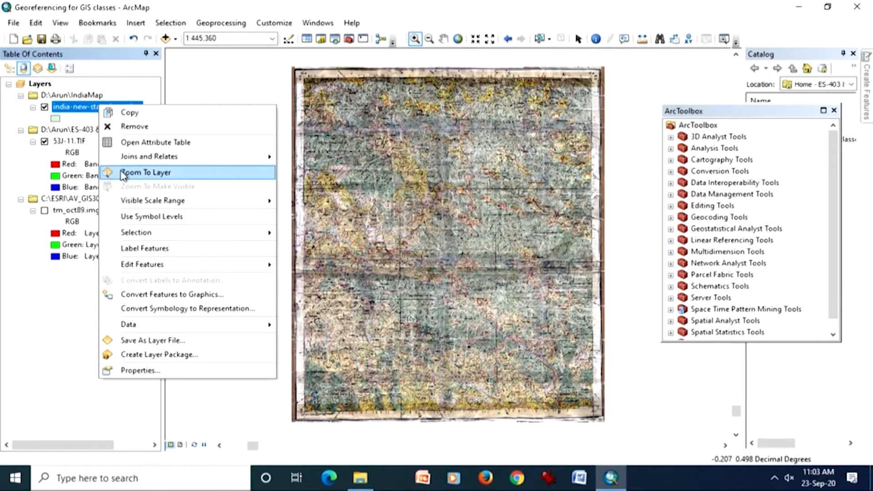
{"action": "left_click", "coordinate": [83, 109]}
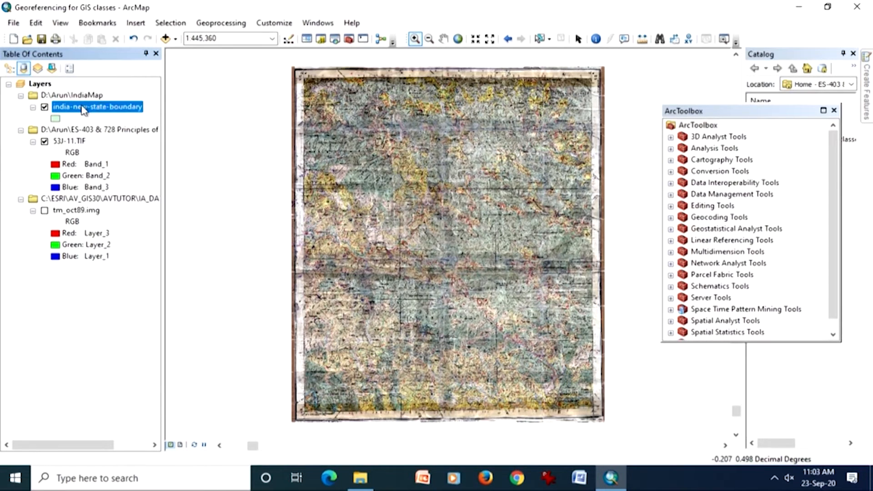
{"action": "left_click", "coordinate": [77, 142]}
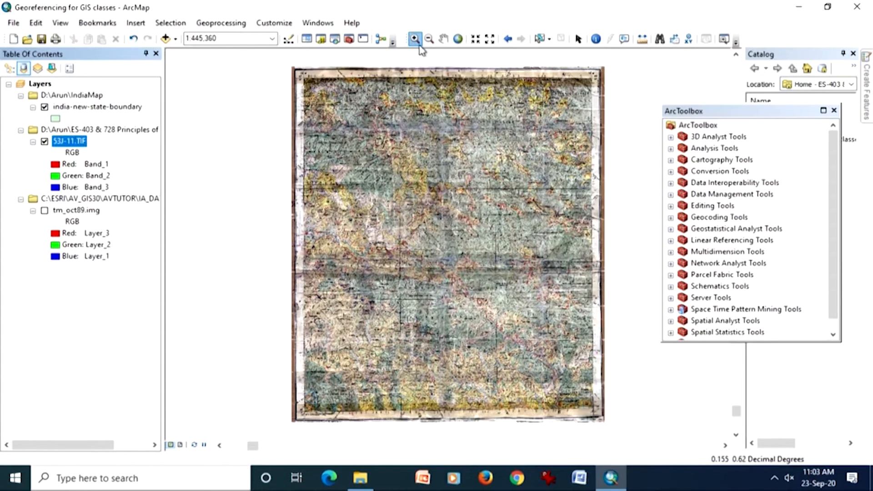
Close the ArcToolbox and Catalog windows and display the Georeferencing tools
{"action": "left_click", "coordinate": [833, 110]}
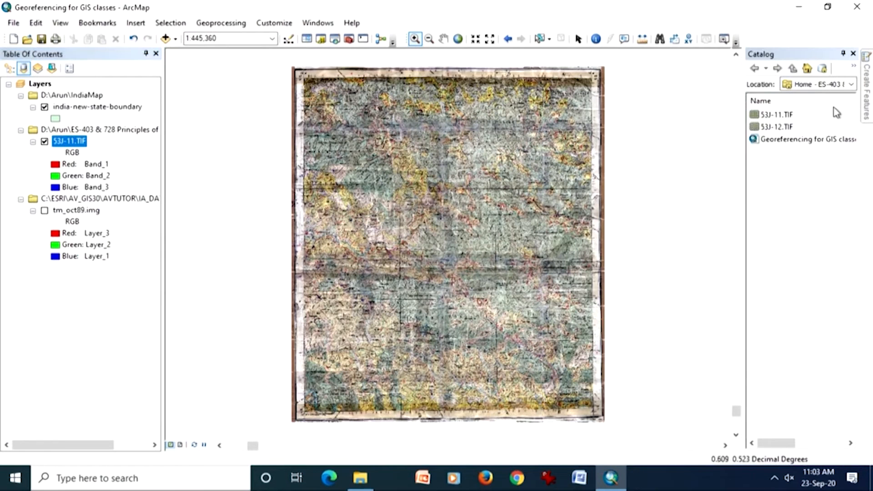
{"action": "left_click", "coordinate": [853, 54]}
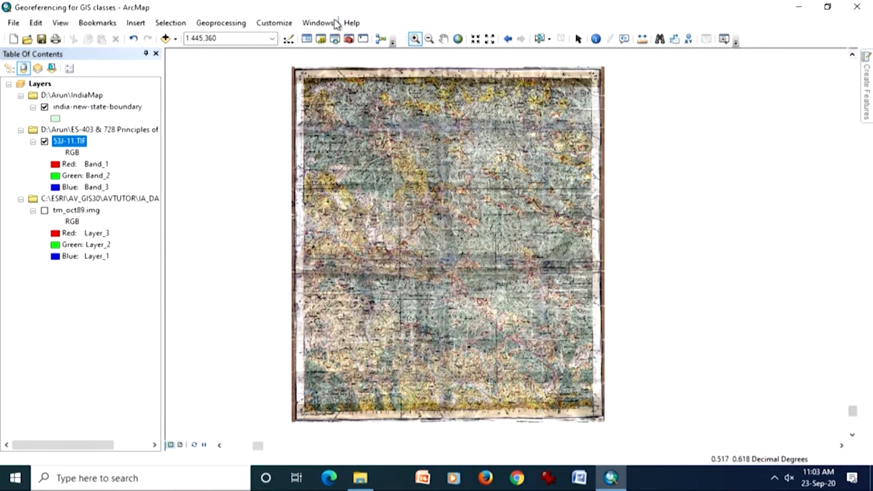
{"action": "right_click", "coordinate": [426, 19]}
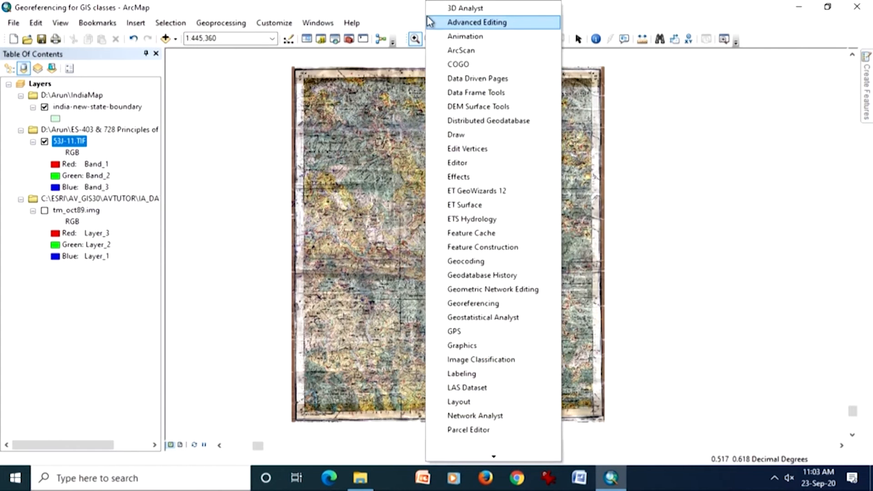
{"action": "left_click", "coordinate": [471, 305]}
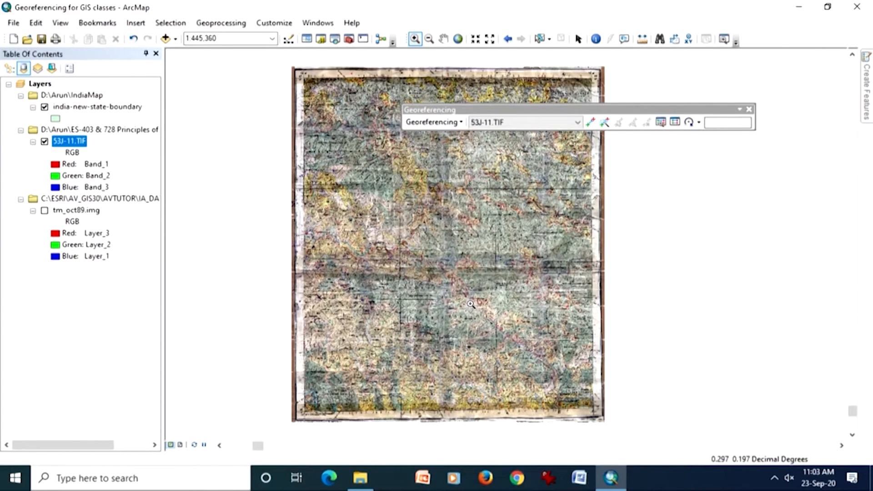
Remove the tm_oct89.img layer from the map and check which layers can be chosen for georeferencing
{"action": "left_click", "coordinate": [94, 212]}
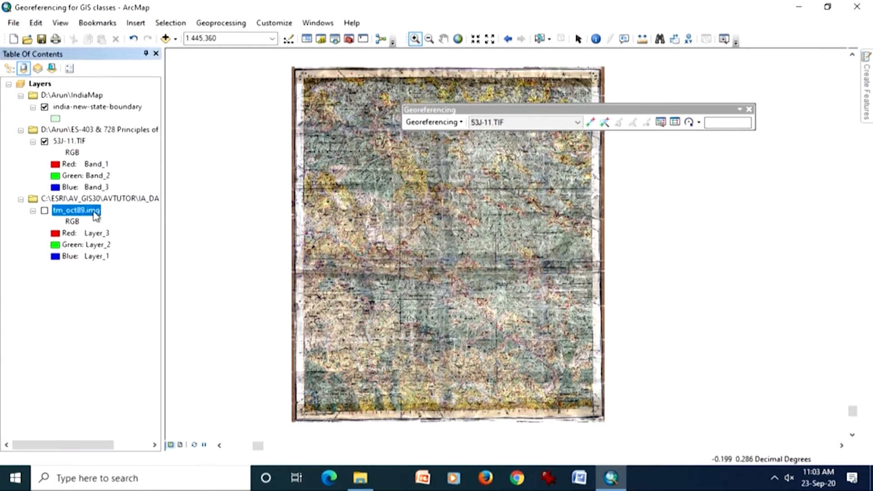
{"action": "right_click", "coordinate": [95, 215]}
{"action": "left_click", "coordinate": [116, 232]}
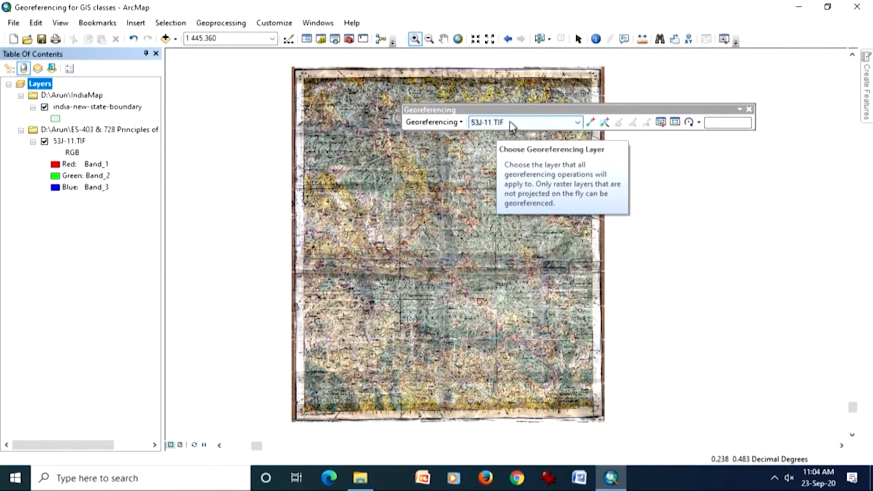
{"action": "left_click", "coordinate": [576, 124]}
{"action": "left_click", "coordinate": [576, 125]}
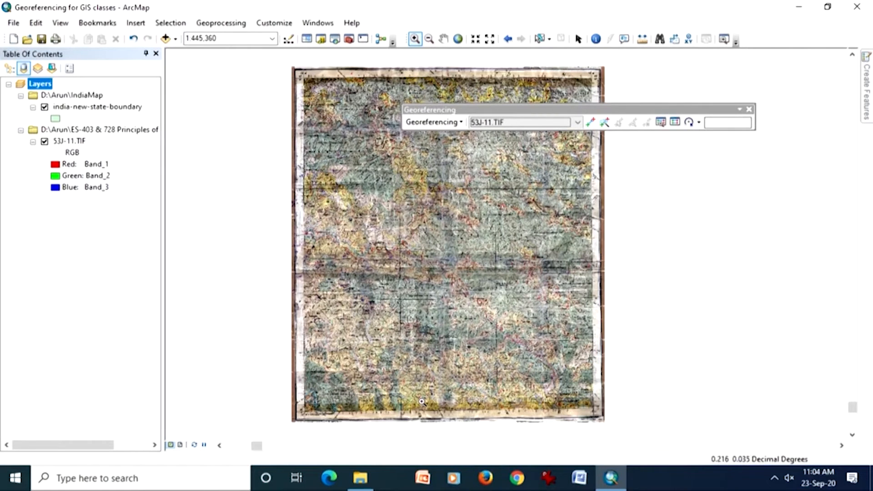
Add a control point on 53J-11.TIF at the northwest grid corner, where the 78°30' and 30°30' lines intersect
{"action": "left_click_drag", "start_coordinate": [288, 61], "coordinate": [320, 97]}
{"action": "left_click_drag", "start_coordinate": [414, 139], "coordinate": [569, 284]}
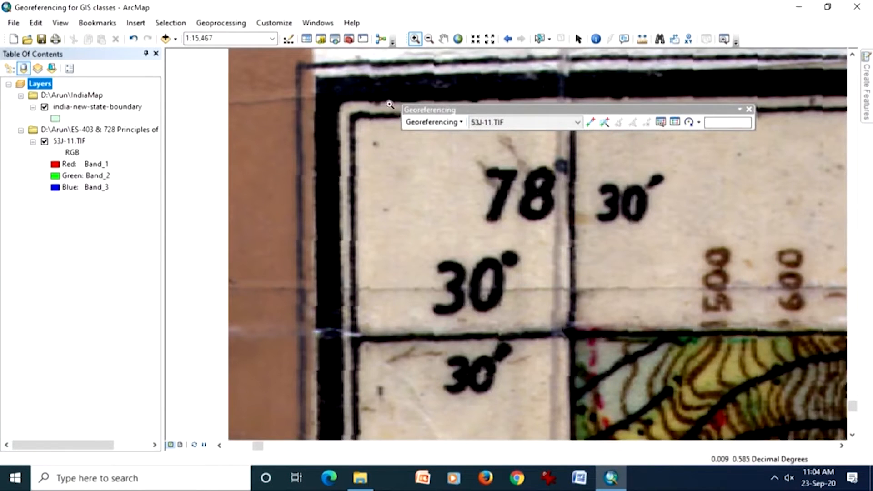
{"action": "left_click", "coordinate": [443, 39]}
{"action": "left_click_drag", "start_coordinate": [372, 79], "coordinate": [232, 59]}
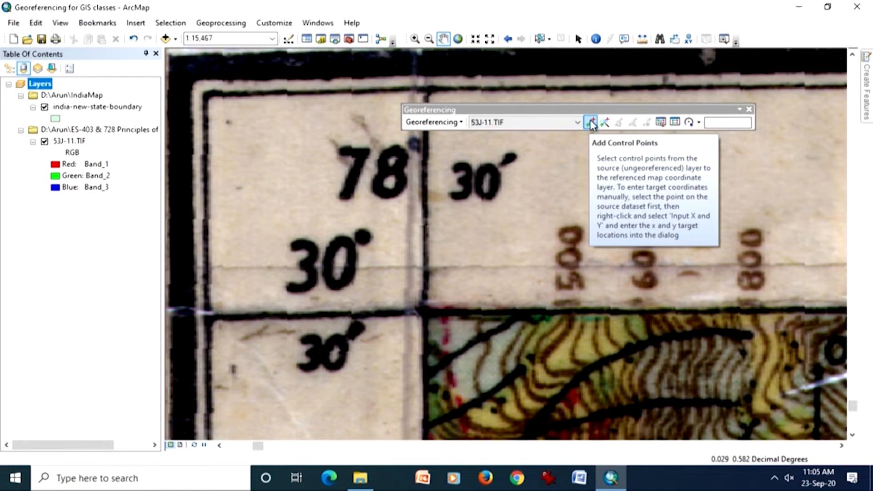
{"action": "left_click", "coordinate": [590, 123]}
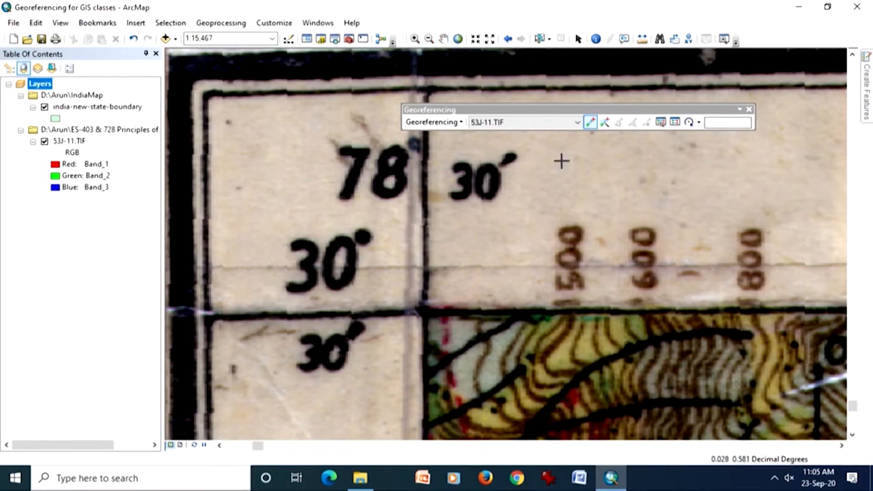
{"action": "left_click", "coordinate": [426, 308]}
{"action": "right_click", "coordinate": [425, 312]}
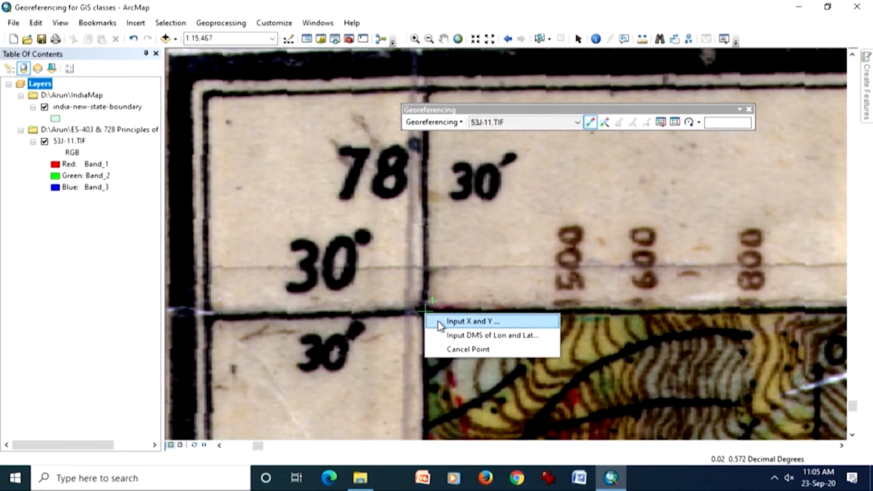
Enter the map coordinates X 78.50 and Y 30.50 for the northwest corner's control point
{"action": "left_click", "coordinate": [440, 324]}
{"action": "left_click_drag", "start_coordinate": [442, 198], "coordinate": [588, 252]}
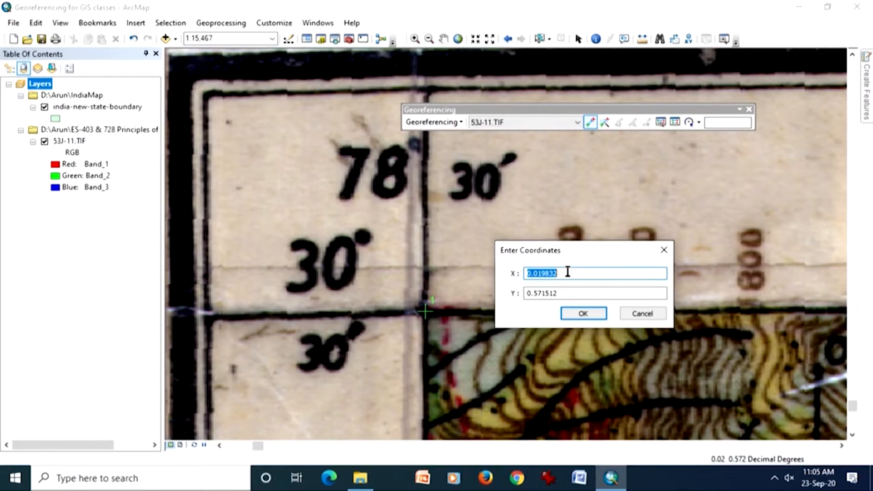
{"action": "left_click_drag", "start_coordinate": [568, 272], "coordinate": [520, 275]}
{"action": "type", "text": "78.50"}
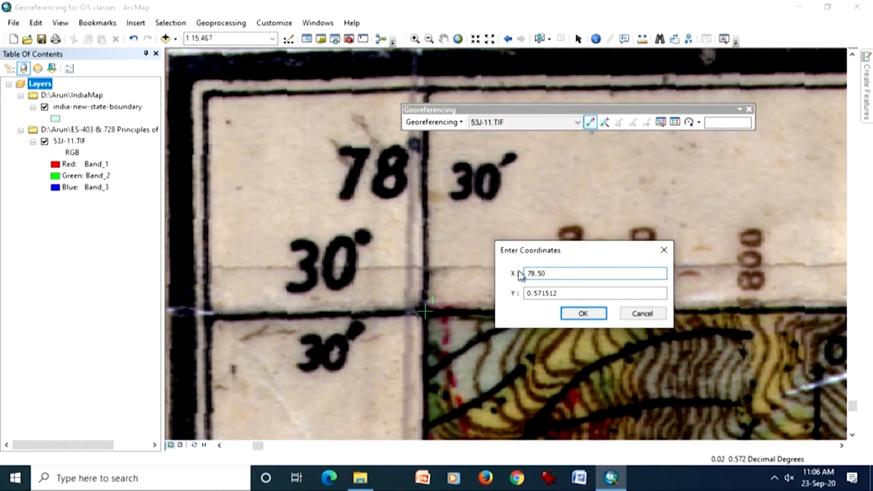
{"action": "left_click_drag", "start_coordinate": [561, 295], "coordinate": [524, 302]}
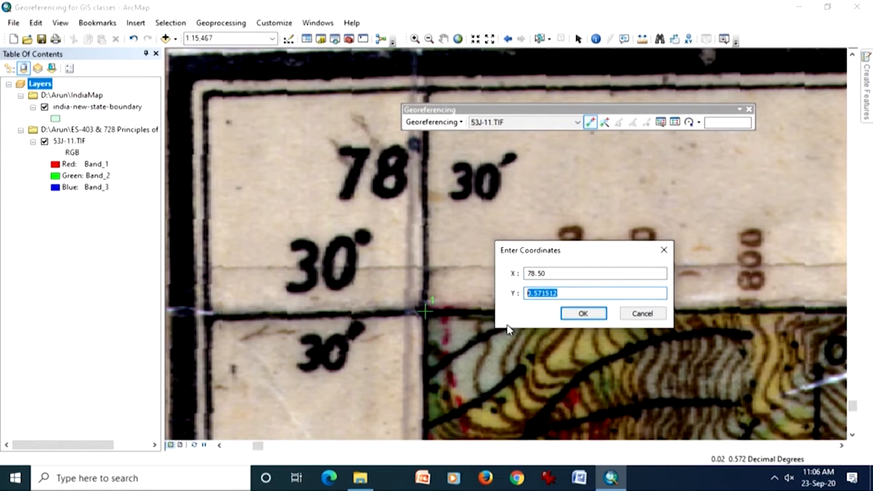
{"action": "type", "text": "30.50"}
{"action": "left_click", "coordinate": [590, 312]}
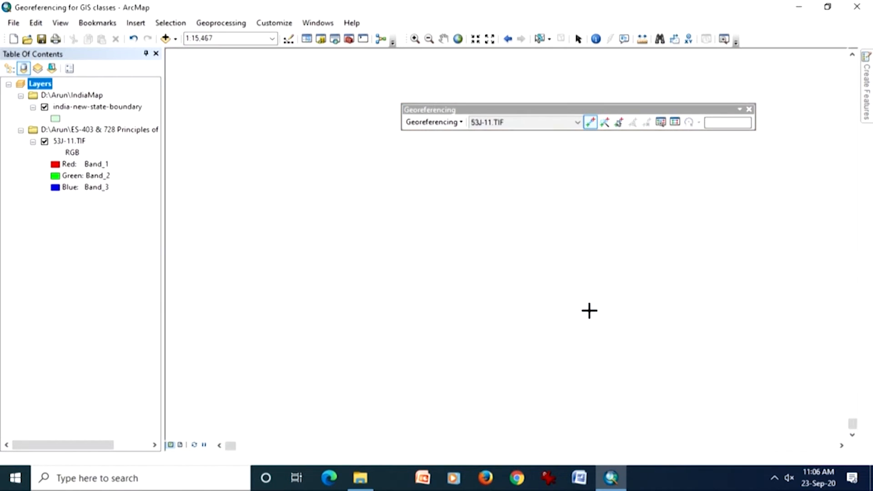
Zoom to the extent of the 53J-11.TIF layer and hide the india-new-state-boundary layer
{"action": "right_click", "coordinate": [78, 143]}
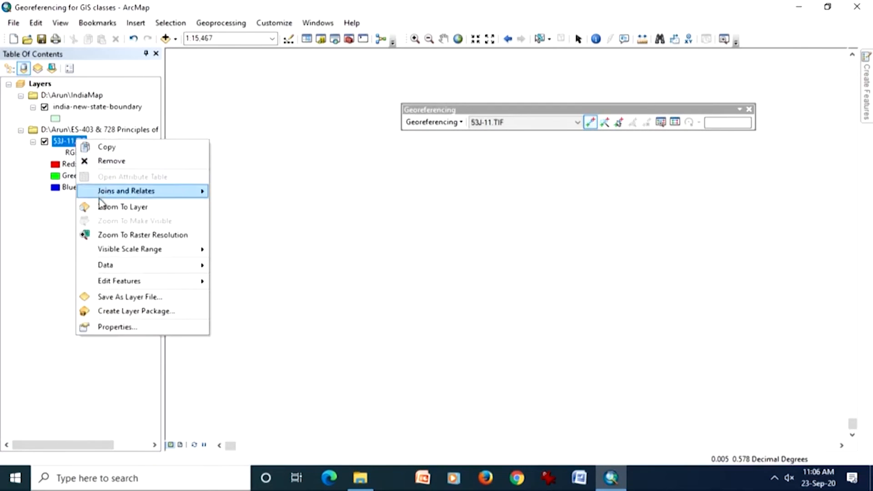
{"action": "left_click", "coordinate": [102, 211]}
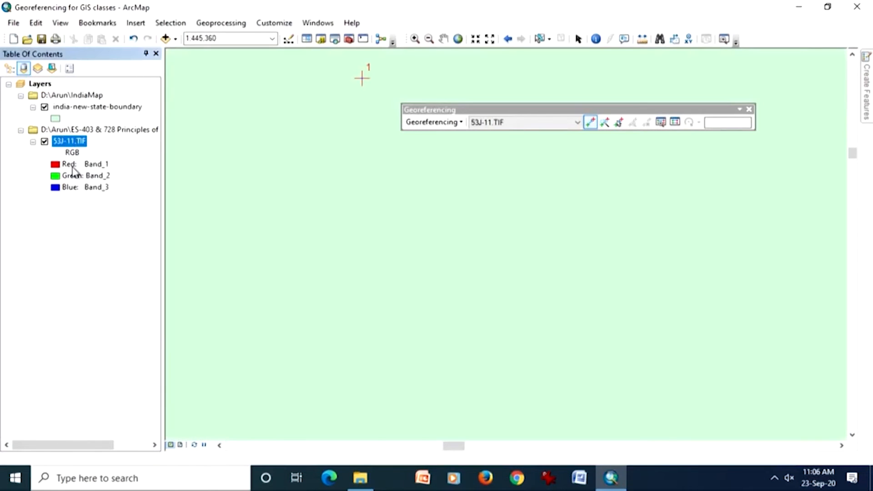
{"action": "right_click", "coordinate": [72, 143]}
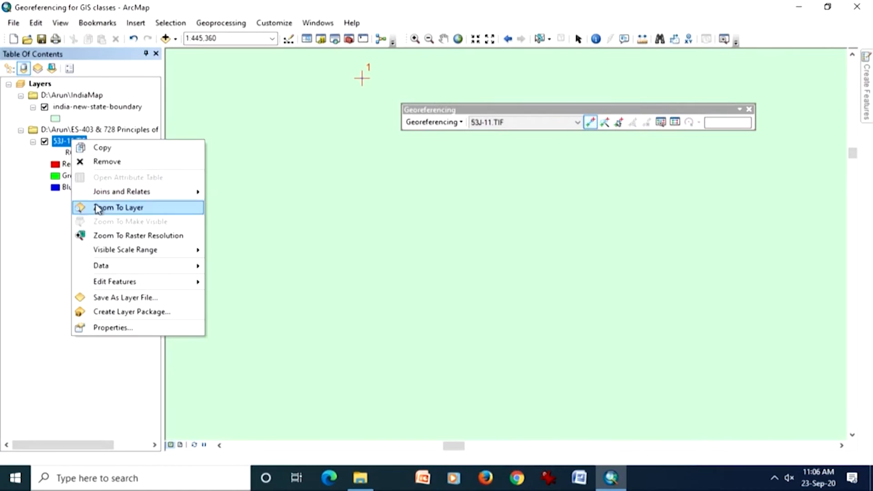
{"action": "left_click", "coordinate": [45, 107]}
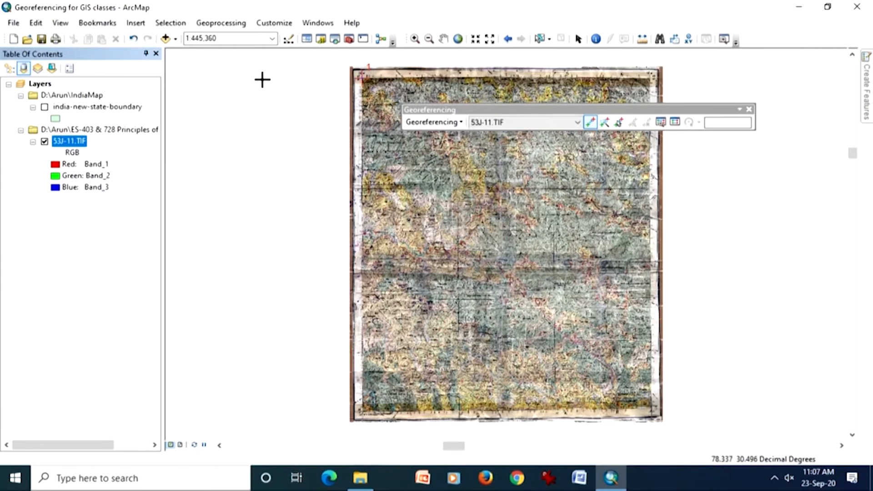
Add a second control point at the toposheet's southeast grid corner, labelled 78°45' and 30°15'
{"action": "left_click", "coordinate": [415, 40]}
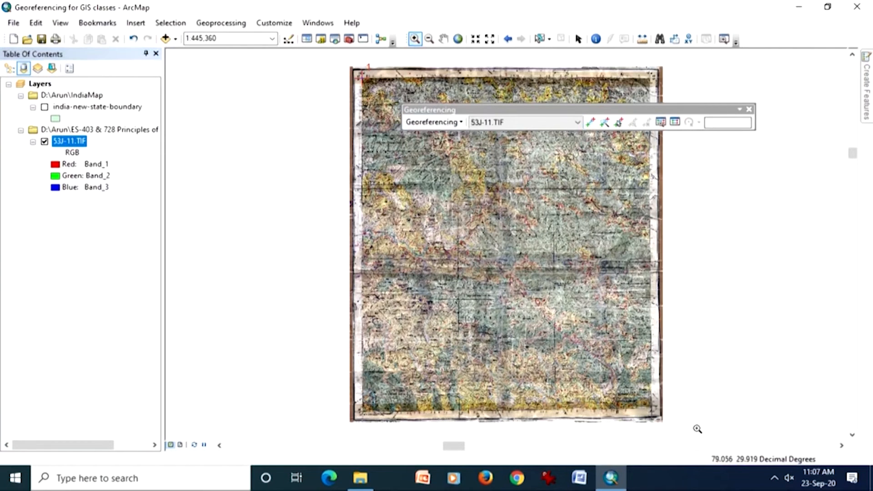
{"action": "left_click_drag", "start_coordinate": [643, 396], "coordinate": [664, 419]}
{"action": "left_click_drag", "start_coordinate": [436, 173], "coordinate": [566, 340]}
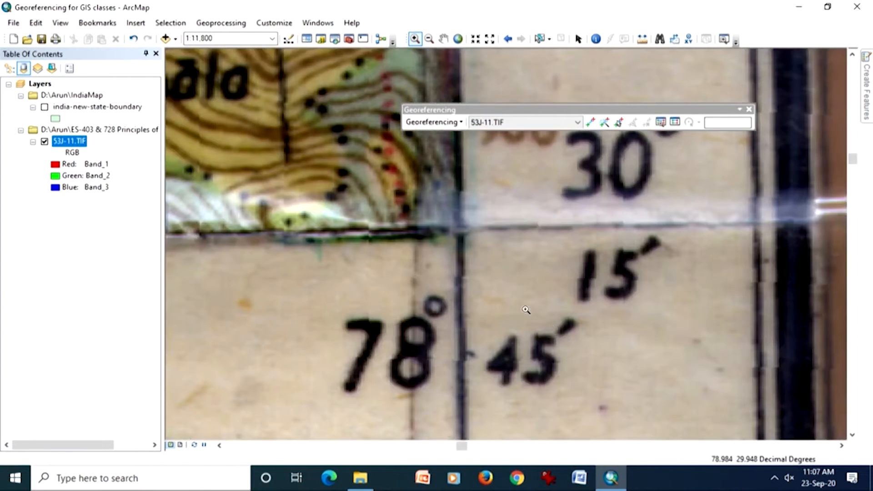
{"action": "left_click", "coordinate": [590, 122]}
{"action": "left_click", "coordinate": [459, 229]}
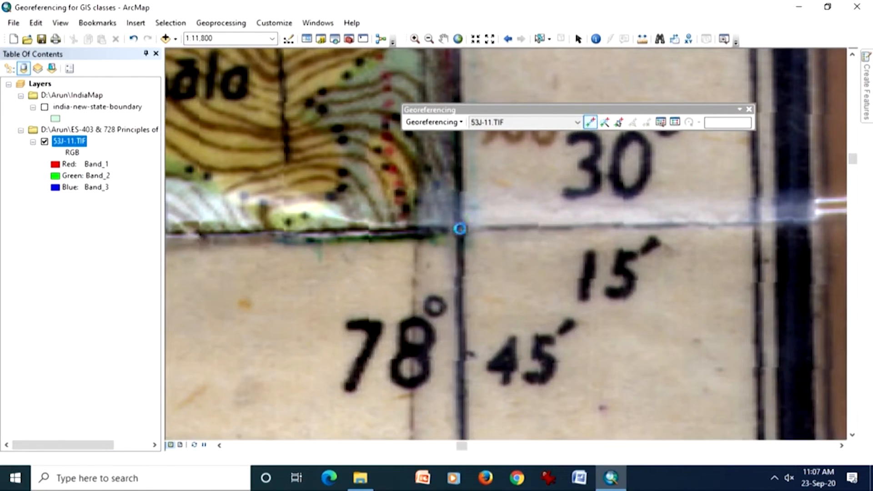
{"action": "right_click", "coordinate": [460, 229]}
Enter the map coordinates X 78.75 and Y 30 for the southeast corner's control point
{"action": "left_click", "coordinate": [481, 241]}
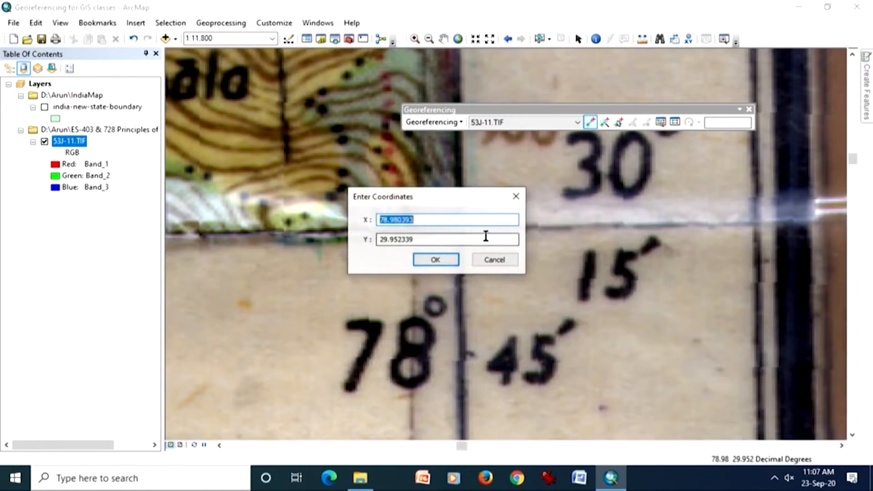
{"action": "left_click_drag", "start_coordinate": [479, 204], "coordinate": [690, 250]}
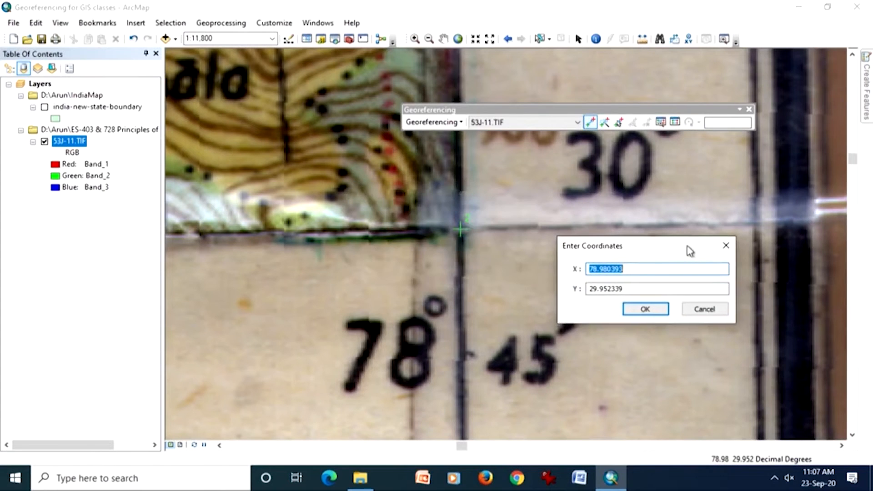
{"action": "left_click", "coordinate": [633, 265]}
{"action": "key", "text": "BackSpace"}
{"action": "key", "text": "BackSpace"}
{"action": "key", "text": "BackSpace"}
{"action": "type", "text": "75"}
{"action": "left_click_drag", "start_coordinate": [590, 288], "coordinate": [633, 285]}
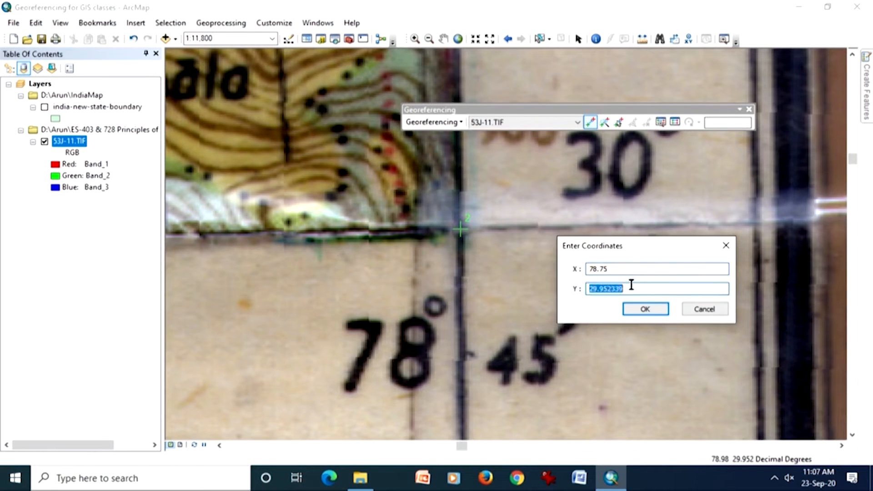
{"action": "type", "text": "30."}
{"action": "left_click", "coordinate": [649, 310]}
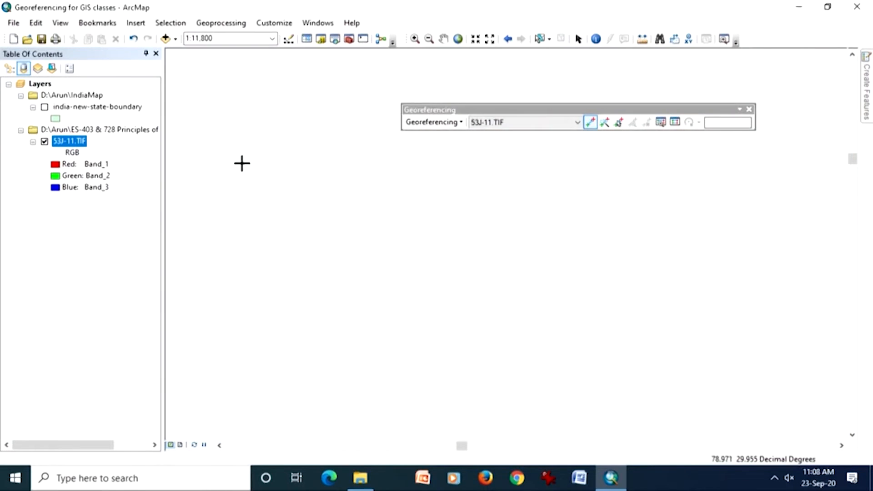
Zoom to the 53J-11.TIF layer and examine the placement and coordinate labels of the southeast control point
{"action": "right_click", "coordinate": [61, 144]}
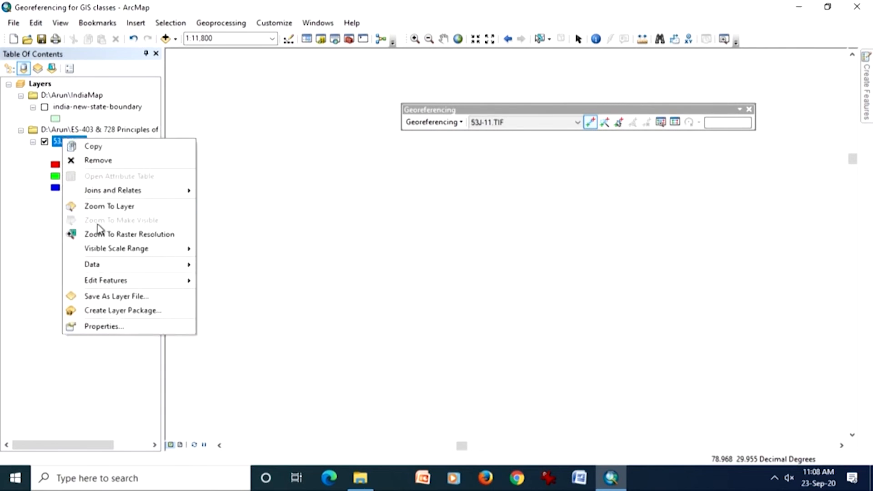
{"action": "left_click", "coordinate": [106, 208]}
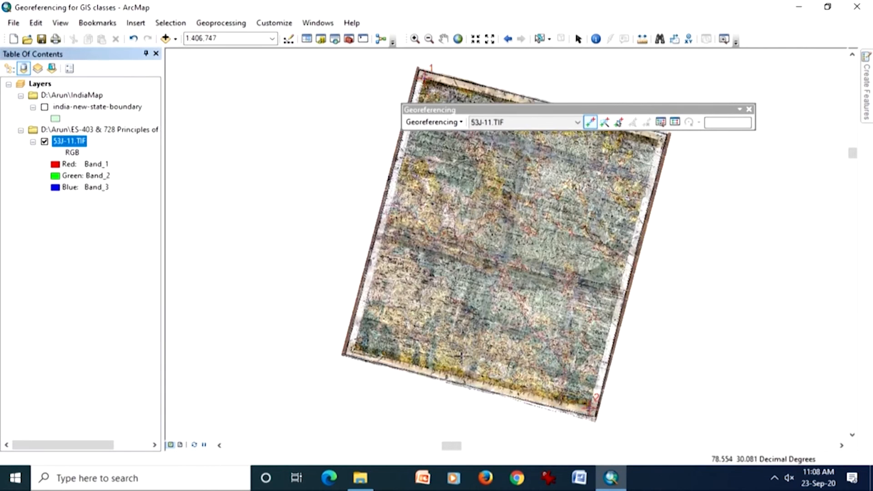
{"action": "left_click", "coordinate": [414, 39]}
{"action": "left_click_drag", "start_coordinate": [574, 390], "coordinate": [615, 429]}
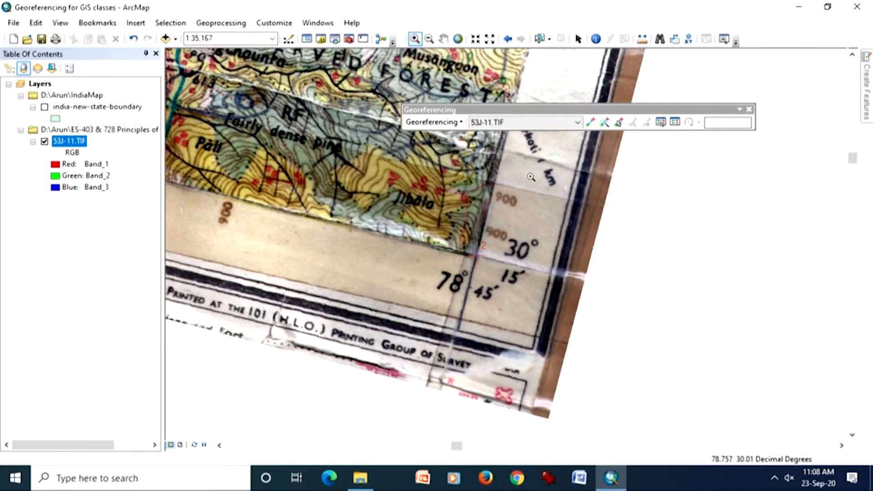
{"action": "left_click", "coordinate": [590, 122]}
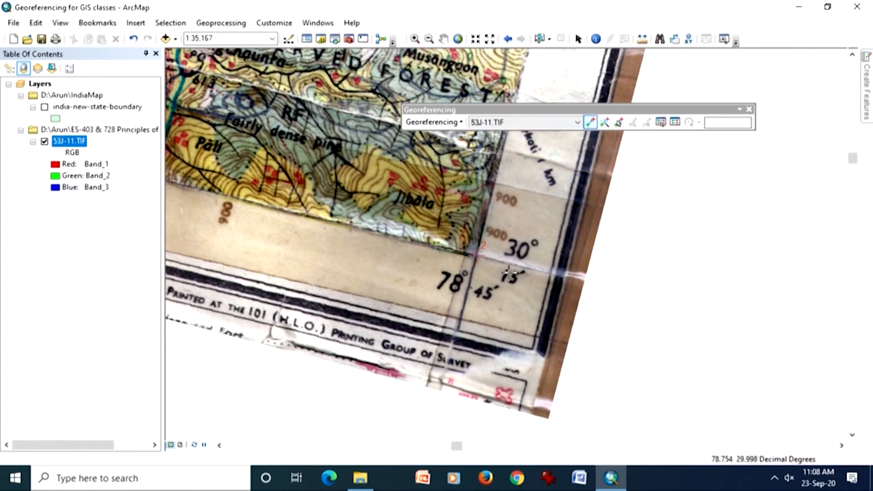
{"action": "left_click", "coordinate": [664, 128]}
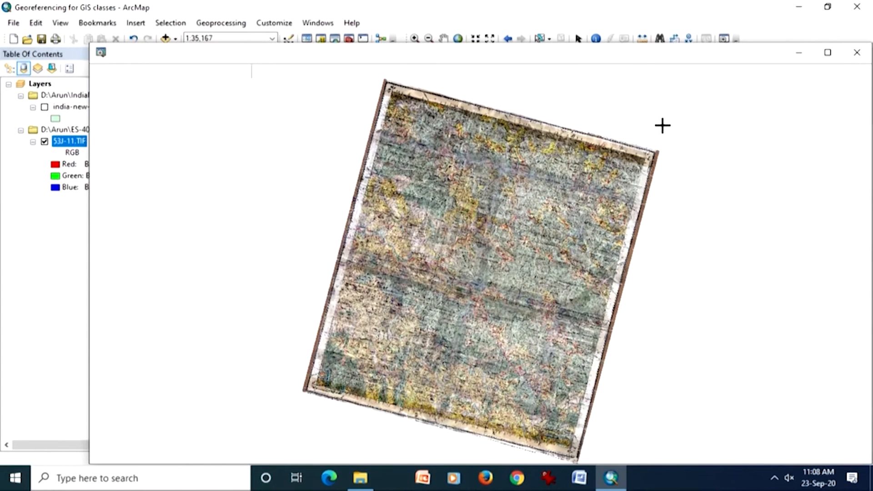
{"action": "left_click", "coordinate": [857, 52]}
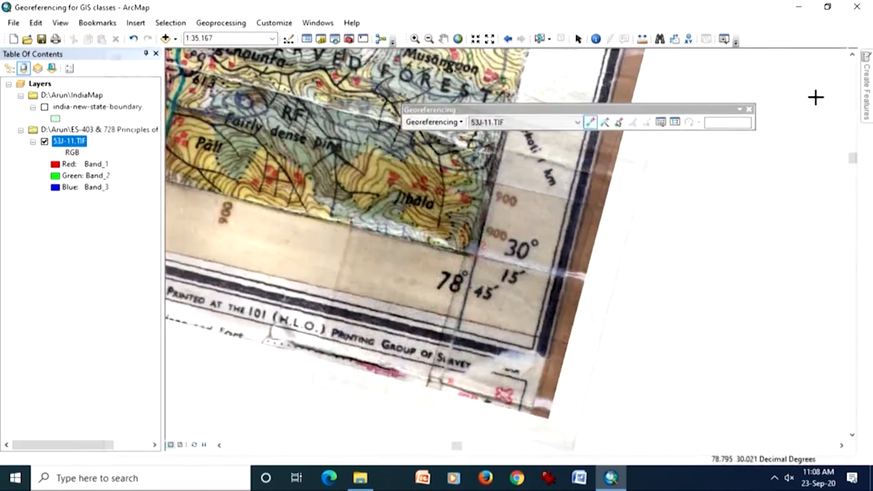
Delete link 2, the southeast corner's control point, from the link table and close the table
{"action": "left_click", "coordinate": [676, 122]}
{"action": "left_click_drag", "start_coordinate": [282, 131], "coordinate": [623, 217]}
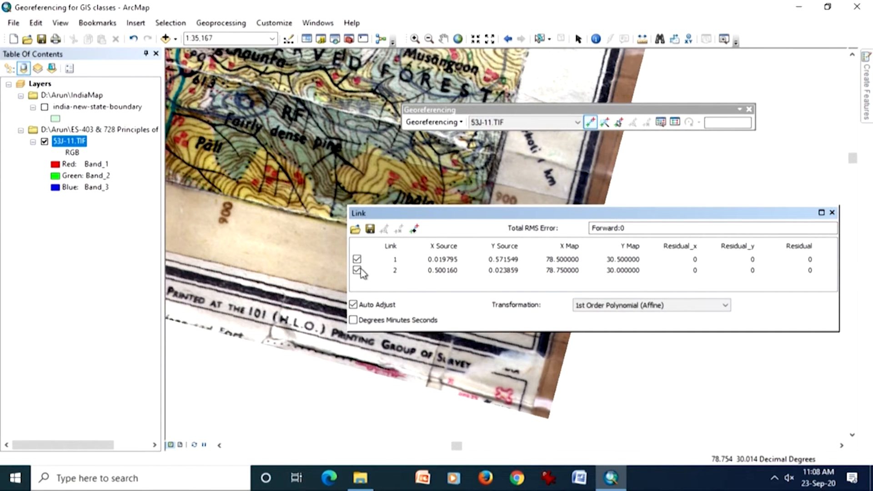
{"action": "left_click", "coordinate": [388, 272]}
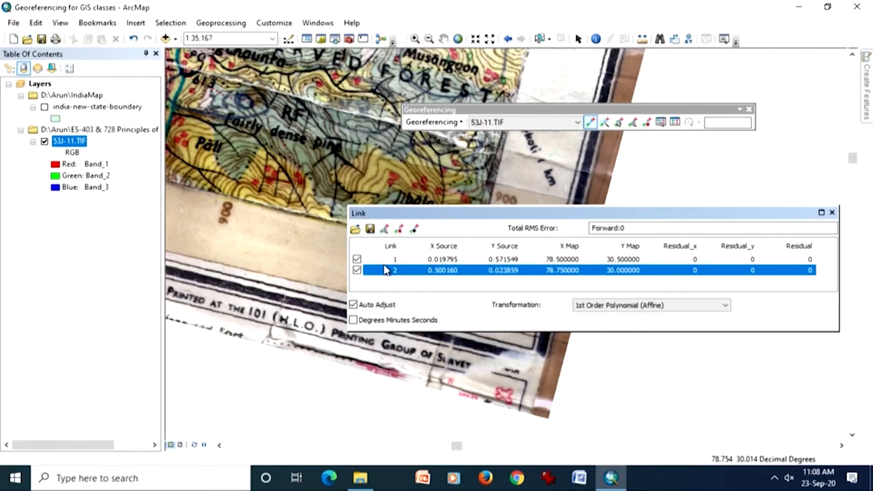
{"action": "left_click", "coordinate": [398, 231]}
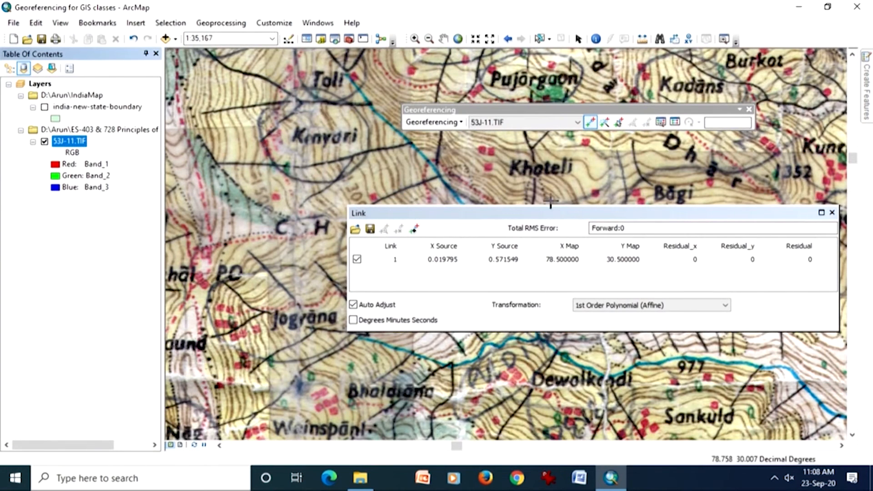
{"action": "left_click", "coordinate": [831, 212]}
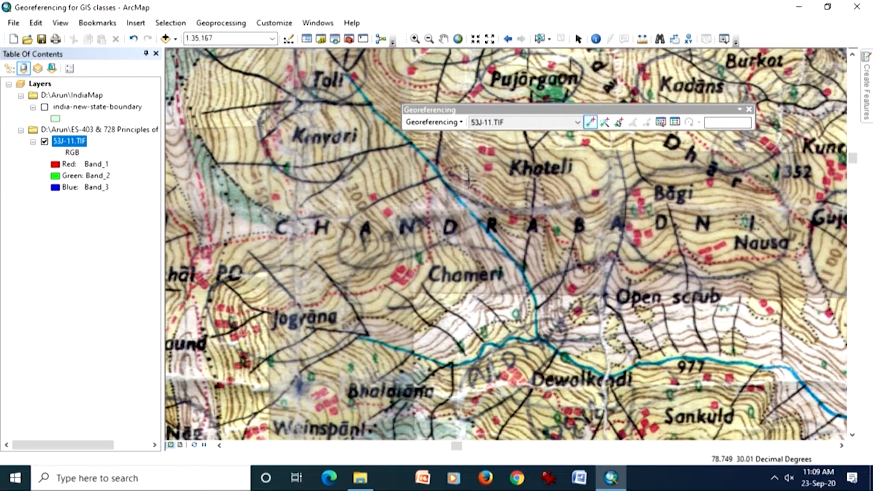
Add a control point at the 53J-11.TIF toposheet's southeast grid corner, where the 78°45' and 30°15' lines cross
{"action": "right_click", "coordinate": [80, 149]}
{"action": "left_click", "coordinate": [113, 215]}
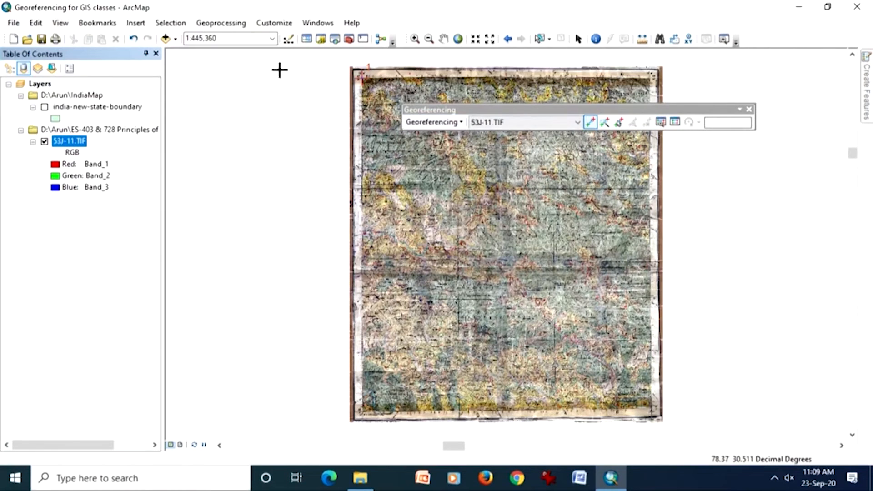
{"action": "left_click", "coordinate": [414, 38]}
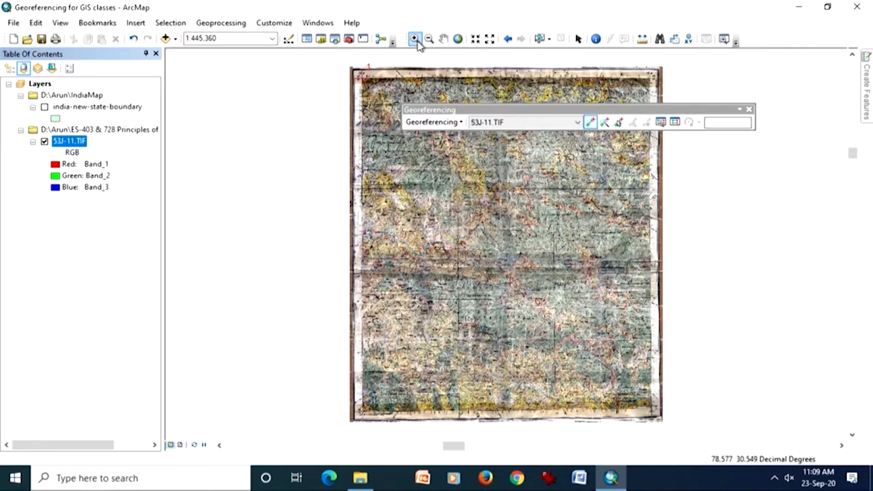
{"action": "left_click_drag", "start_coordinate": [635, 391], "coordinate": [669, 428]}
{"action": "left_click_drag", "start_coordinate": [426, 169], "coordinate": [623, 340]}
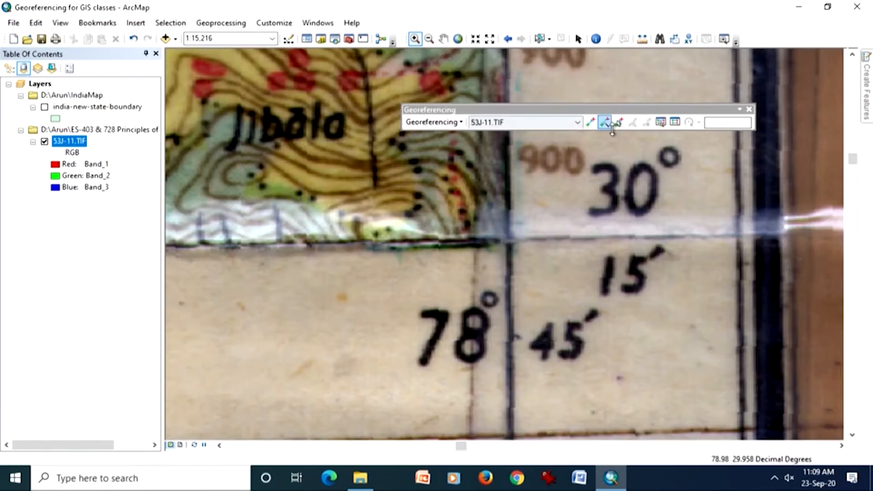
{"action": "left_click", "coordinate": [590, 122]}
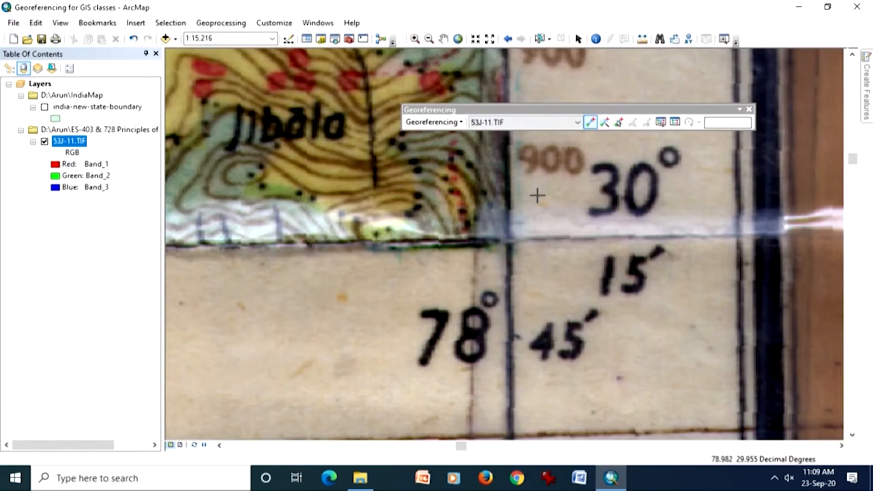
{"action": "left_click", "coordinate": [510, 239]}
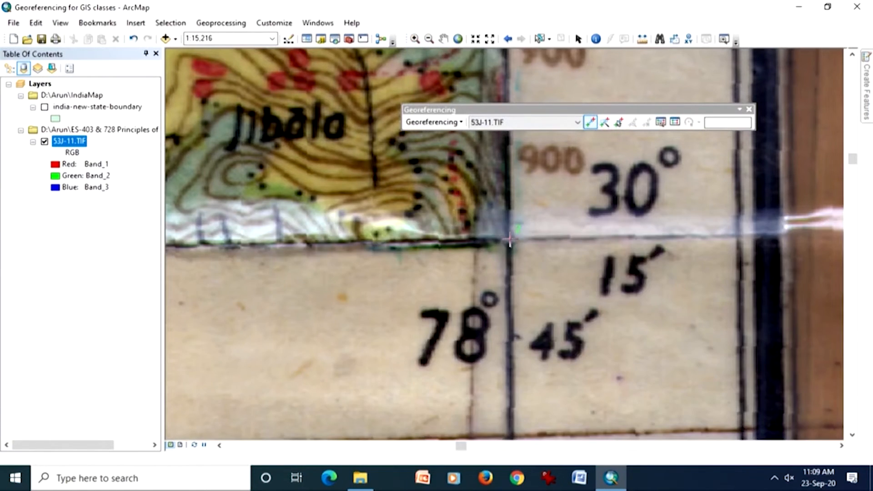
Enter the map coordinates X 78.75 and Y 30.25 for the southeast corner's control point
{"action": "right_click", "coordinate": [509, 239]}
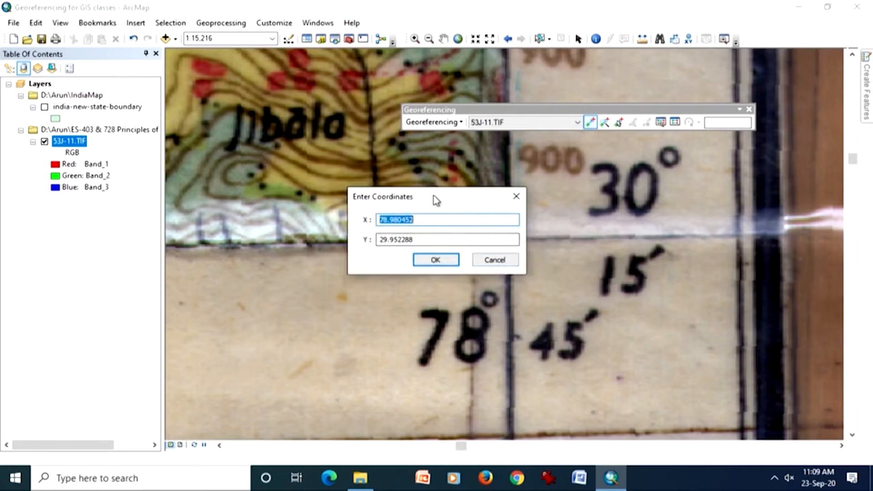
{"action": "left_click_drag", "start_coordinate": [434, 198], "coordinate": [337, 270]}
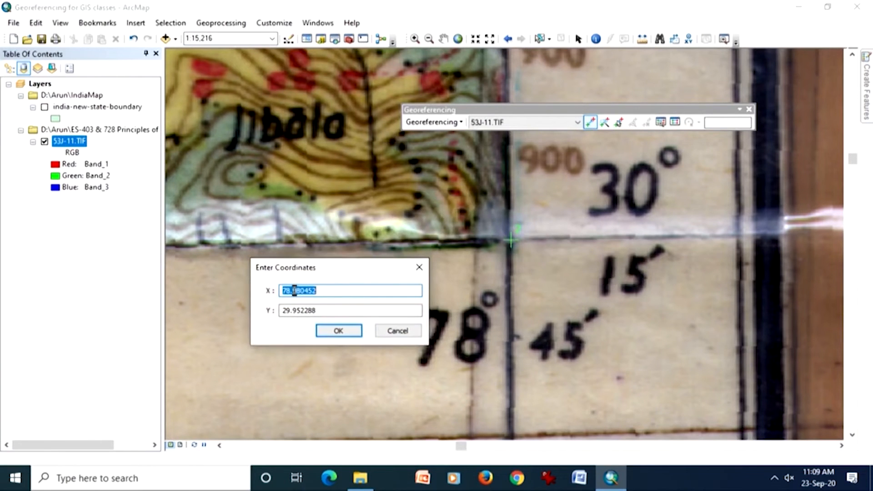
{"action": "left_click_drag", "start_coordinate": [293, 290], "coordinate": [333, 287]}
{"action": "type", "text": "75"}
{"action": "left_click", "coordinate": [318, 310]}
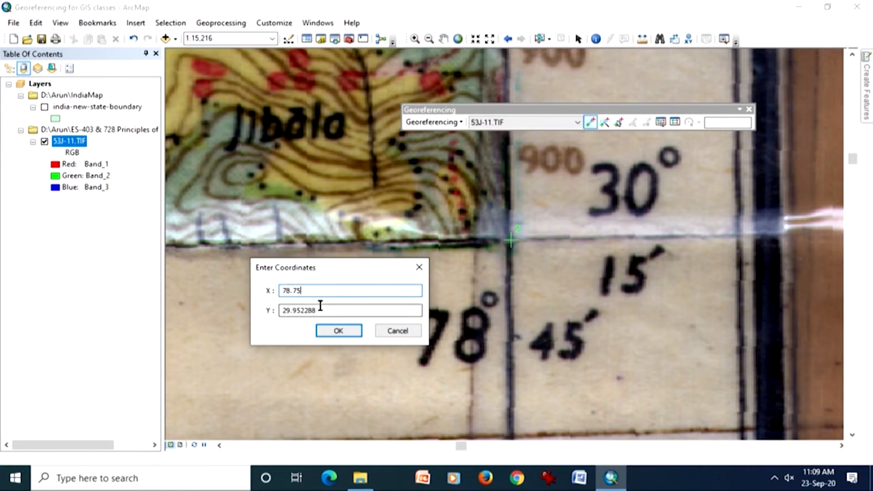
{"action": "left_click_drag", "start_coordinate": [317, 309], "coordinate": [281, 309]}
{"action": "type", "text": "30."}
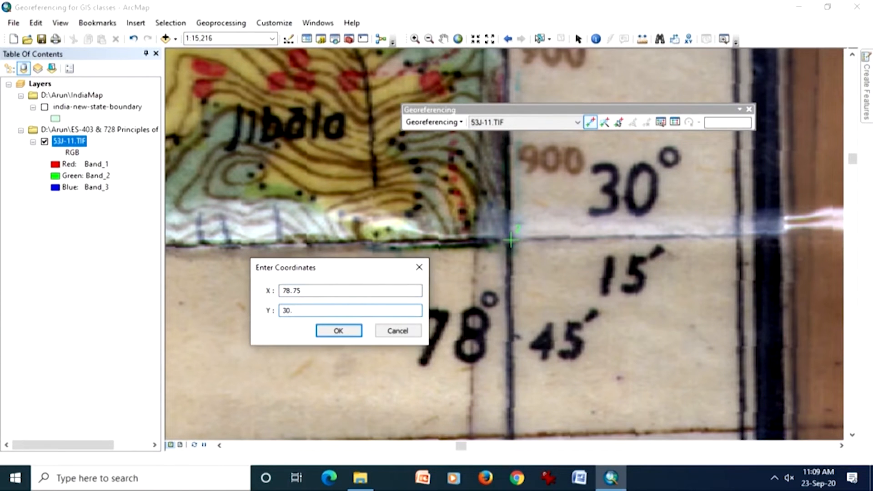
{"action": "type", "text": "25"}
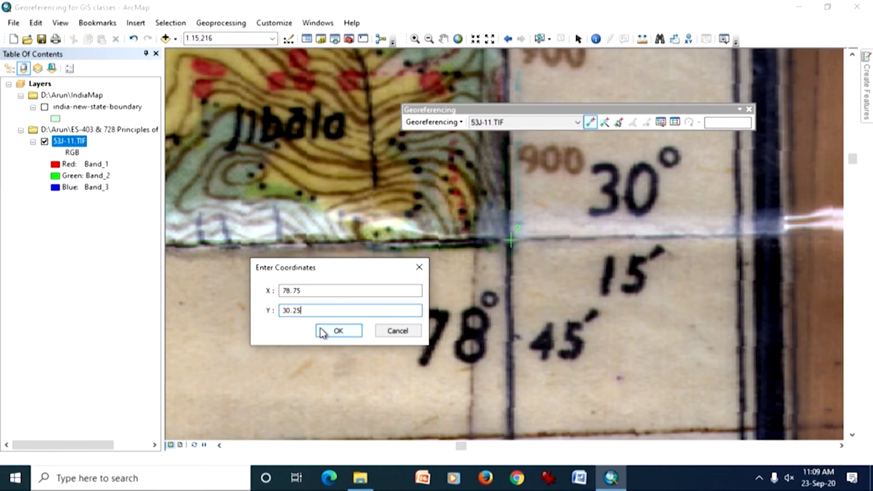
{"action": "left_click", "coordinate": [339, 331]}
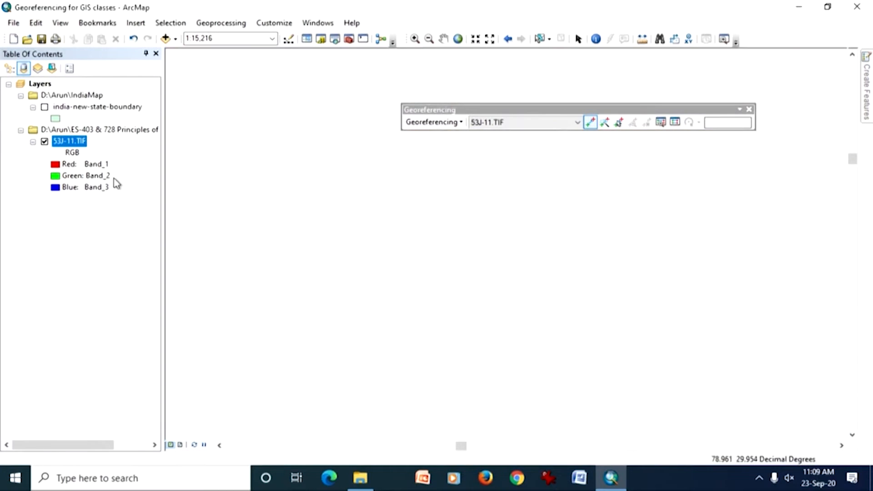
Add a third control point at the toposheet's northeast grid corner, labelled 78°45' and 30°30'
{"action": "right_click", "coordinate": [68, 142]}
{"action": "left_click", "coordinate": [87, 203]}
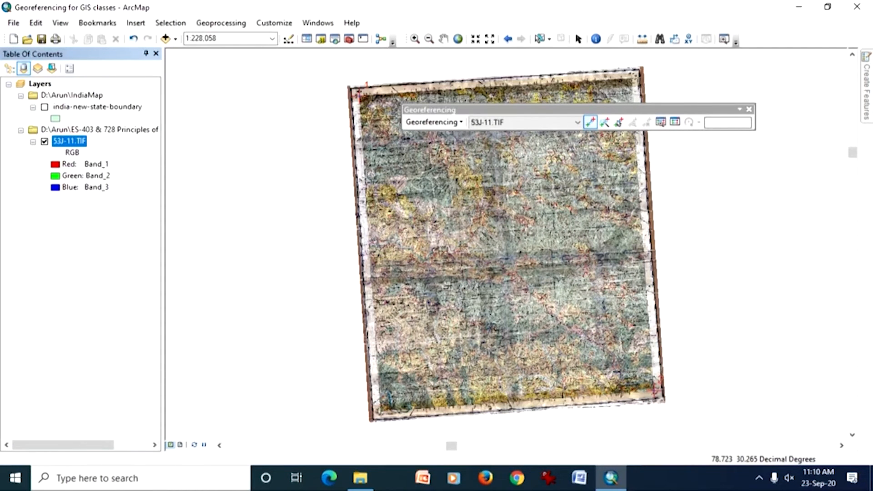
{"action": "left_click", "coordinate": [414, 40]}
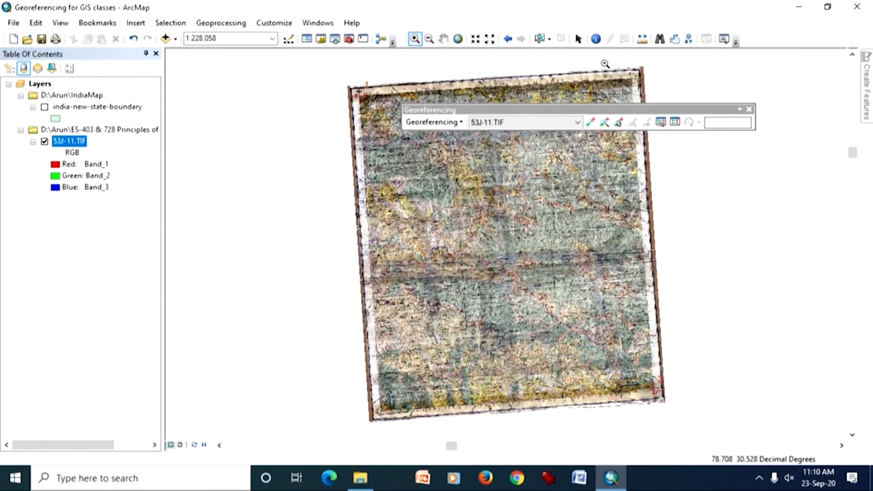
{"action": "left_click_drag", "start_coordinate": [610, 57], "coordinate": [663, 109]}
{"action": "left_click_drag", "start_coordinate": [431, 151], "coordinate": [591, 254]}
{"action": "left_click", "coordinate": [591, 121]}
{"action": "left_click", "coordinate": [398, 309]}
Enter the map coordinates X 78.75 and Y 30.50 for the northeast corner's control point
{"action": "right_click", "coordinate": [399, 311]}
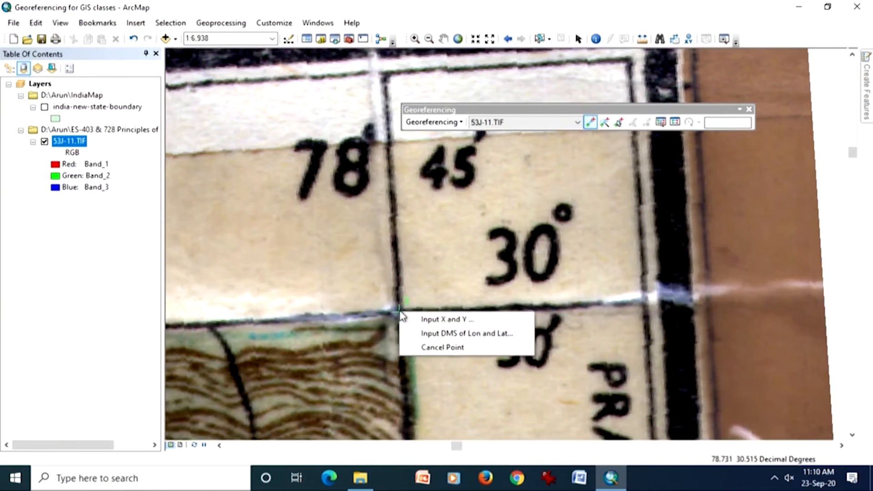
{"action": "left_click", "coordinate": [415, 321]}
{"action": "left_click_drag", "start_coordinate": [432, 199], "coordinate": [636, 229]}
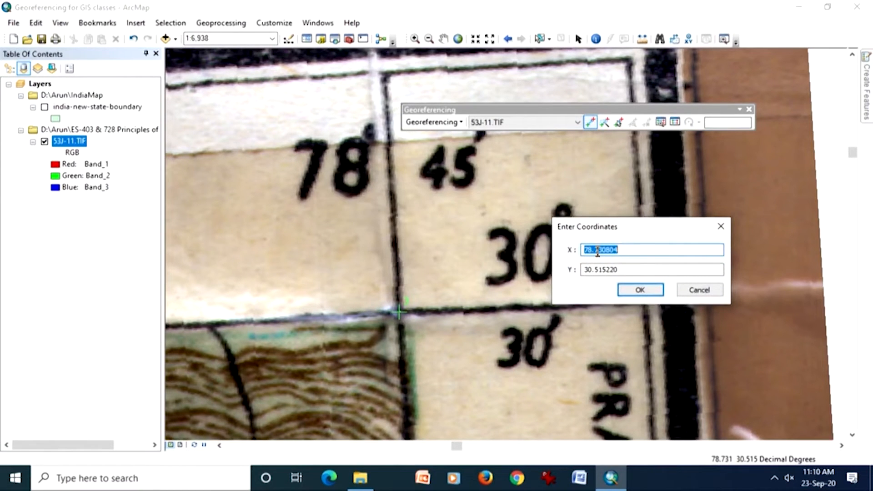
{"action": "left_click_drag", "start_coordinate": [597, 251], "coordinate": [643, 249]}
{"action": "type", "text": "5"}
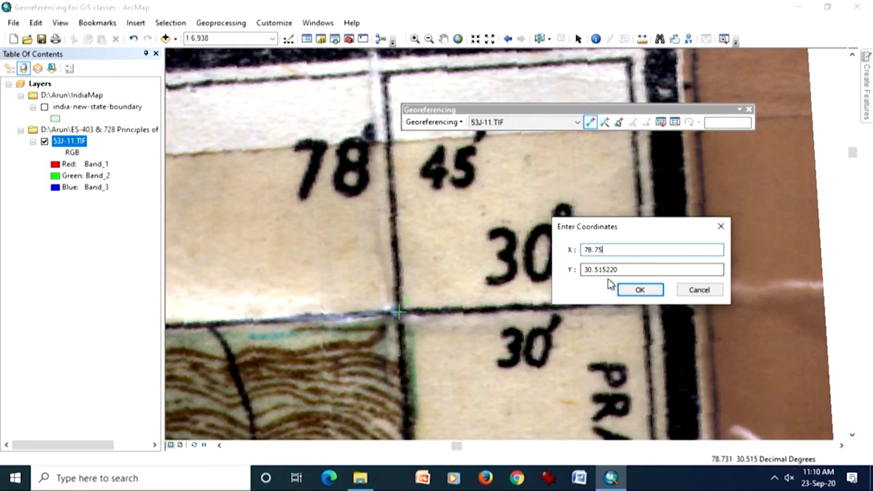
{"action": "left_click_drag", "start_coordinate": [598, 273], "coordinate": [633, 265]}
{"action": "type", "text": "50"}
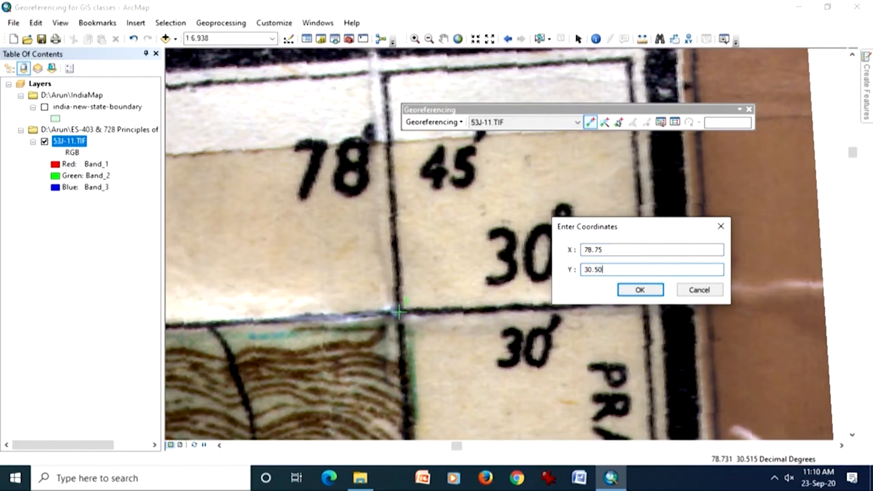
{"action": "left_click", "coordinate": [640, 290]}
Add a fourth control point at the toposheet's southwest grid corner, labelled 78°30' and 30°15'
{"action": "right_click", "coordinate": [68, 142]}
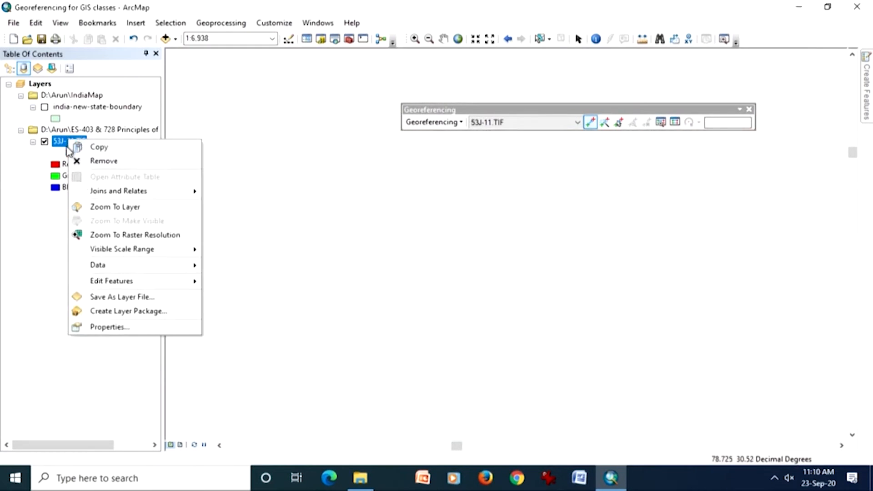
{"action": "left_click", "coordinate": [93, 207]}
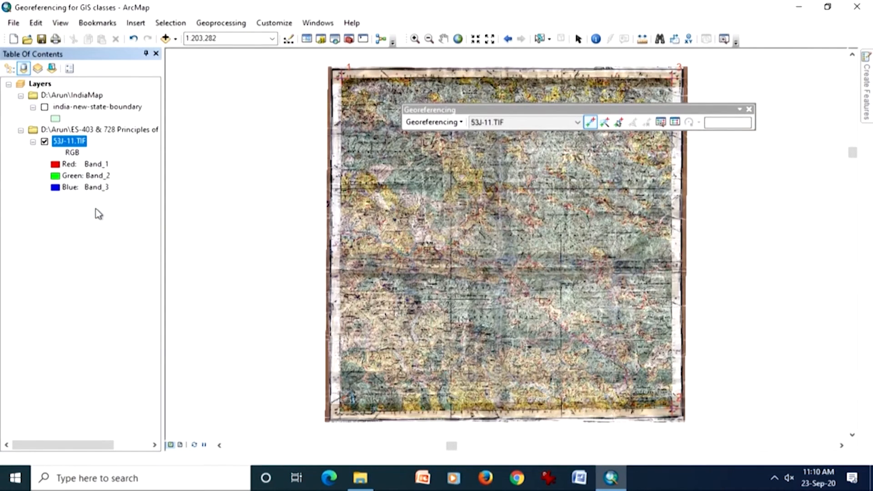
{"action": "left_click", "coordinate": [414, 40]}
{"action": "left_click_drag", "start_coordinate": [319, 395], "coordinate": [353, 424]}
{"action": "mouse_move", "coordinate": [430, 177]}
{"action": "left_mouse_down"}
{"action": "mouse_move", "coordinate": [581, 333]}
{"action": "mouse_move", "coordinate": [619, 346]}
{"action": "left_mouse_up"}
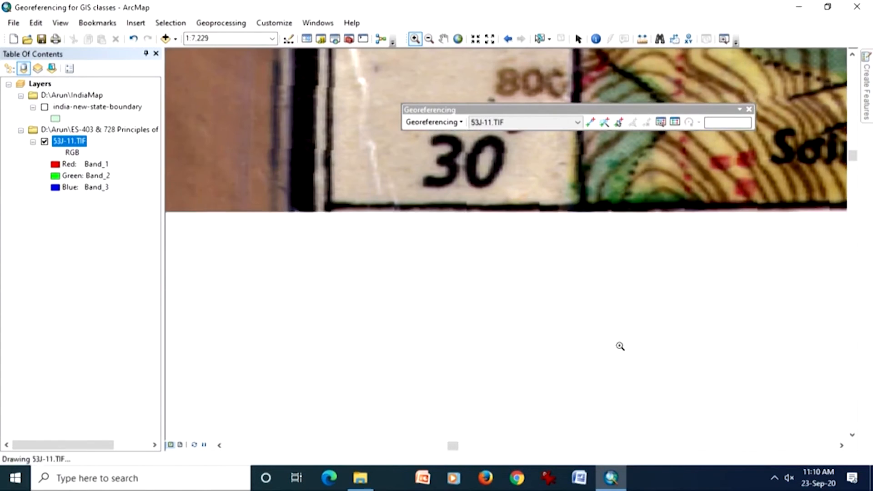
{"action": "left_click", "coordinate": [591, 123]}
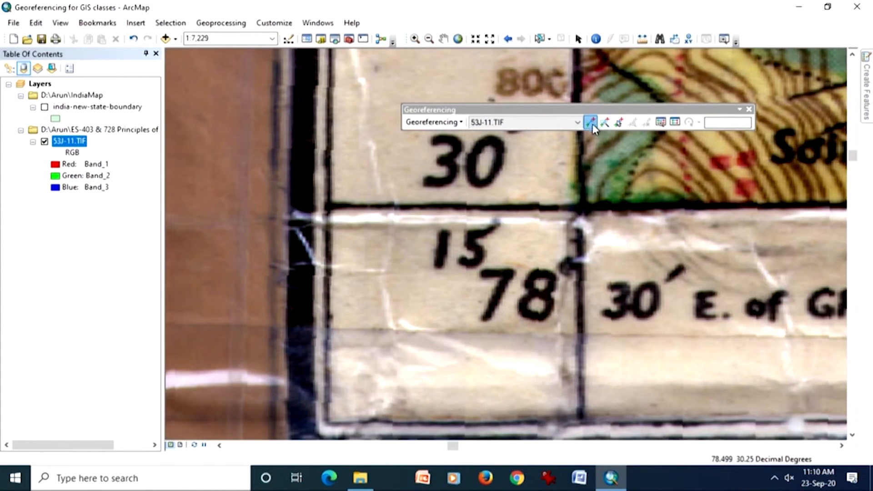
{"action": "left_click", "coordinate": [577, 207]}
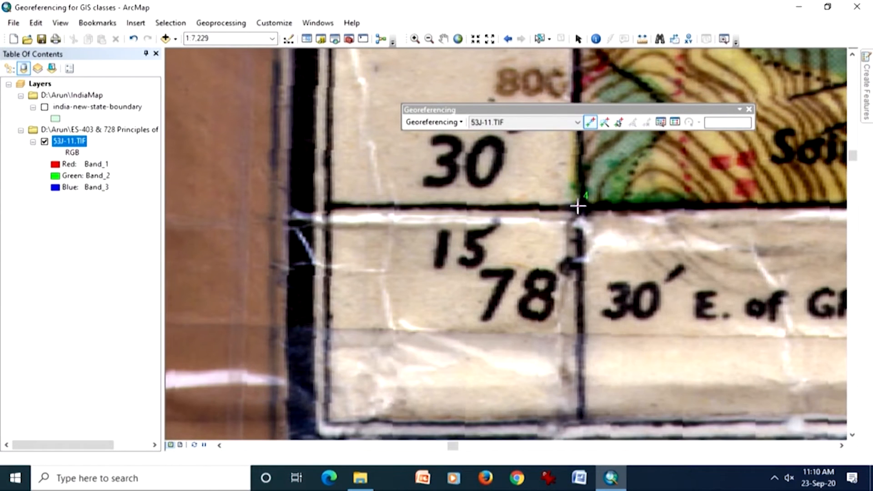
Enter the map coordinates X 78.50 and Y 30.25 for the southwest corner's control point
{"action": "right_click", "coordinate": [577, 207]}
{"action": "left_click", "coordinate": [595, 218]}
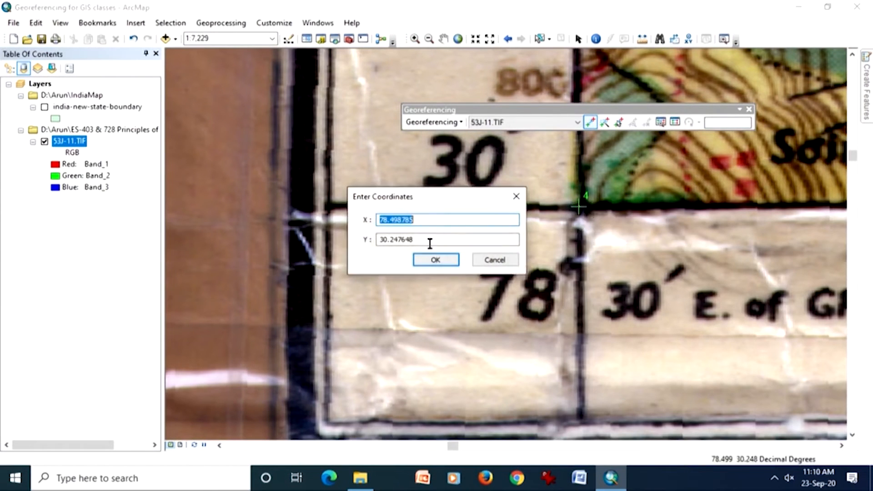
{"action": "left_click_drag", "start_coordinate": [432, 195], "coordinate": [307, 275]}
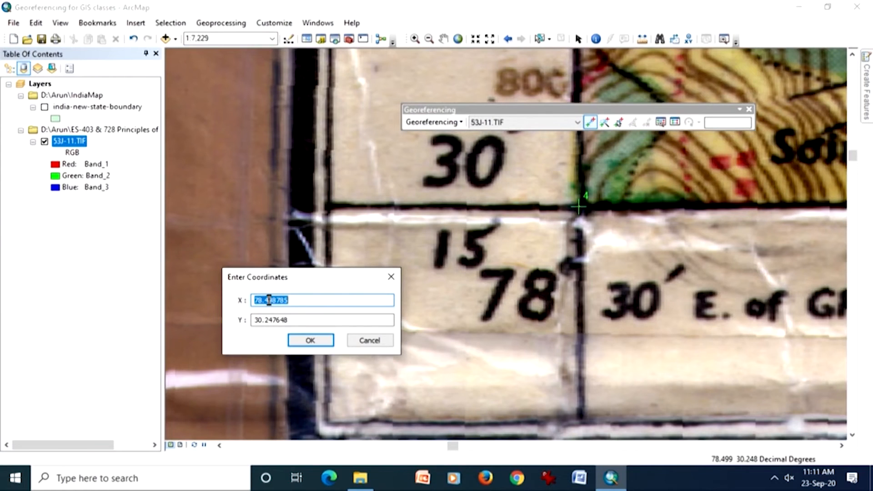
{"action": "left_click_drag", "start_coordinate": [267, 299], "coordinate": [308, 296]}
{"action": "type", "text": "50"}
{"action": "left_click_drag", "start_coordinate": [267, 320], "coordinate": [316, 313]}
{"action": "type", "text": "25"}
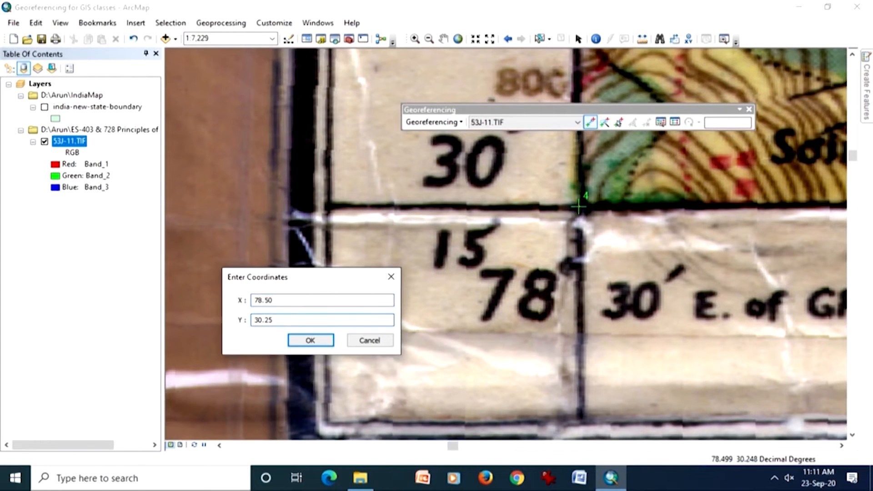
{"action": "left_click", "coordinate": [308, 339]}
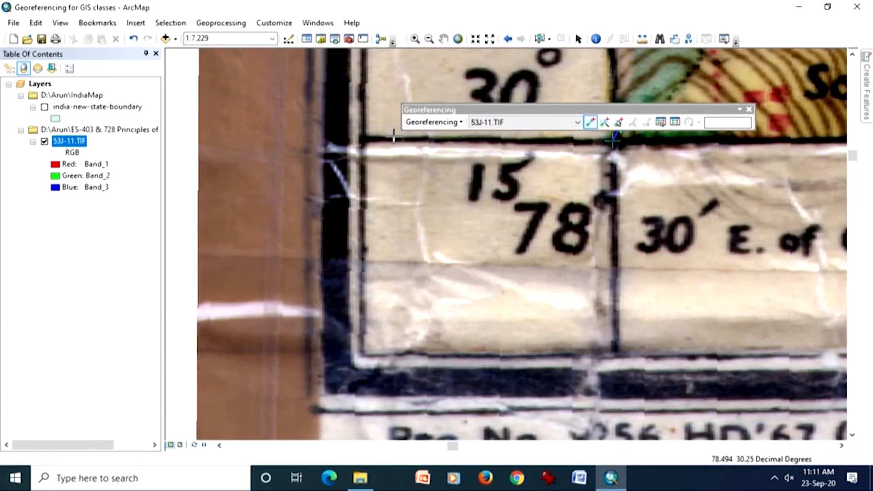
Zoom to the 53J-11.TIF layer and open the link table to review the control points' residuals and total RMS error
{"action": "right_click", "coordinate": [82, 144]}
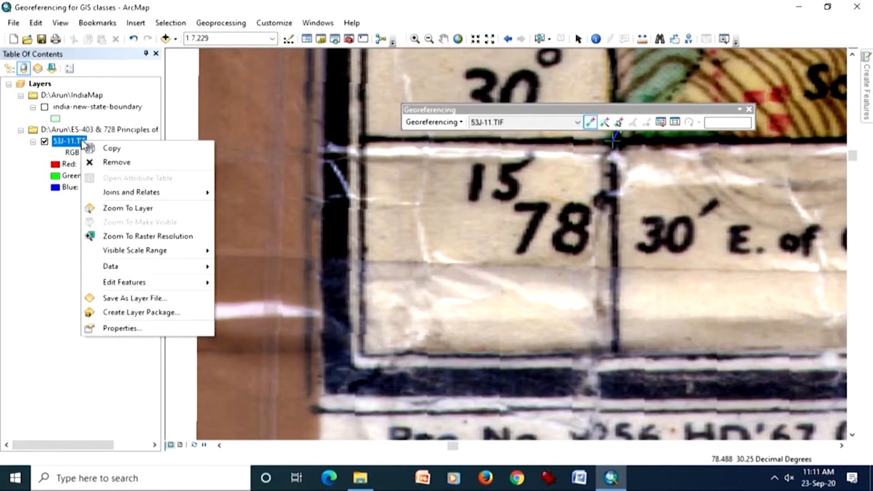
{"action": "left_click", "coordinate": [106, 206]}
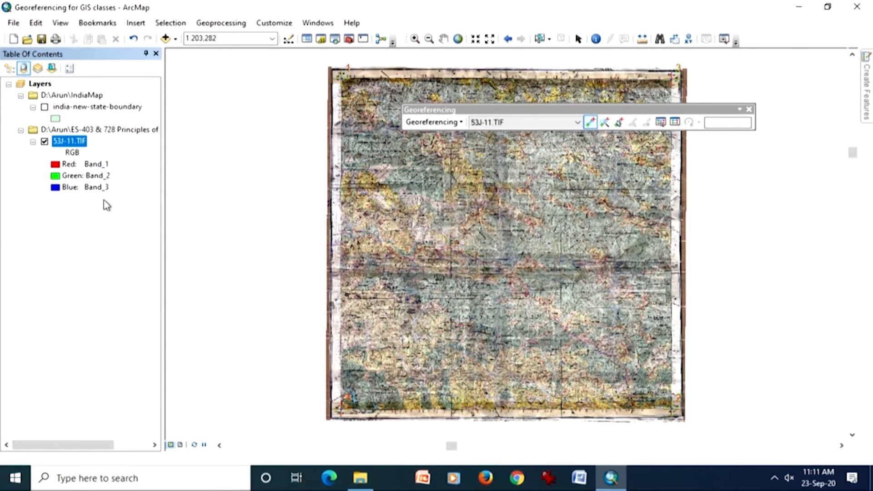
{"action": "left_click", "coordinate": [661, 123]}
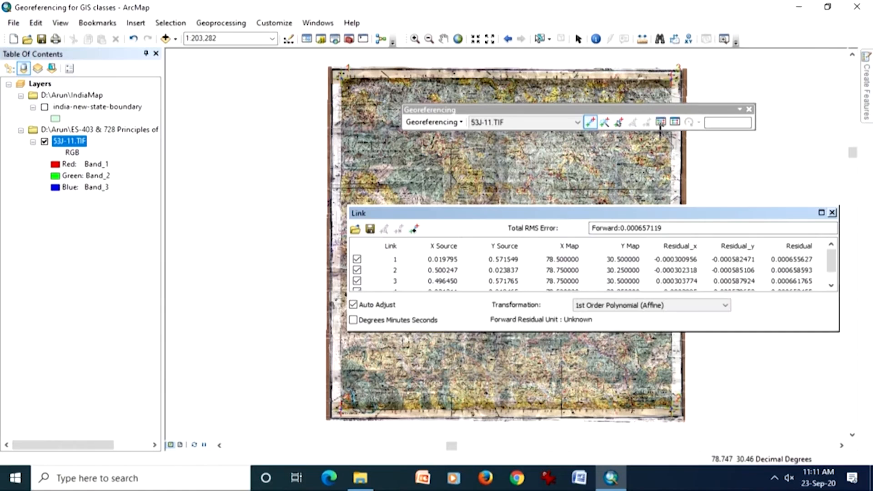
{"action": "left_click_drag", "start_coordinate": [559, 212], "coordinate": [381, 170]}
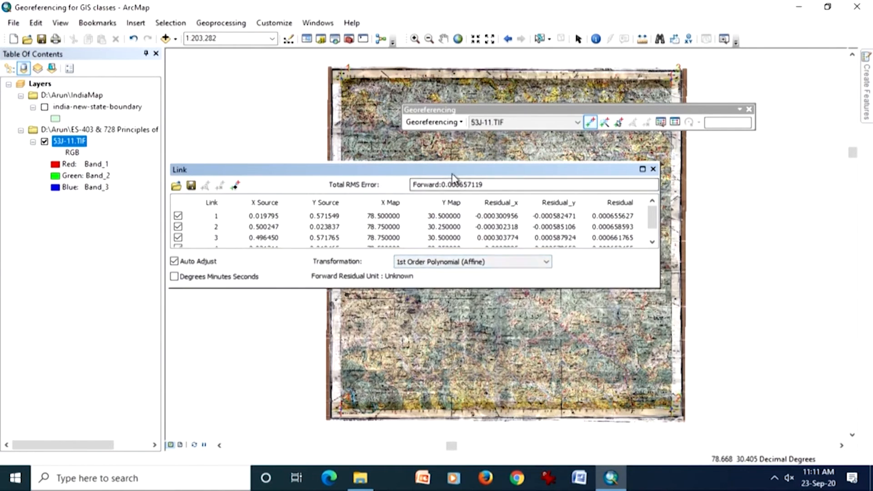
{"action": "left_click_drag", "start_coordinate": [452, 177], "coordinate": [518, 194]}
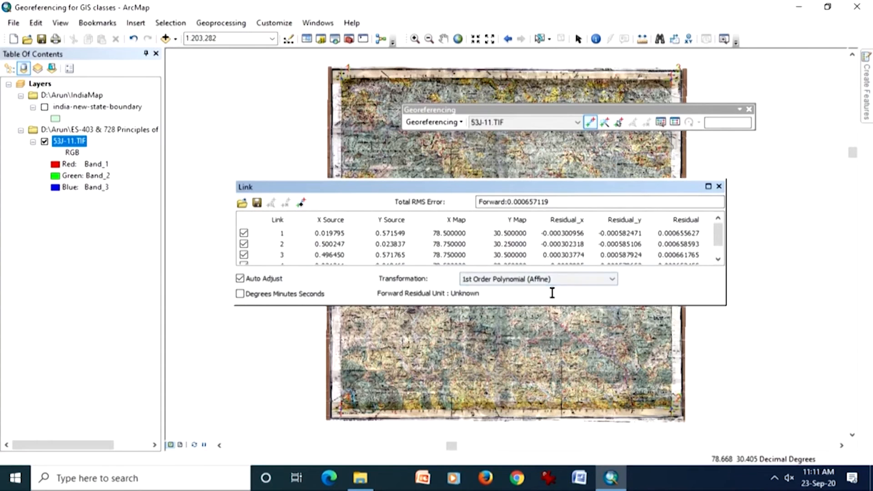
Examine the transformation methods offered in the link table, leaving 1st Order Polynomial (Affine) selected
{"action": "left_click", "coordinate": [612, 280]}
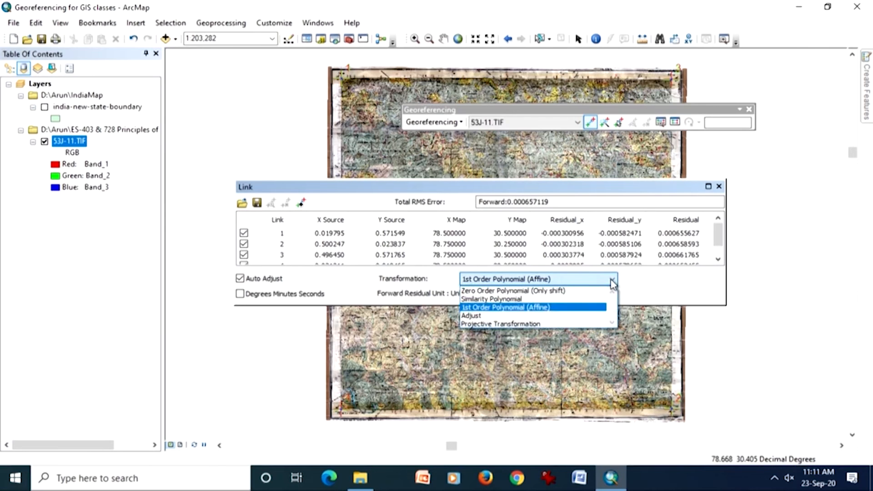
{"action": "left_click", "coordinate": [646, 280]}
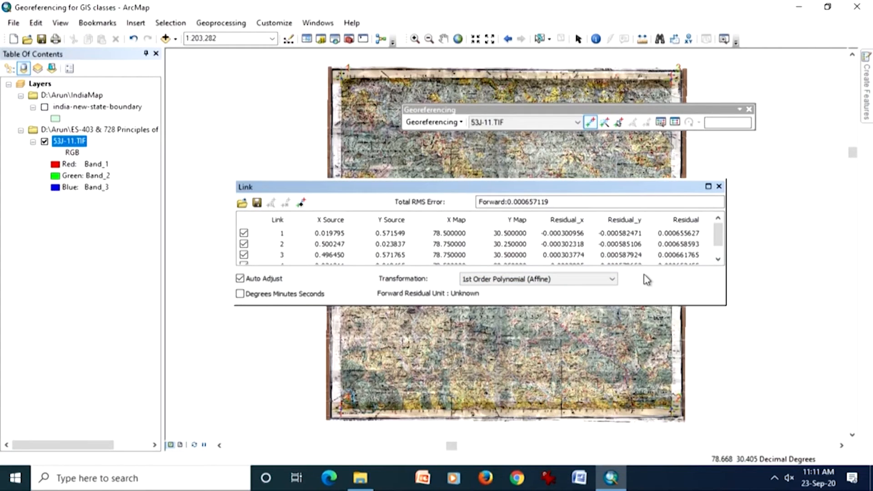
{"action": "left_click", "coordinate": [614, 279]}
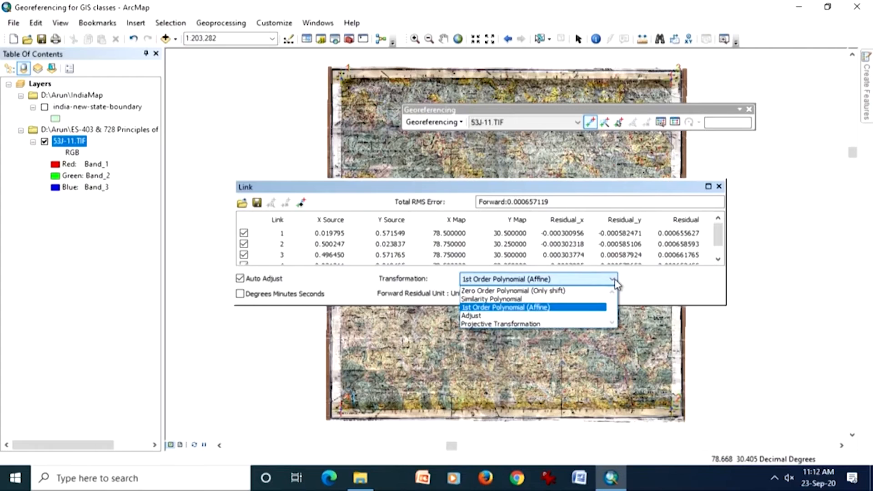
{"action": "left_click", "coordinate": [646, 287]}
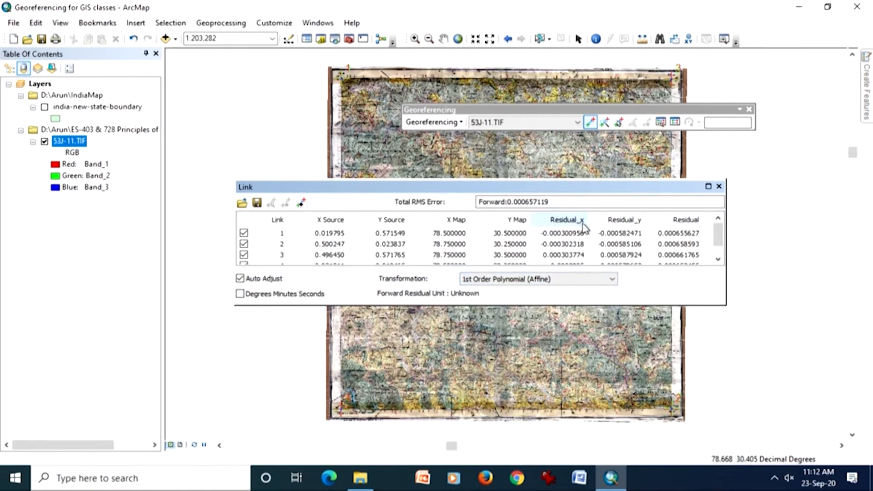
Close the link table and inspect the 35' grid intersection on the toposheet's northern border up close
{"action": "mouse_move", "coordinate": [718, 241]}
{"action": "left_mouse_down"}
{"action": "mouse_move", "coordinate": [723, 268]}
{"action": "mouse_move", "coordinate": [711, 227]}
{"action": "mouse_move", "coordinate": [722, 263]}
{"action": "mouse_move", "coordinate": [719, 232]}
{"action": "left_mouse_up"}
{"action": "left_click", "coordinate": [718, 186]}
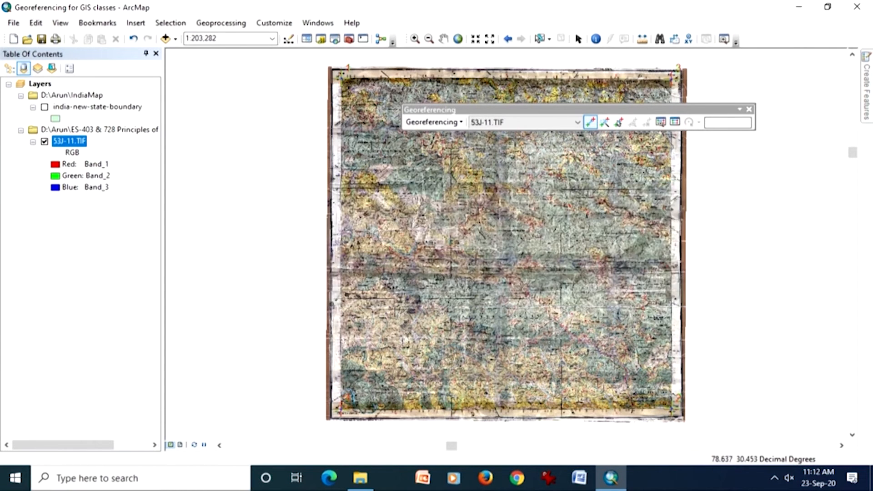
{"action": "left_click", "coordinate": [416, 40]}
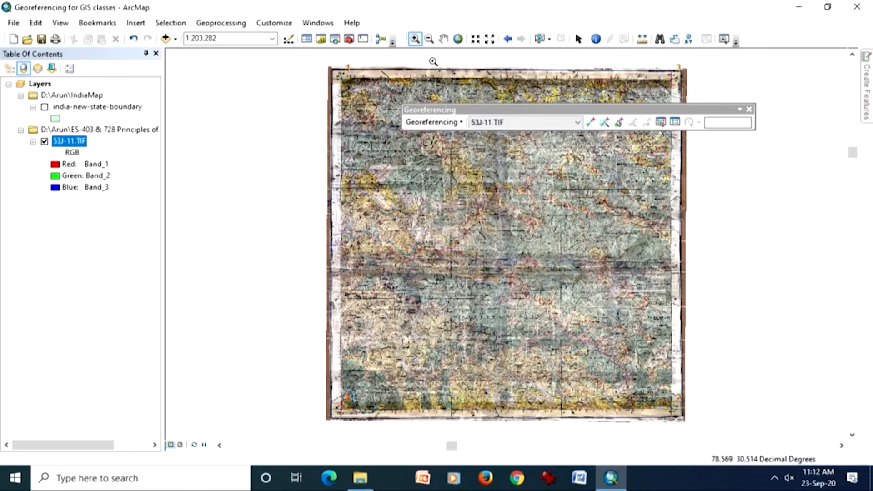
{"action": "left_click_drag", "start_coordinate": [438, 65], "coordinate": [475, 95]}
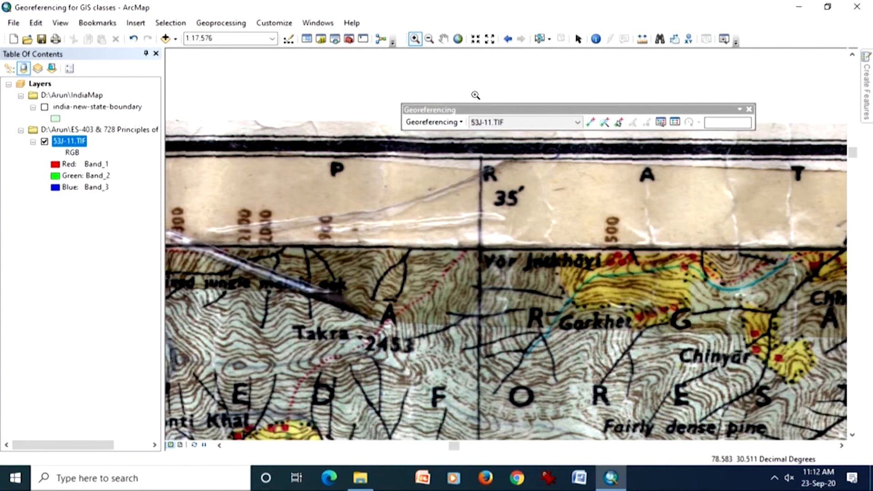
{"action": "left_click_drag", "start_coordinate": [422, 197], "coordinate": [528, 290]}
{"action": "left_click", "coordinate": [443, 39]}
{"action": "left_click_drag", "start_coordinate": [460, 176], "coordinate": [423, 273]}
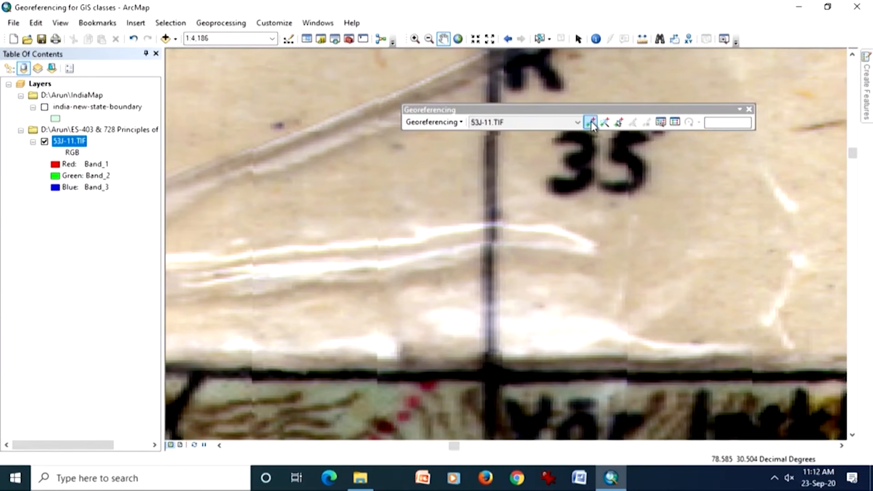
Examine the toposheet's northern border east of the 35' mark, ending at the full extent of the 53J-11.TIF layer
{"action": "left_click", "coordinate": [507, 39]}
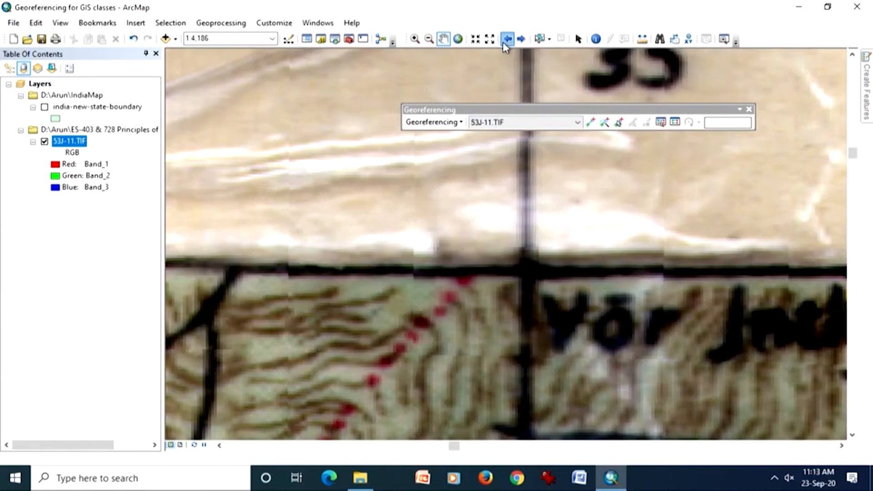
{"action": "left_click", "coordinate": [507, 39]}
{"action": "left_click_drag", "start_coordinate": [541, 200], "coordinate": [220, 204]}
{"action": "left_click_drag", "start_coordinate": [422, 246], "coordinate": [380, 248]}
{"action": "left_click_drag", "start_coordinate": [540, 235], "coordinate": [363, 223]}
{"action": "left_click_drag", "start_coordinate": [507, 199], "coordinate": [353, 201]}
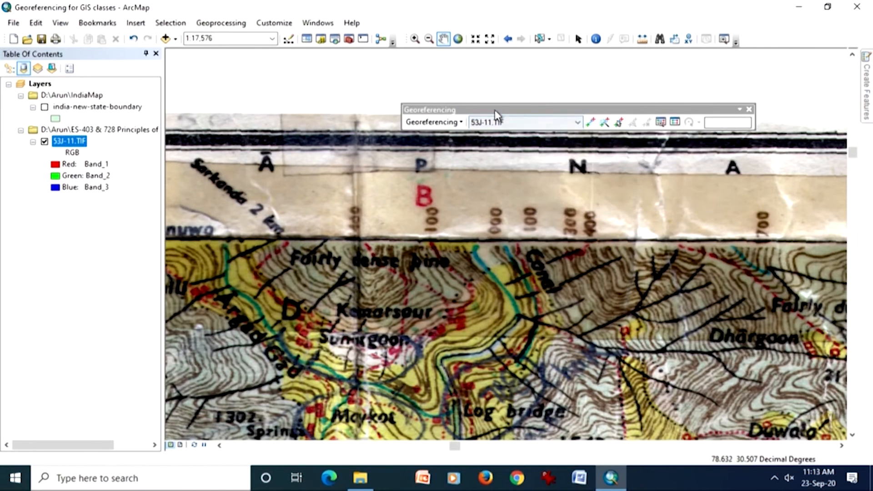
{"action": "right_click", "coordinate": [74, 141]}
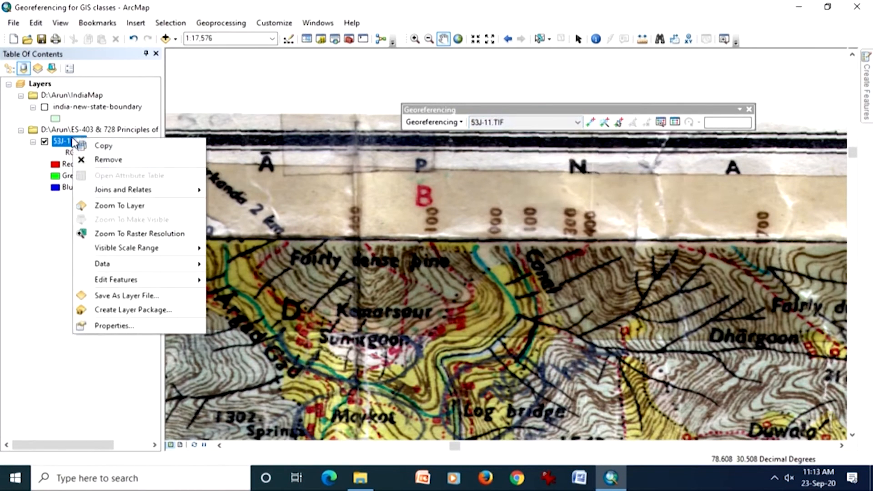
{"action": "left_click", "coordinate": [98, 209]}
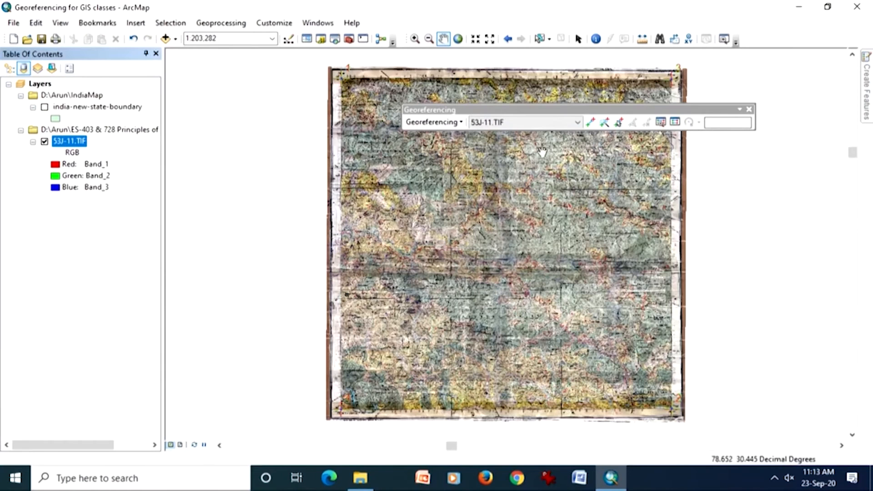
Start rectifying 53J-11.TIF, review the resampling methods and keep Nearest Neighbor (for discrete data)
{"action": "left_click", "coordinate": [460, 124]}
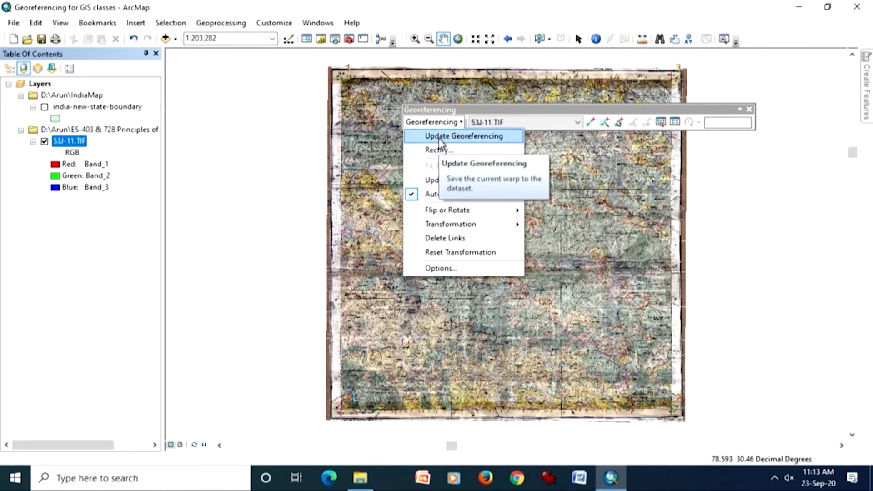
{"action": "left_click", "coordinate": [435, 150]}
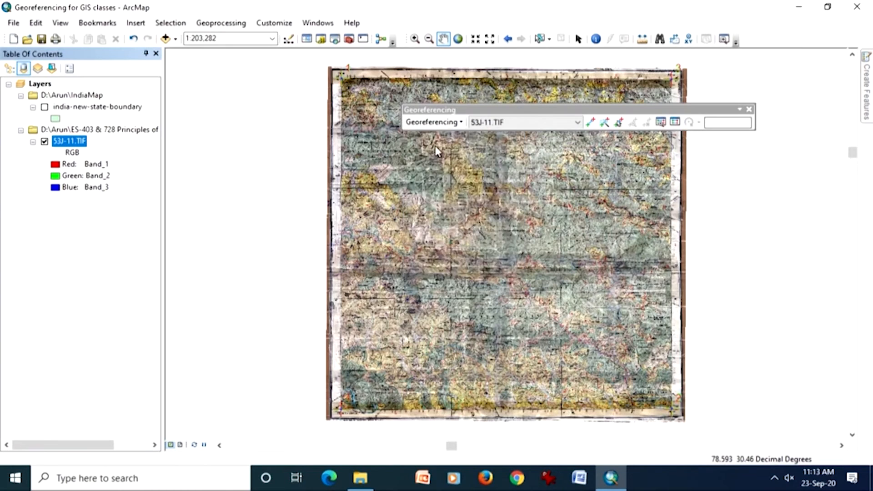
{"action": "left_click_drag", "start_coordinate": [435, 146], "coordinate": [450, 187]}
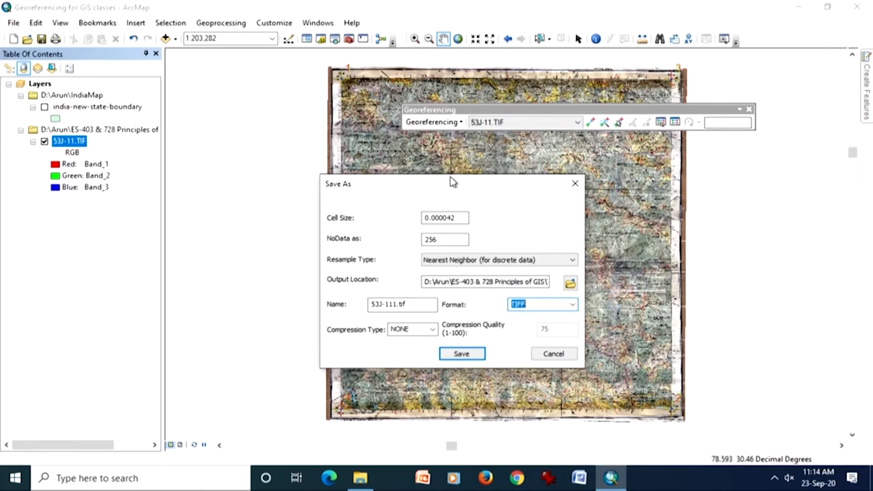
{"action": "left_click", "coordinate": [526, 263]}
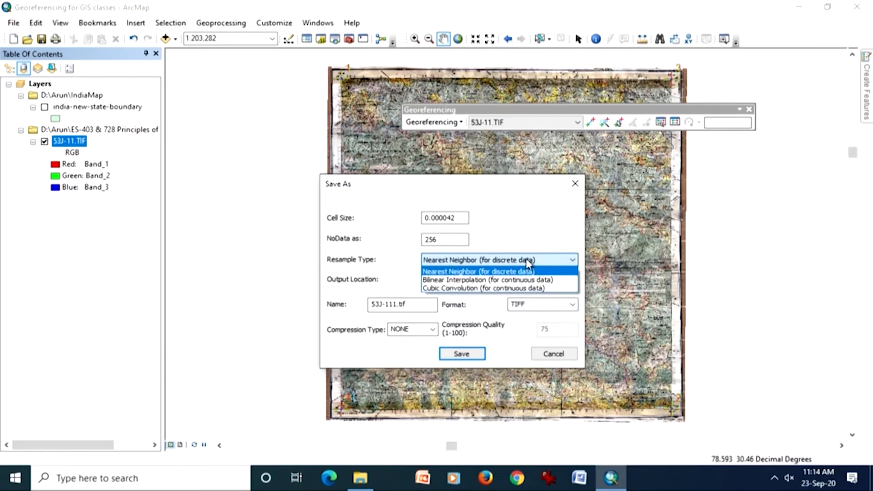
{"action": "left_click", "coordinate": [501, 272]}
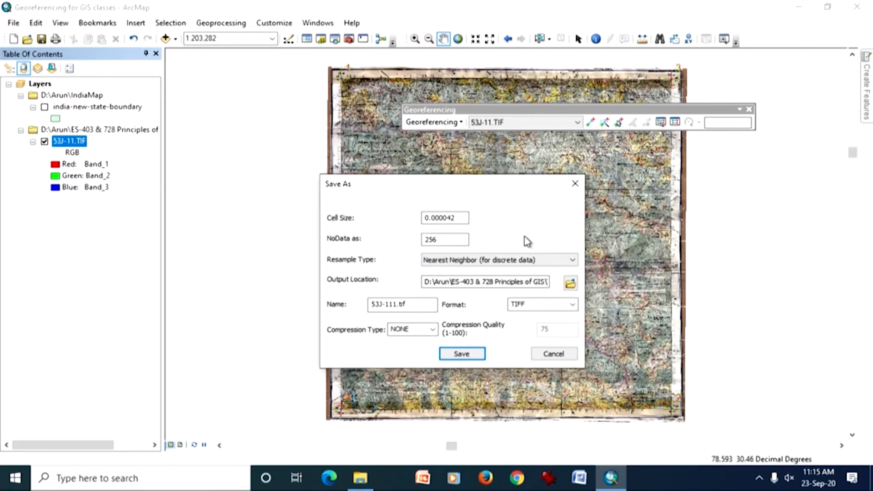
{"action": "left_click", "coordinate": [520, 260]}
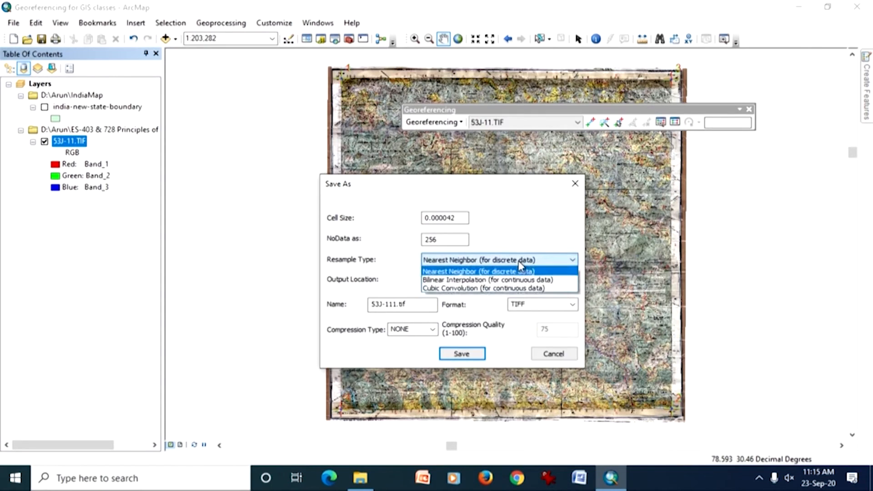
{"action": "left_click", "coordinate": [518, 261]}
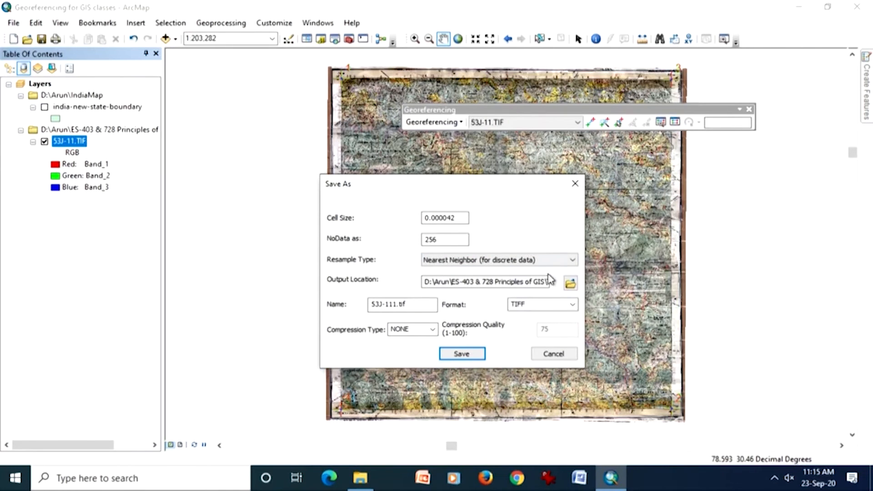
Set the rectified raster's format to IMAGINE Image and its compression type to RLE
{"action": "left_click", "coordinate": [573, 305]}
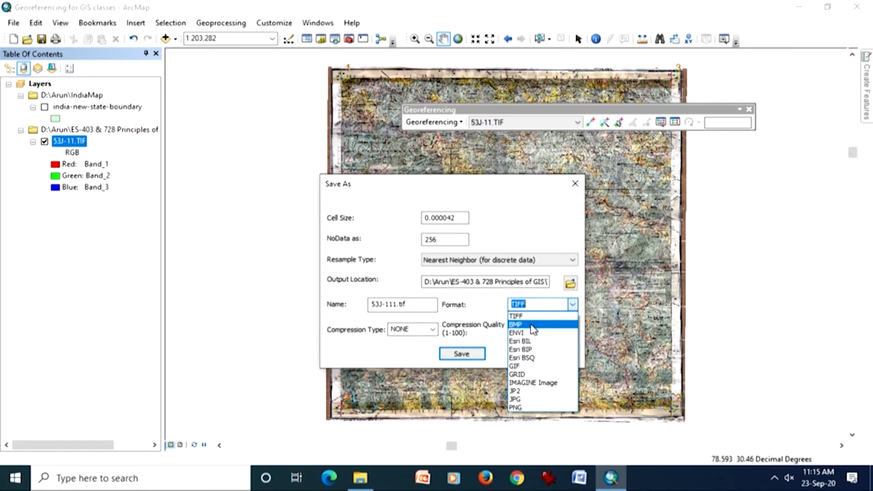
{"action": "left_click", "coordinate": [524, 384]}
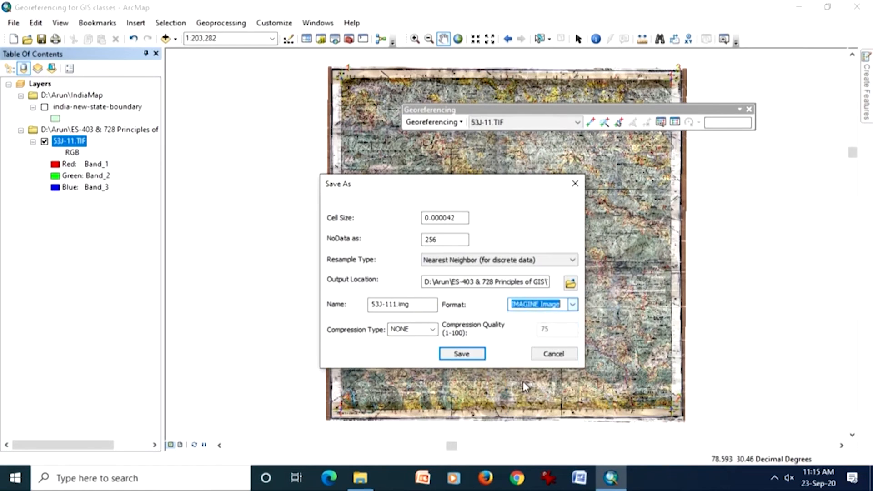
{"action": "left_click", "coordinate": [434, 331]}
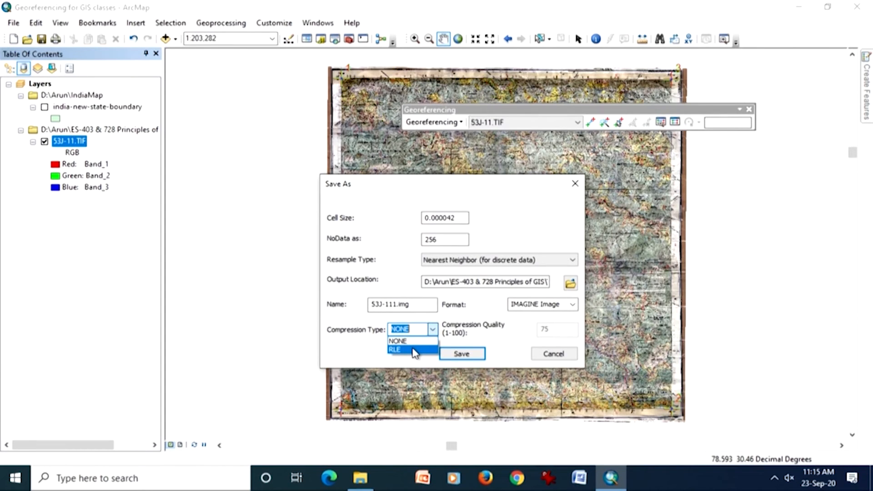
{"action": "left_click", "coordinate": [412, 349]}
{"action": "left_click", "coordinate": [459, 218]}
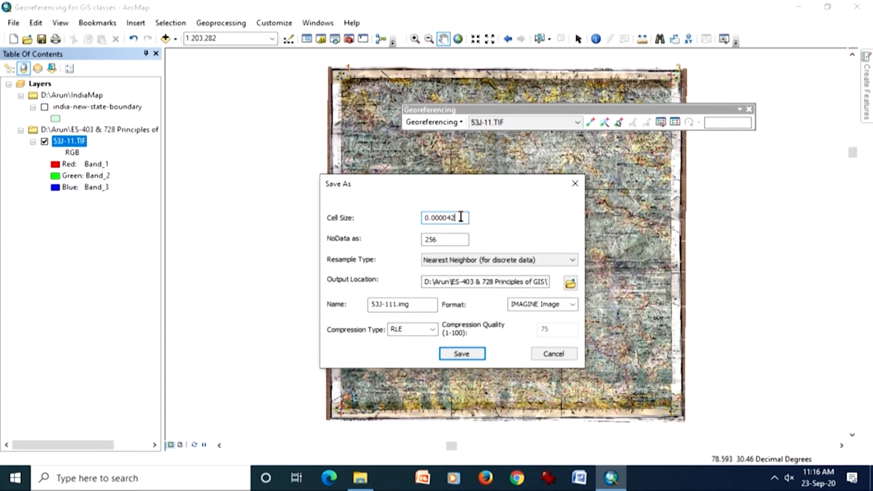
{"action": "left_click", "coordinate": [424, 304]}
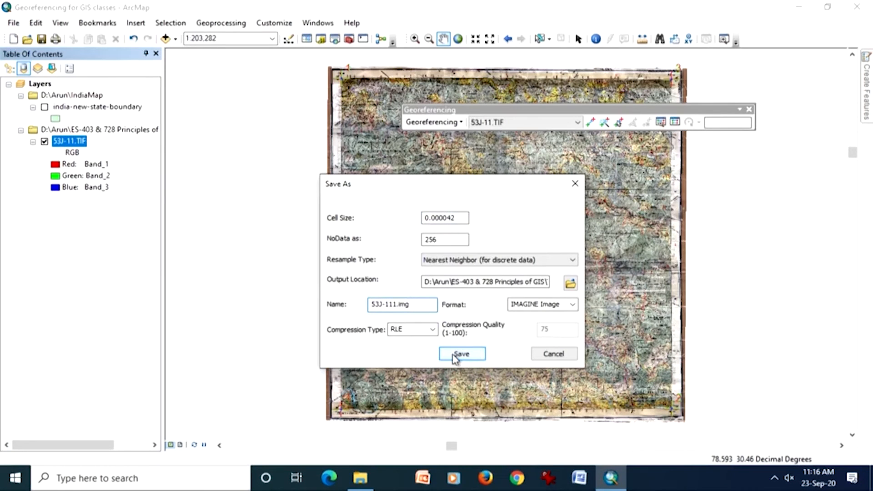
Browse for the rectified raster's output location and open the C:\Temp folder
{"action": "left_click", "coordinate": [570, 284]}
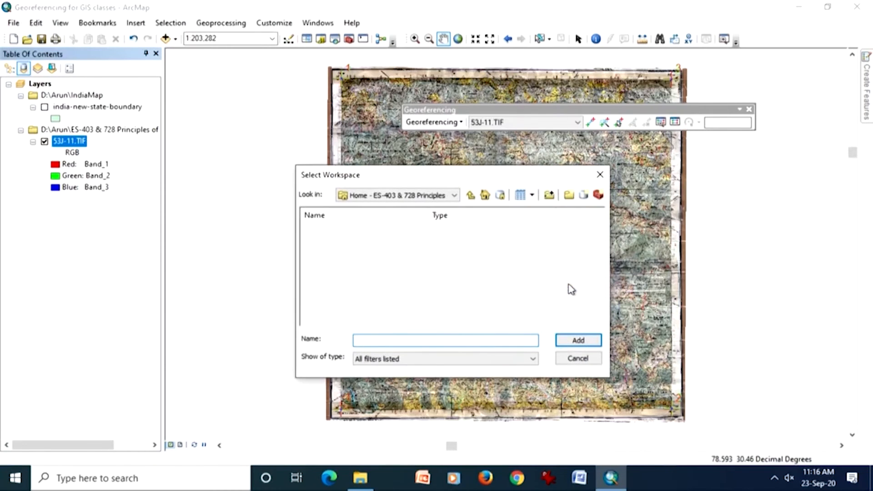
{"action": "left_click", "coordinate": [453, 195]}
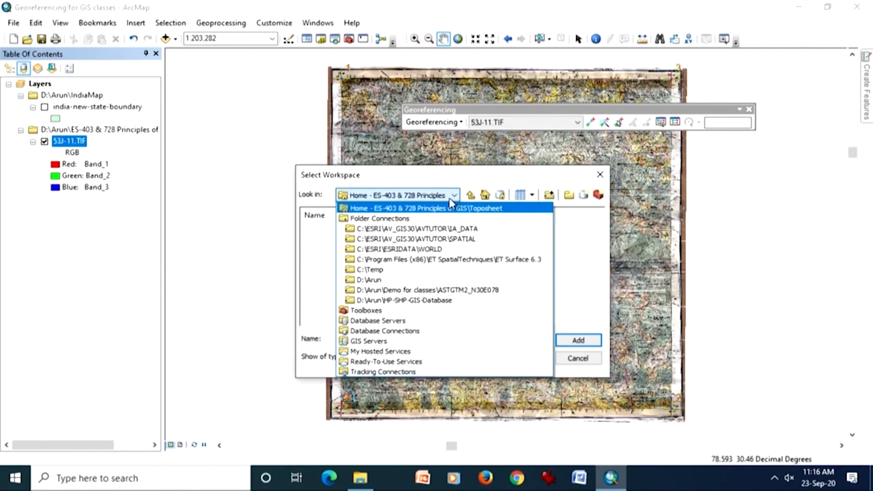
{"action": "left_click", "coordinate": [386, 269]}
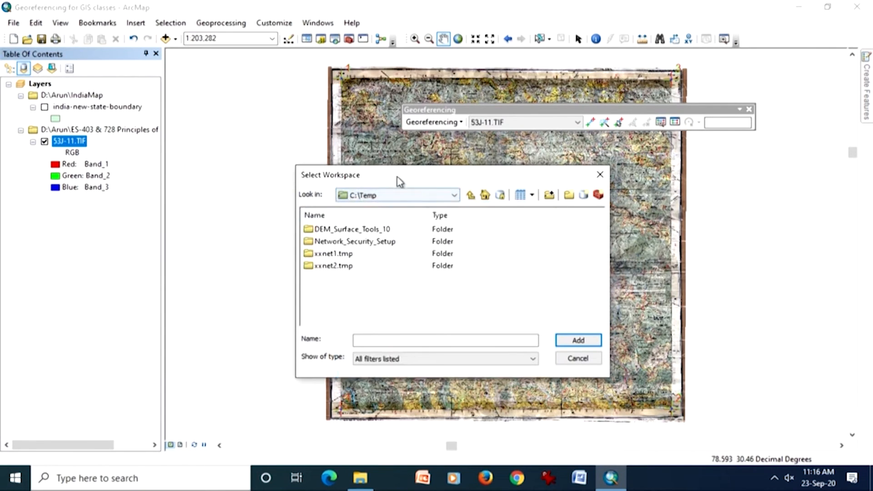
Try to add 53J-11-Georef as the output workspace inside C:\Temp
{"action": "left_click", "coordinate": [366, 341]}
{"action": "type", "text": "53"}
{"action": "type", "text": "J-11-Georef"}
{"action": "left_click", "coordinate": [569, 346]}
{"action": "left_click", "coordinate": [505, 278]}
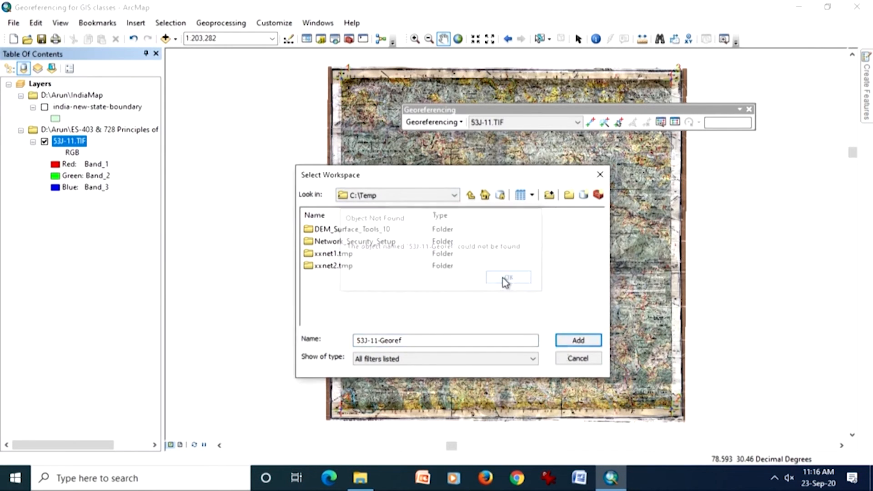
Choose the C:\Temp folder connection as the rectified raster's output location
{"action": "left_click", "coordinate": [471, 195]}
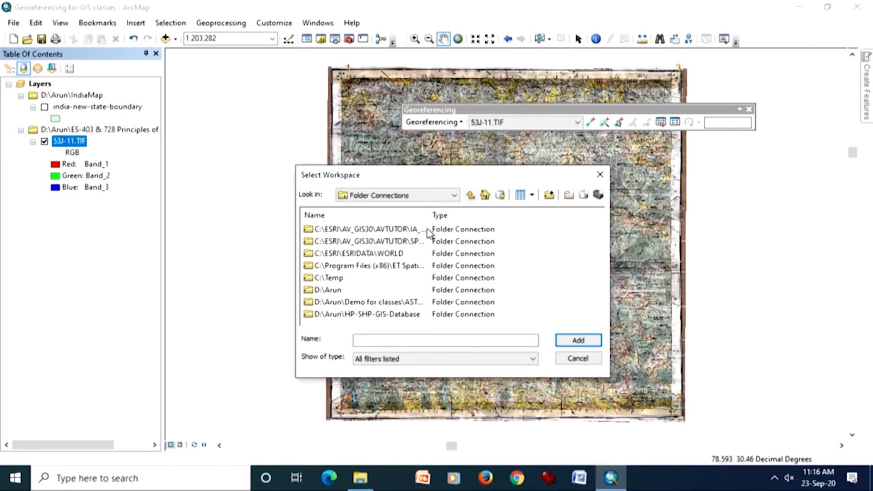
{"action": "left_click", "coordinate": [342, 278]}
{"action": "left_click", "coordinate": [578, 340]}
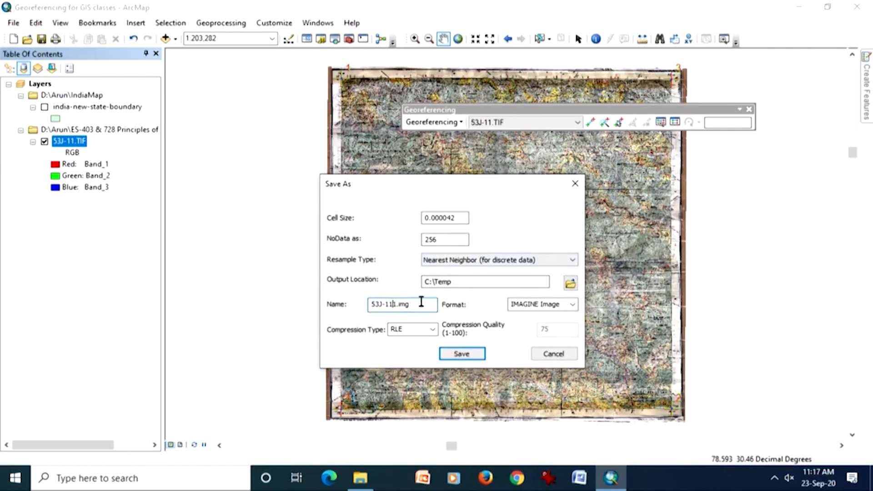
Name the rectified raster 53J-11-Georef.img and save it
{"action": "key", "text": "BackSpace"}
{"action": "type", "text": "-Georef"}
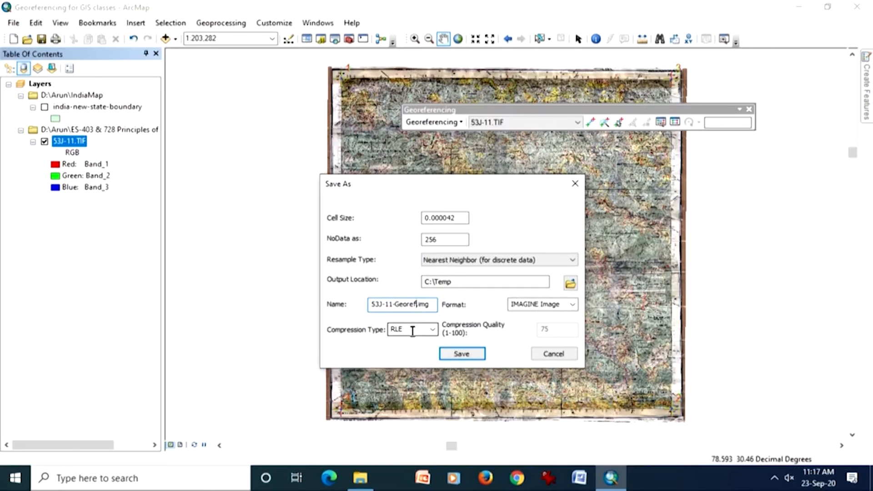
{"action": "left_click", "coordinate": [461, 354]}
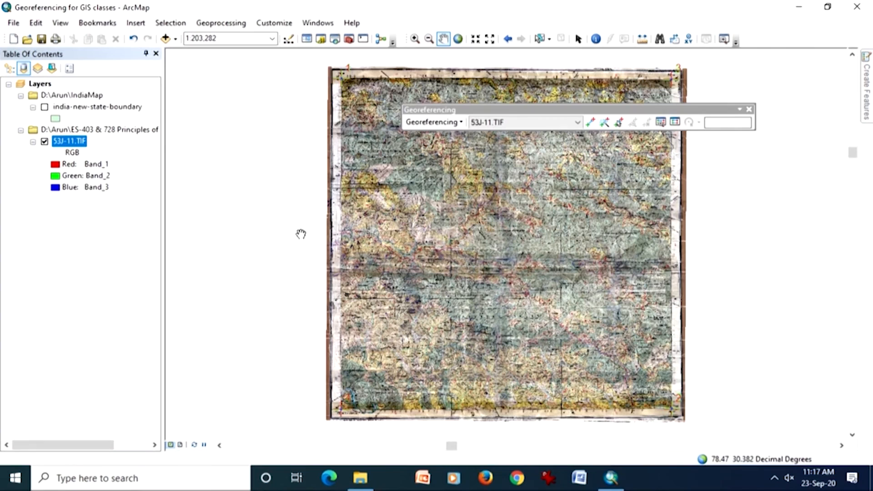
Turn on the india-new-state-boundary layer and zoom from its full extent to the state containing the four control points
{"action": "left_click", "coordinate": [44, 107]}
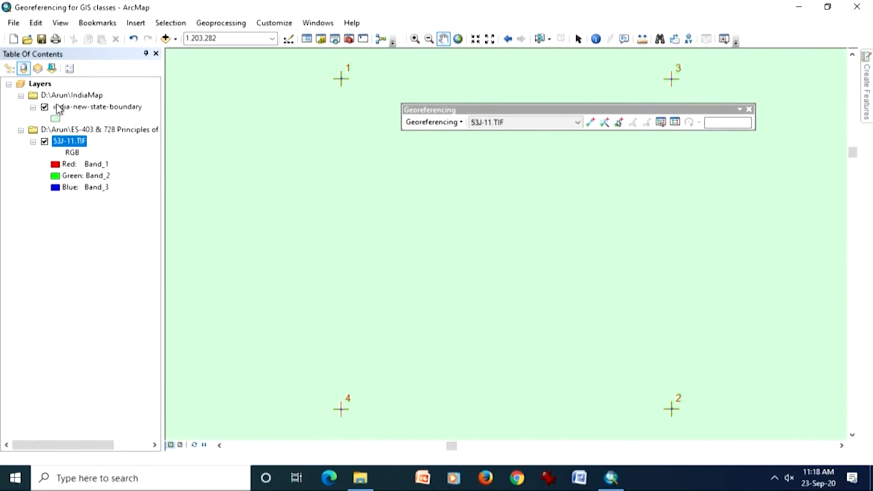
{"action": "left_click", "coordinate": [59, 108]}
{"action": "right_click", "coordinate": [59, 109]}
{"action": "left_click", "coordinate": [89, 175]}
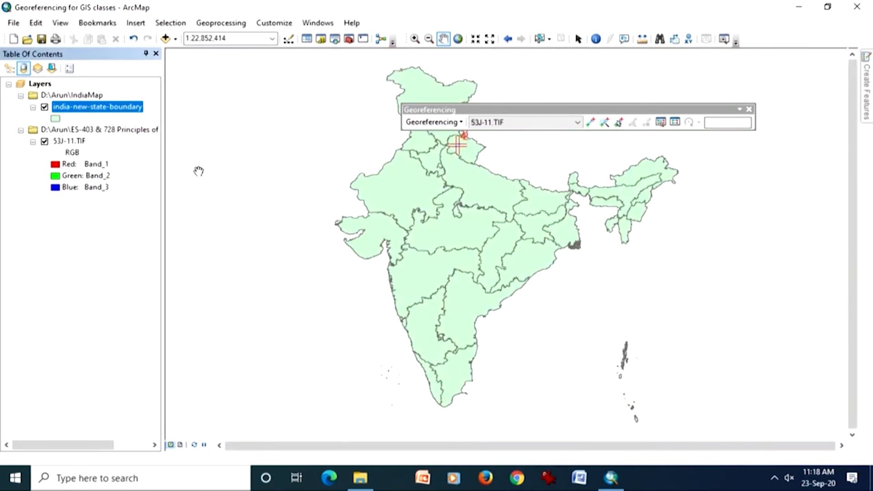
{"action": "left_click_drag", "start_coordinate": [505, 113], "coordinate": [600, 75]}
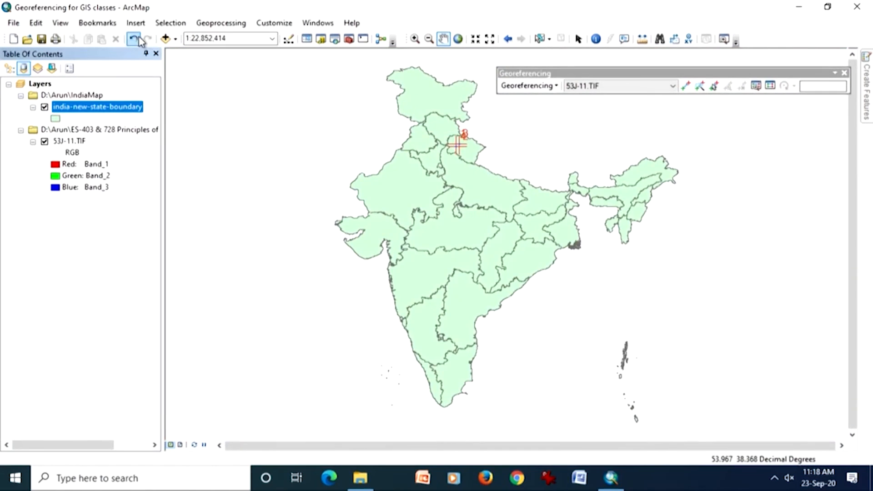
{"action": "left_click", "coordinate": [415, 38]}
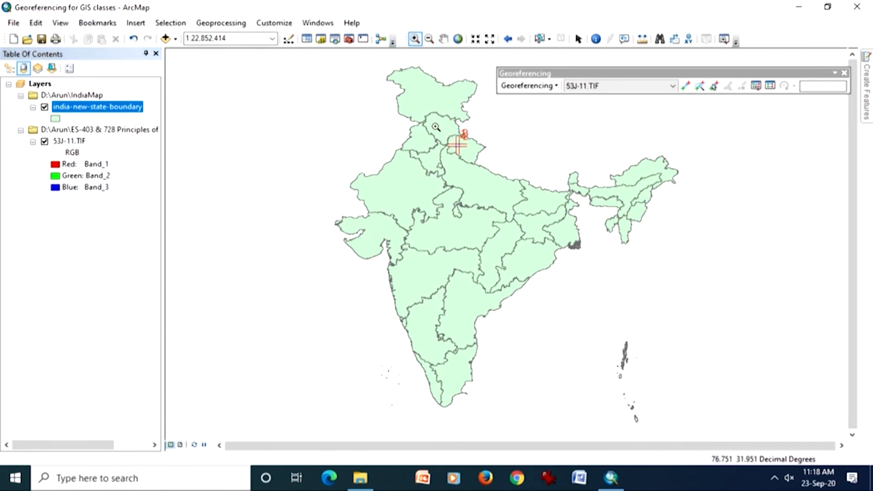
{"action": "left_click_drag", "start_coordinate": [435, 123], "coordinate": [483, 163]}
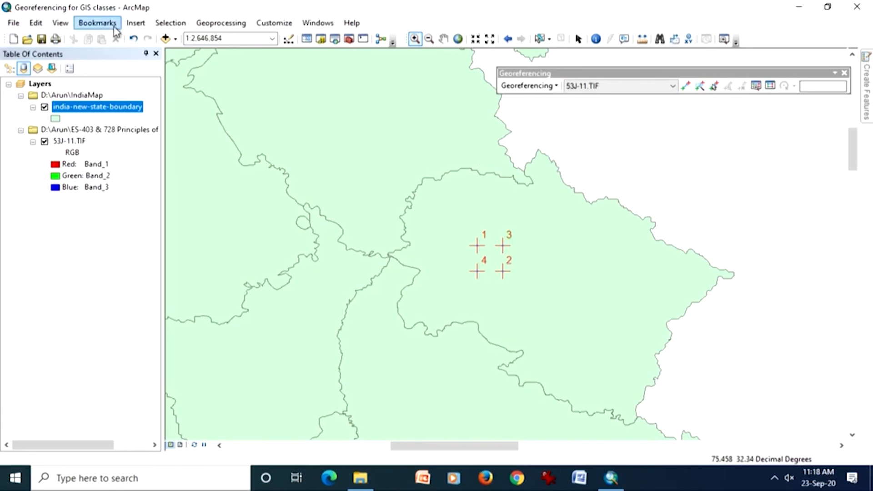
Add the rectified raster 53J-11-Georef.img from the C:\Temp folder connection to the map
{"action": "left_click", "coordinate": [167, 39]}
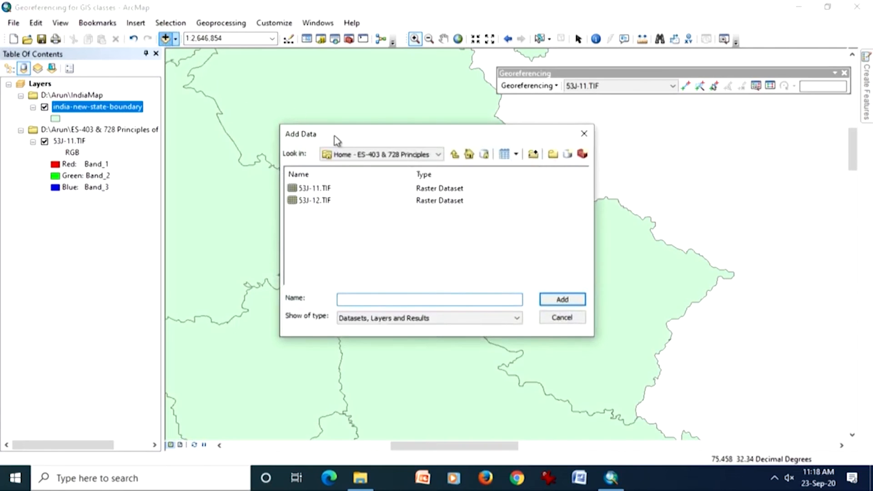
{"action": "left_click", "coordinate": [355, 157]}
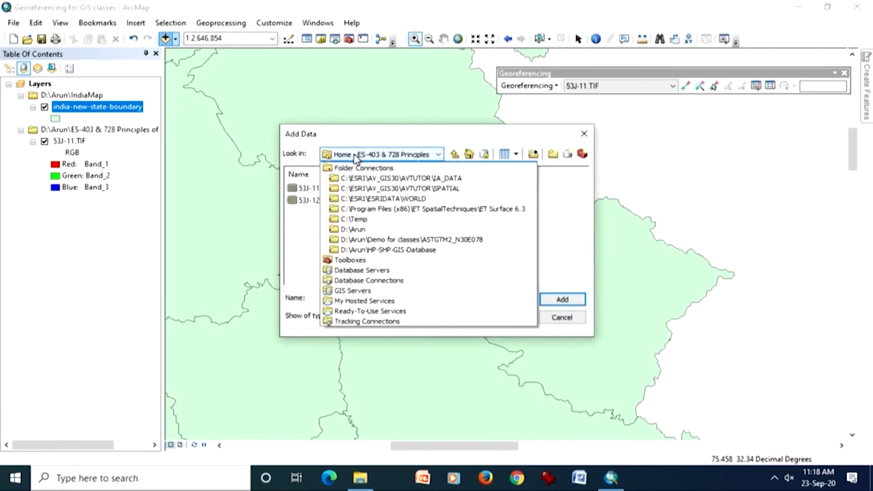
{"action": "left_click", "coordinate": [359, 228]}
{"action": "left_click", "coordinate": [350, 237]}
{"action": "left_click", "coordinate": [561, 300]}
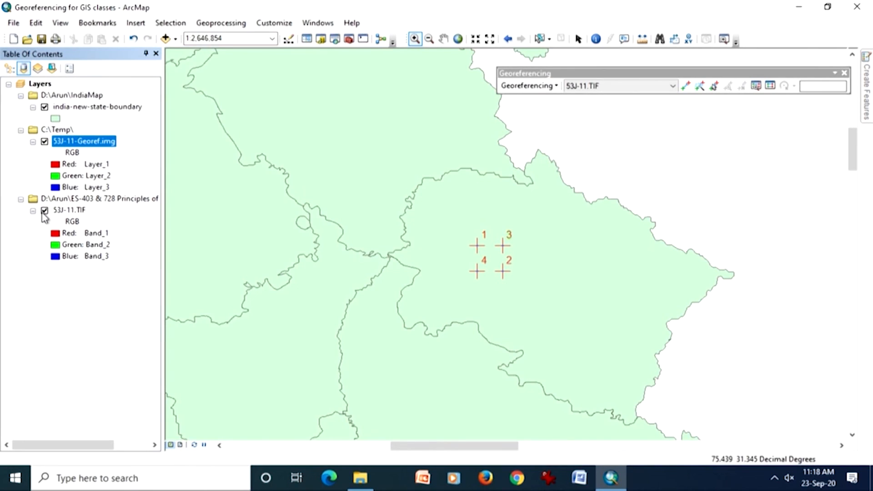
Hide the original 53J-11.TIF layer and zoom to the extent of 53J-11-Georef.img
{"action": "left_click", "coordinate": [44, 210]}
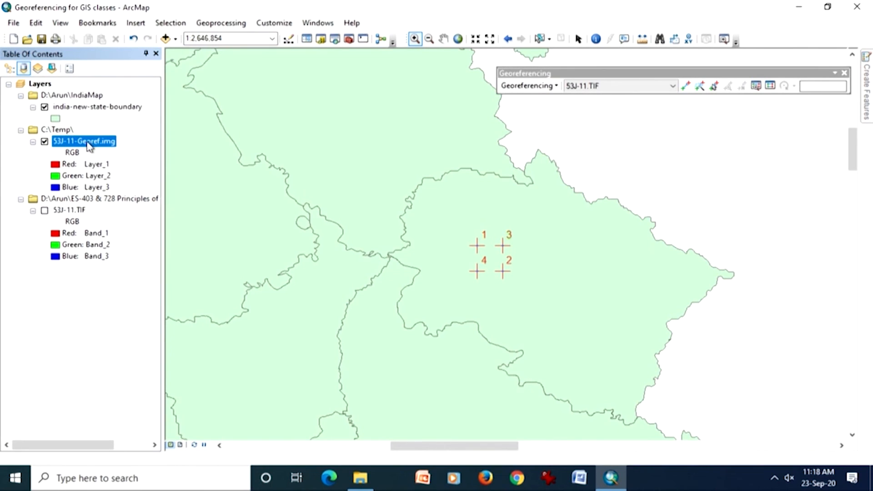
{"action": "right_click", "coordinate": [89, 144]}
{"action": "left_click", "coordinate": [119, 210]}
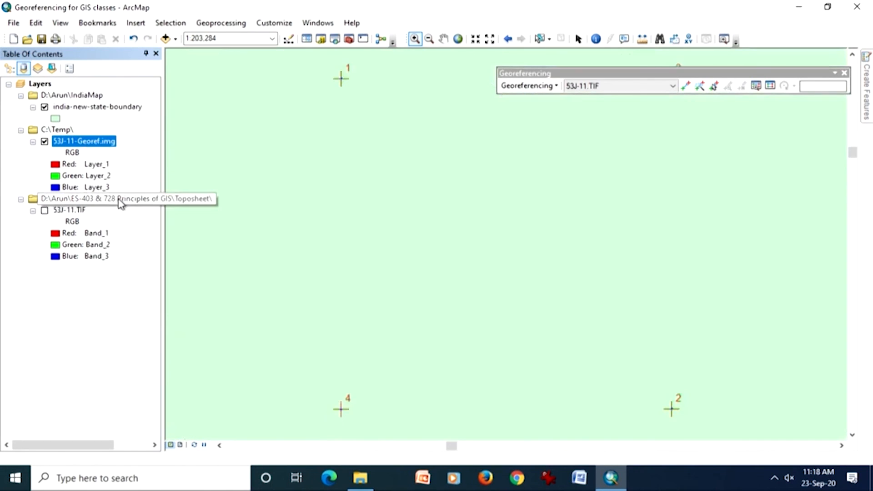
Symbolize the india-new-state-boundary layer with the Hollow fill style and a red outline
{"action": "left_click", "coordinate": [55, 119]}
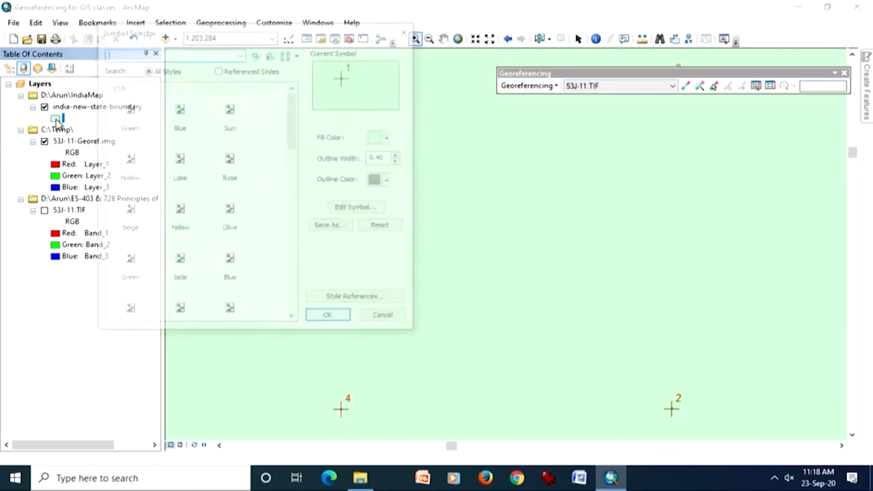
{"action": "left_click", "coordinate": [128, 159]}
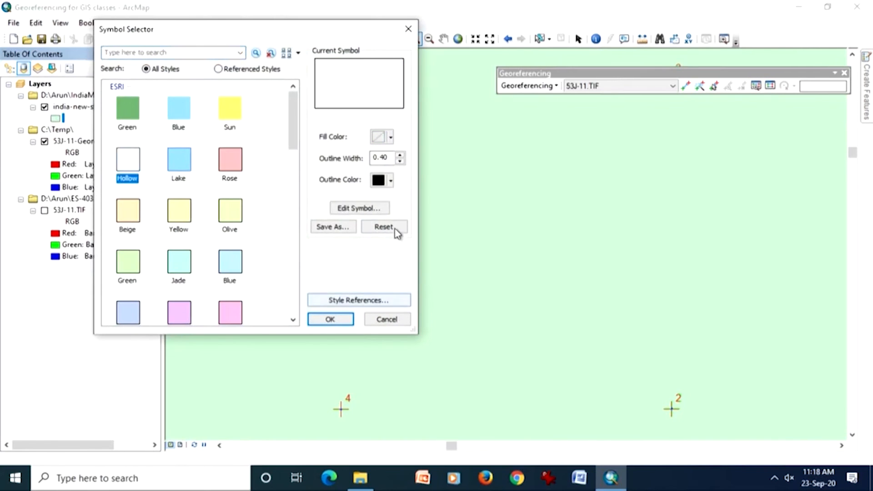
{"action": "left_click", "coordinate": [390, 180]}
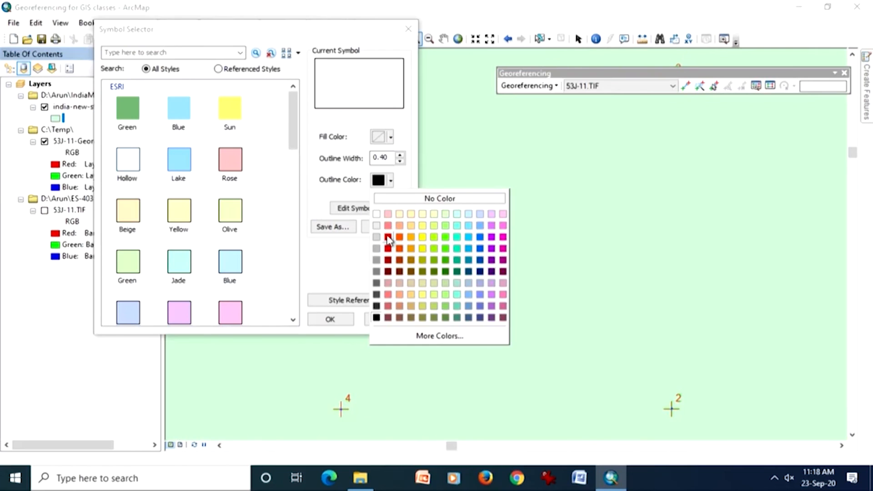
{"action": "left_click", "coordinate": [387, 238]}
{"action": "left_click", "coordinate": [340, 321]}
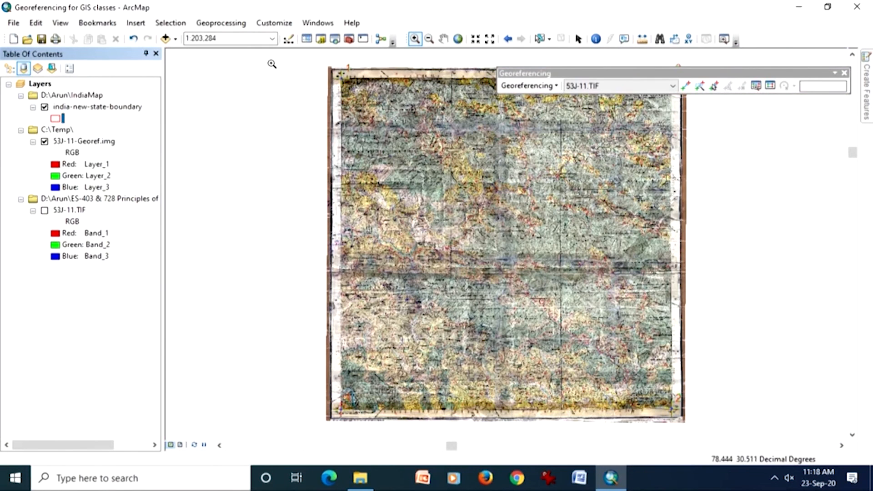
View the rectified toposheet within its surroundings, then return to the full extent of 53J-11-Georef.img
{"action": "left_click", "coordinate": [430, 40]}
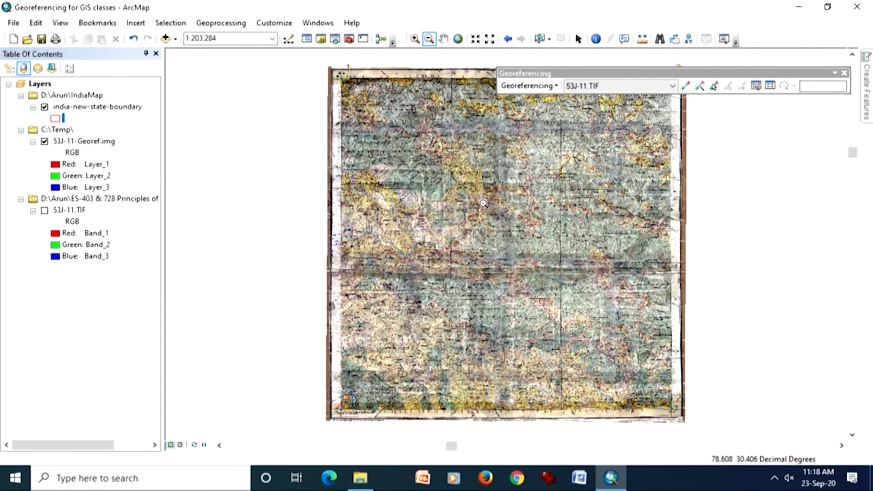
{"action": "left_click", "coordinate": [482, 205]}
{"action": "left_click", "coordinate": [503, 267]}
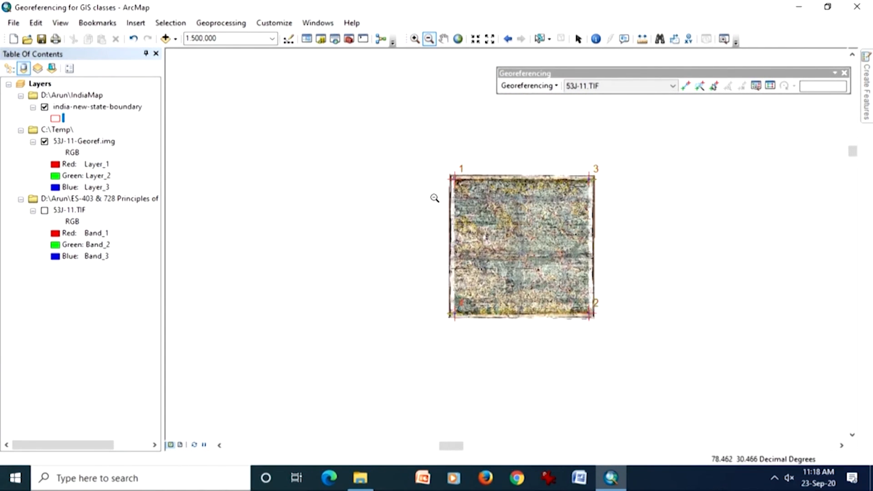
{"action": "left_click", "coordinate": [100, 145]}
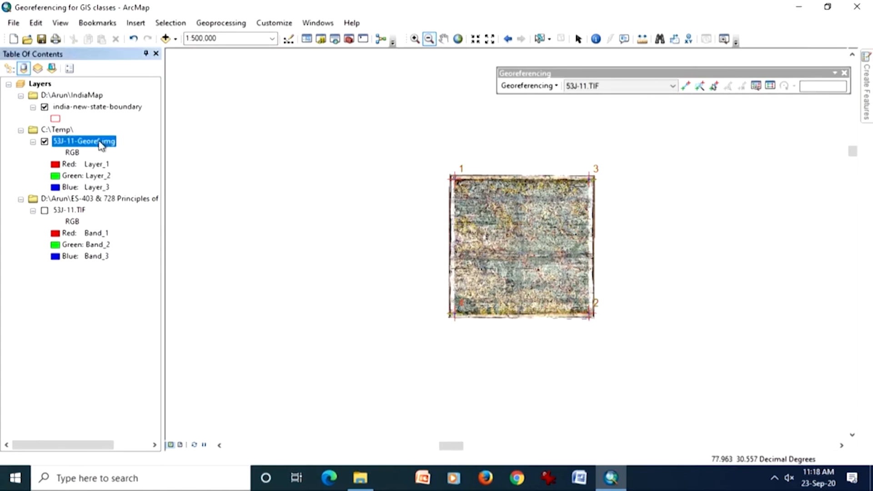
{"action": "right_click", "coordinate": [100, 144]}
{"action": "left_click", "coordinate": [133, 210]}
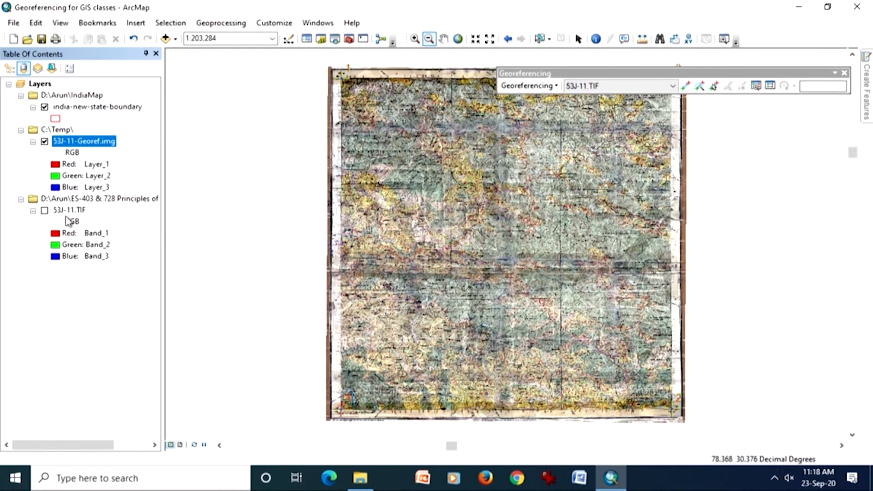
Show 53J-11.TIF again, zoom to its extent, and hide 53J-11-Georef.img to compare the two rasters
{"action": "left_click", "coordinate": [44, 210]}
{"action": "right_click", "coordinate": [64, 212]}
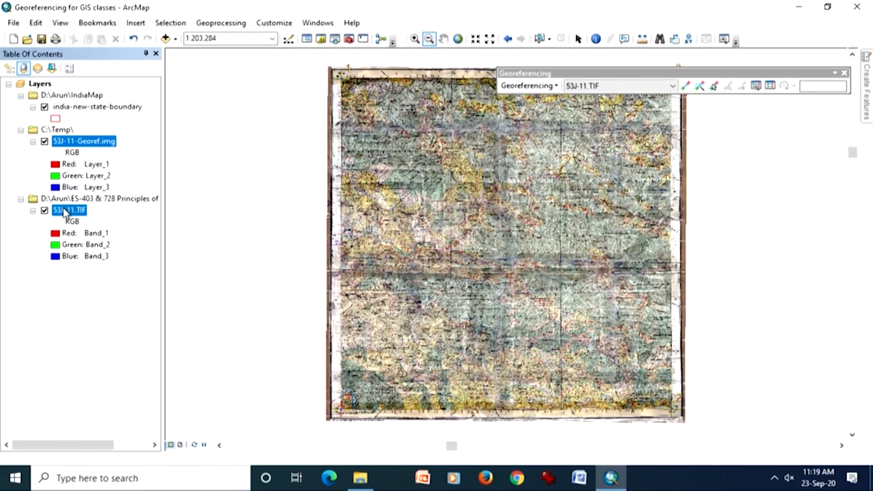
{"action": "left_click", "coordinate": [85, 277]}
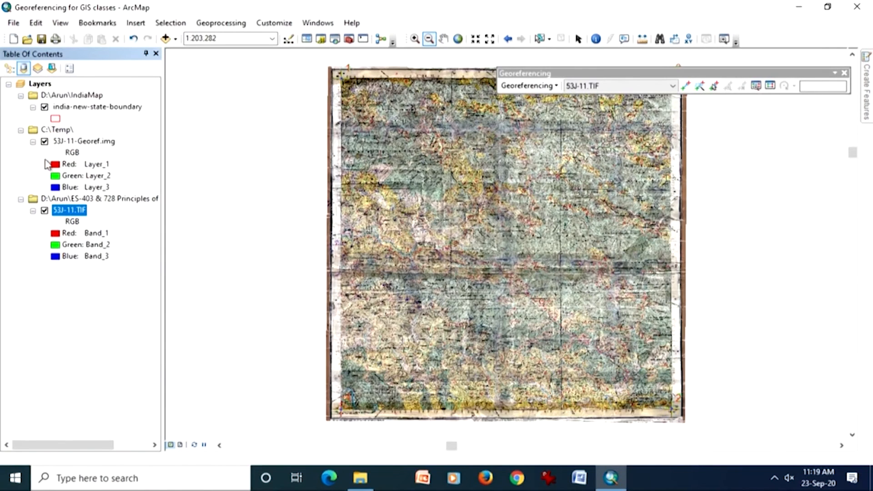
{"action": "left_click", "coordinate": [44, 141]}
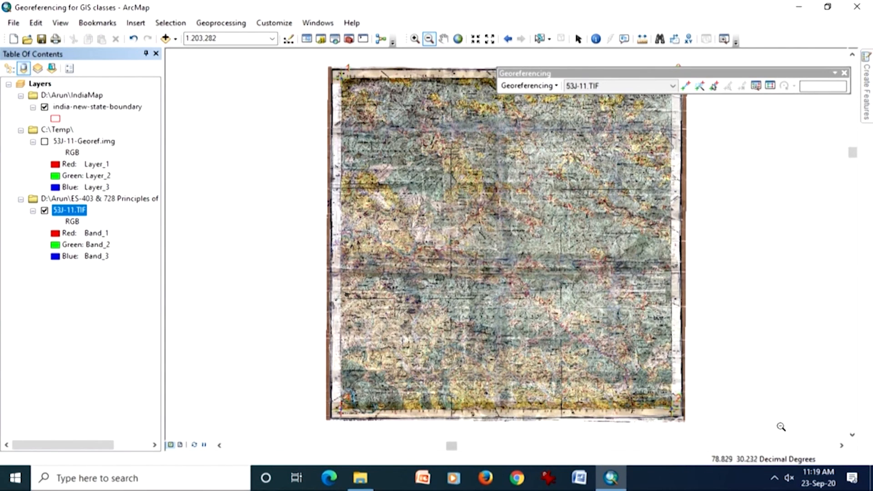
View the full extent of india-new-state-boundary, then zoom in on the state containing the toposheet to check its location
{"action": "left_click", "coordinate": [107, 111]}
{"action": "right_click", "coordinate": [109, 115]}
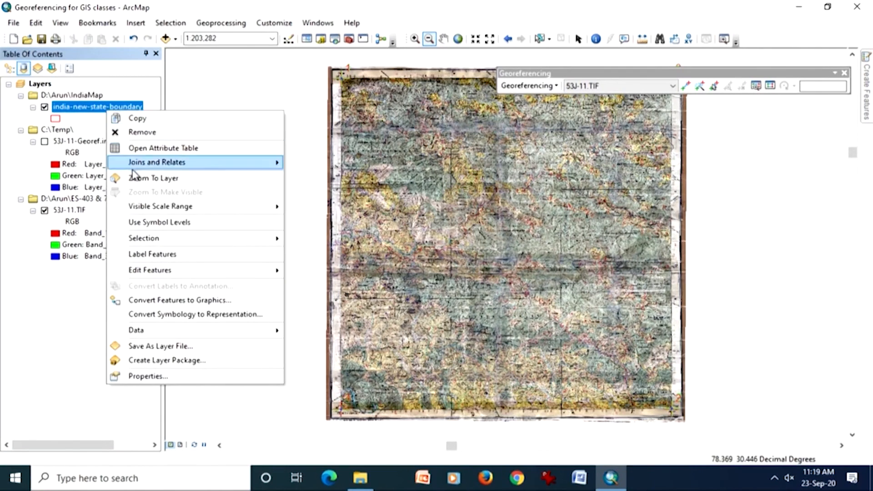
{"action": "left_click", "coordinate": [146, 177]}
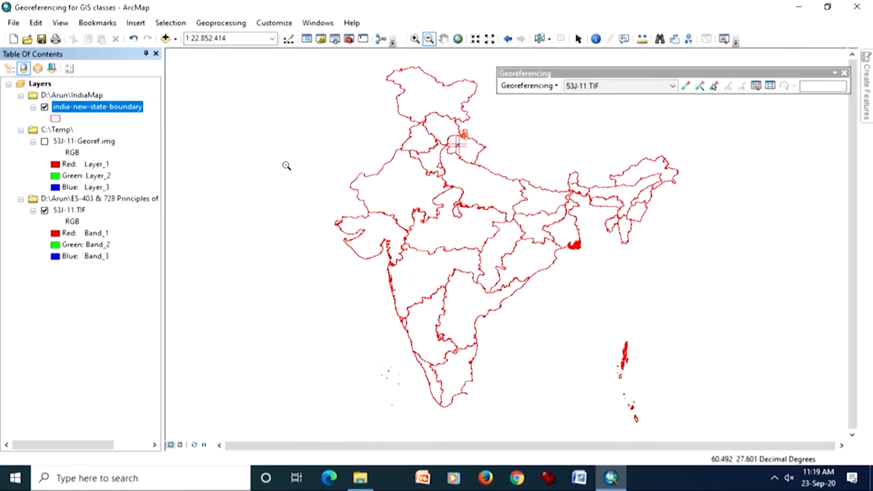
{"action": "left_click", "coordinate": [414, 38]}
{"action": "left_click_drag", "start_coordinate": [432, 107], "coordinate": [498, 179]}
{"action": "left_click_drag", "start_coordinate": [385, 177], "coordinate": [598, 350]}
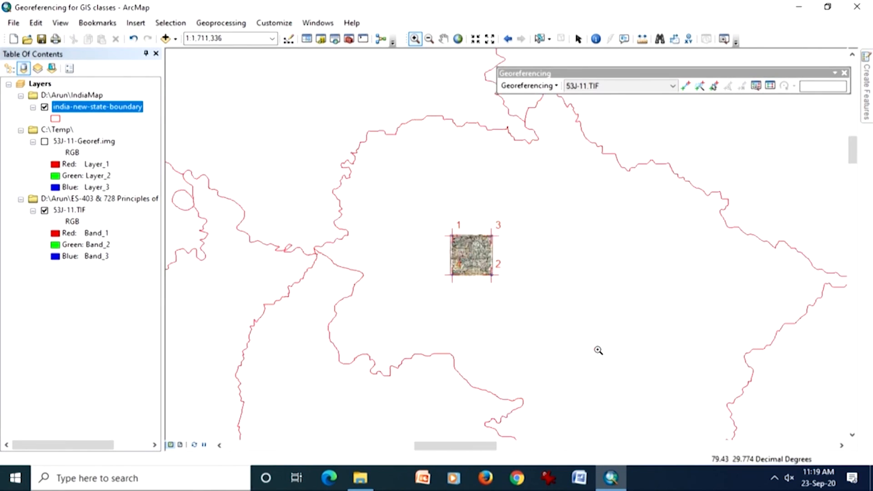